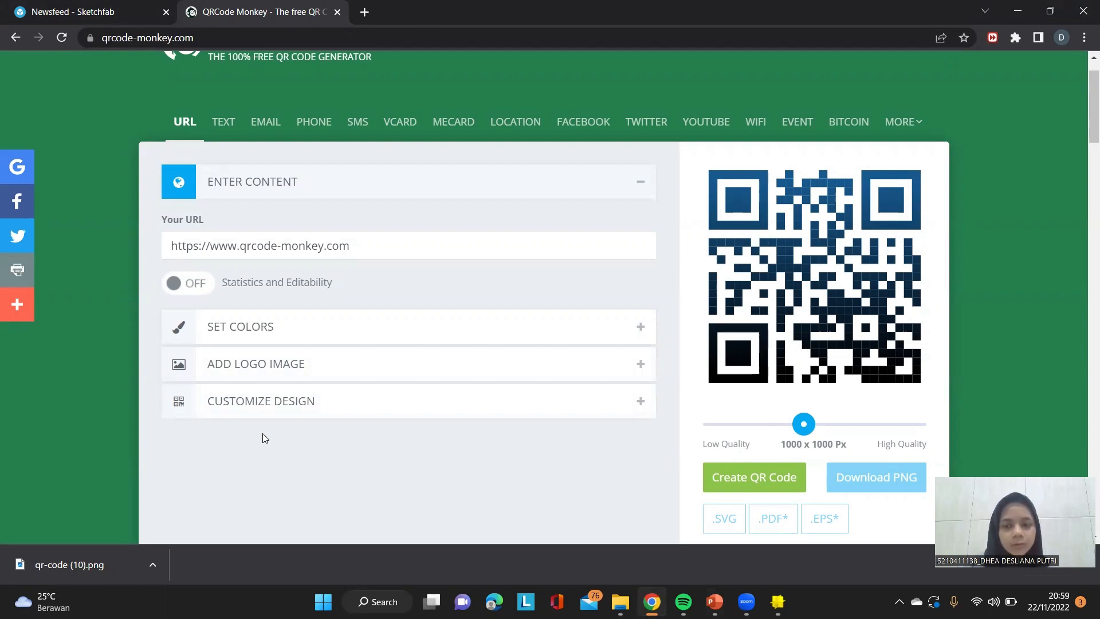
# Upload the penguin image from Documents > KULIAH > responsi tarp as the logo and generate the QR code.
pyautogui.click(182, 368)
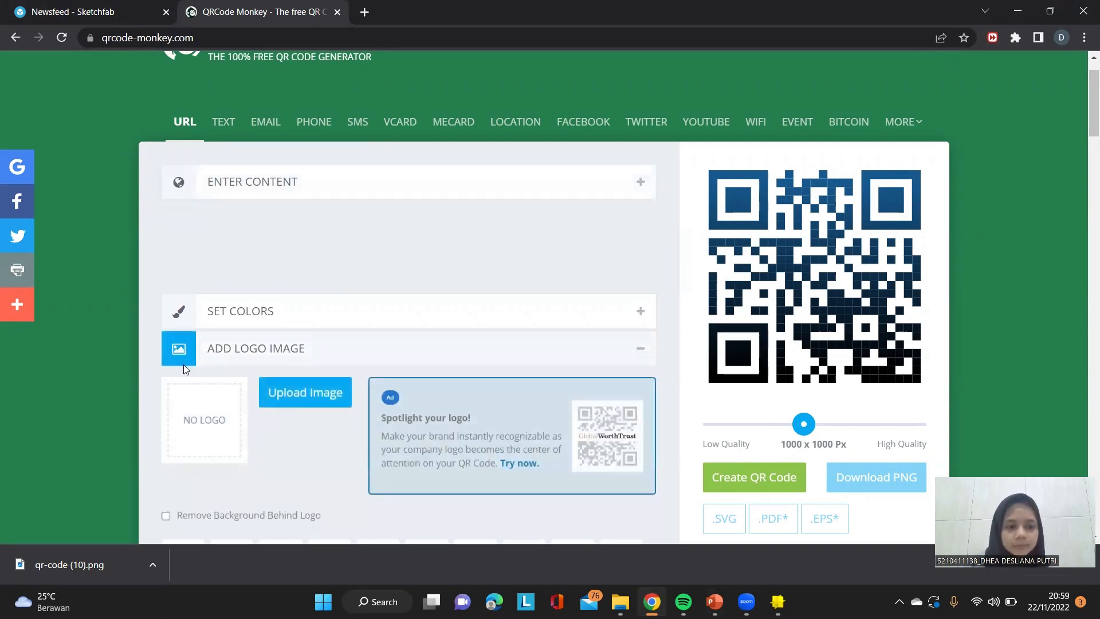
pyautogui.click(288, 309)
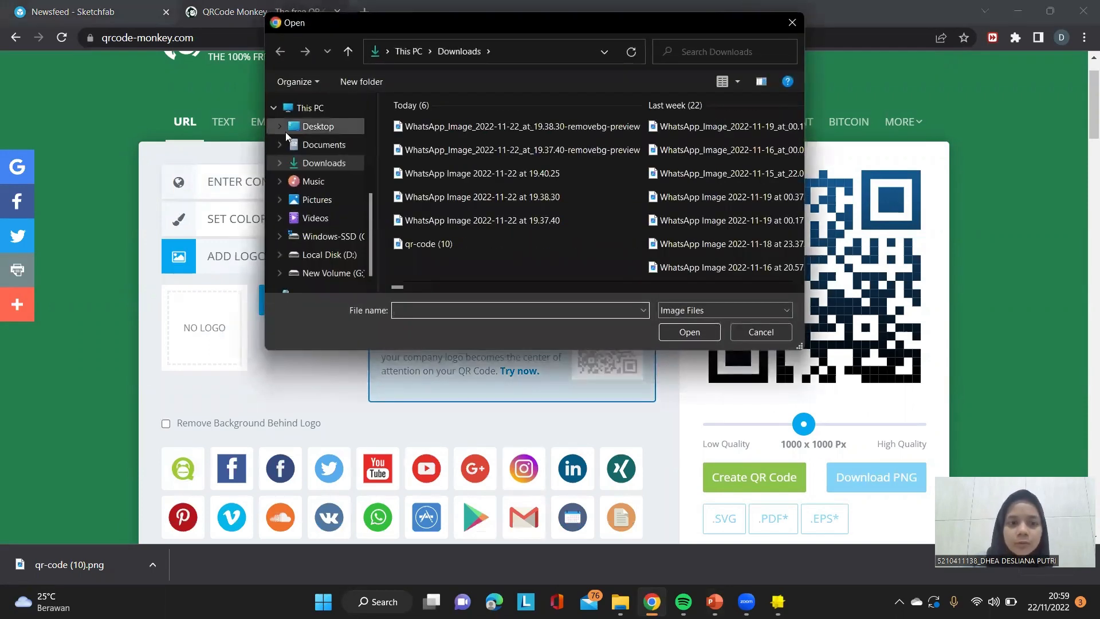
pyautogui.click(309, 145)
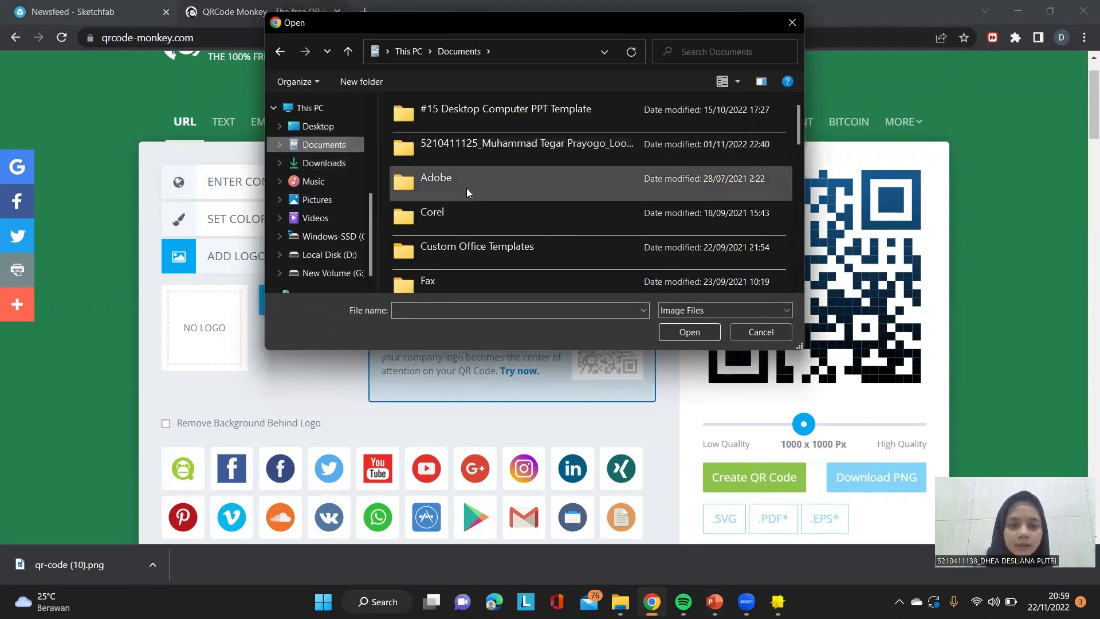
pyautogui.scroll(-1, 466, 188)
pyautogui.doubleClick(467, 231)
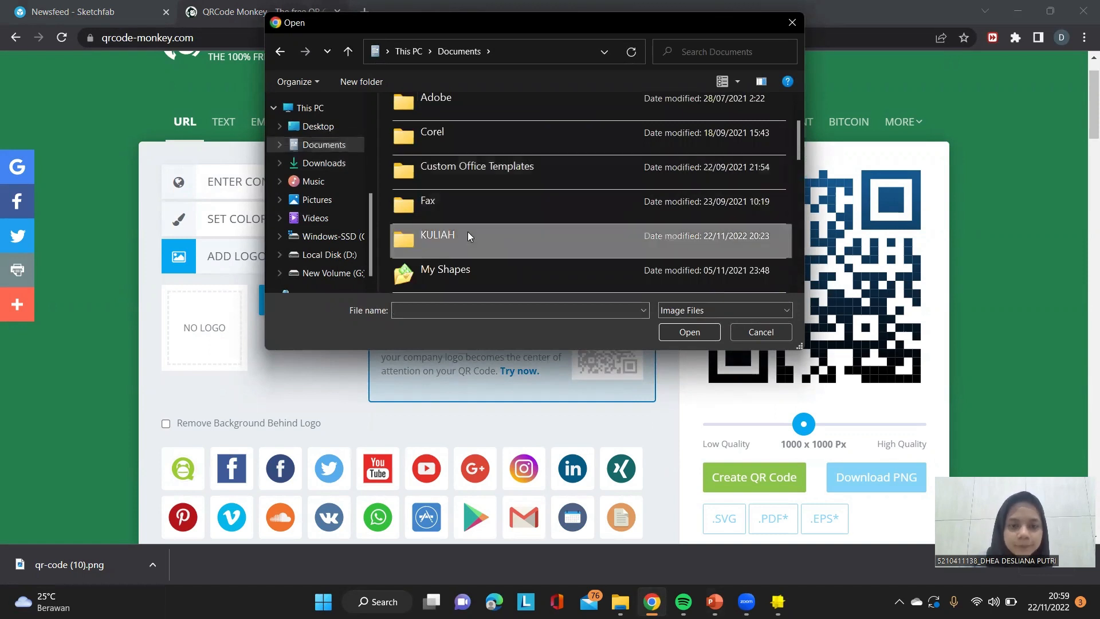
pyautogui.doubleClick(465, 219)
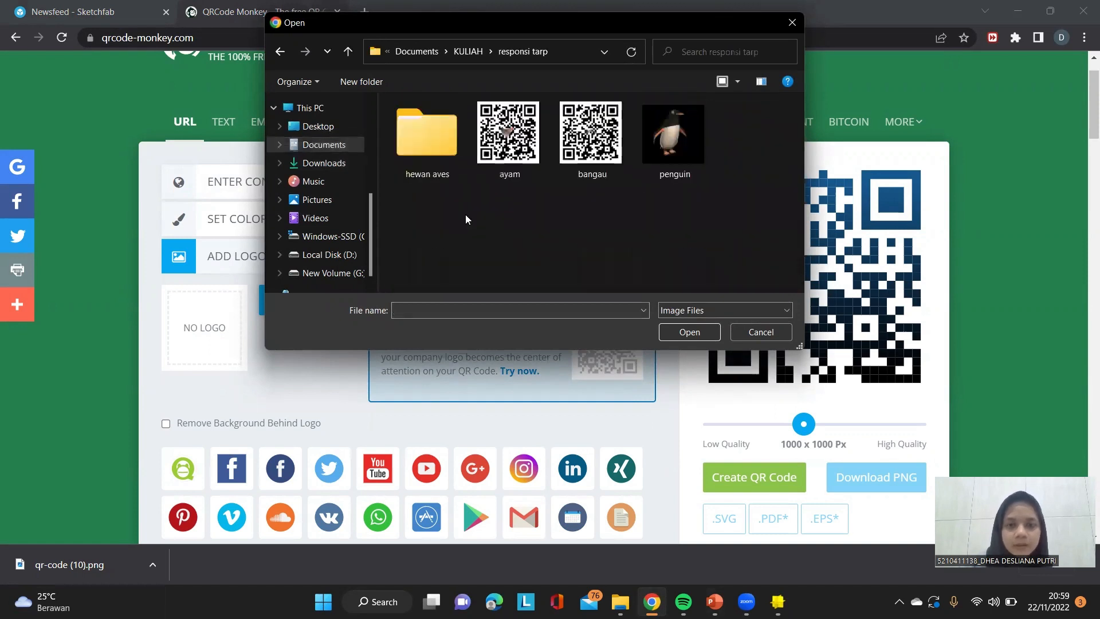
pyautogui.click(685, 155)
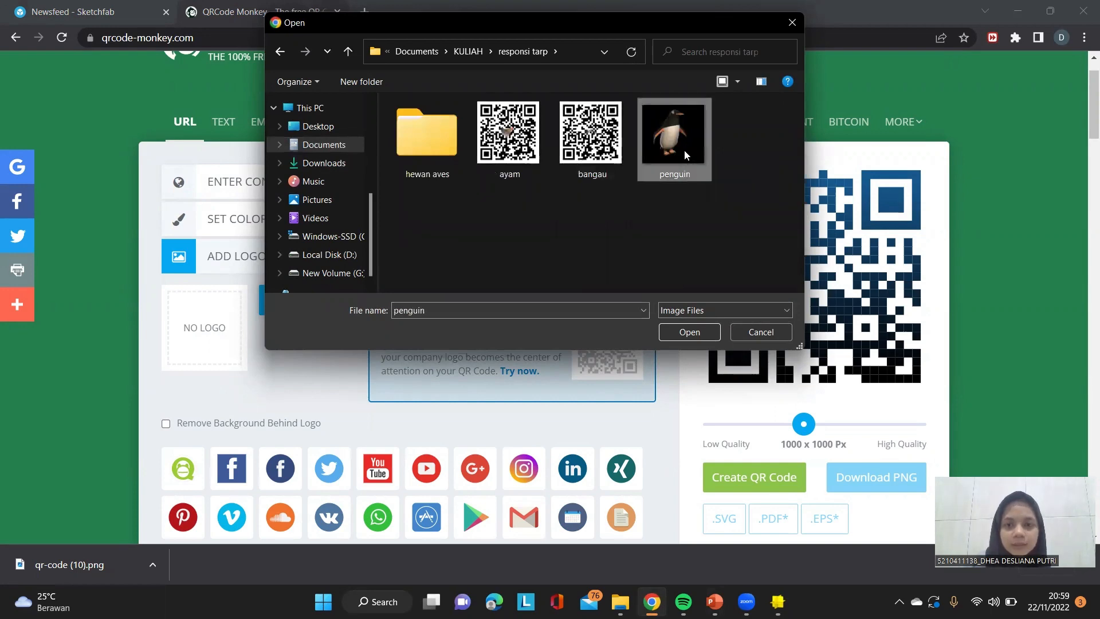
pyautogui.click(687, 332)
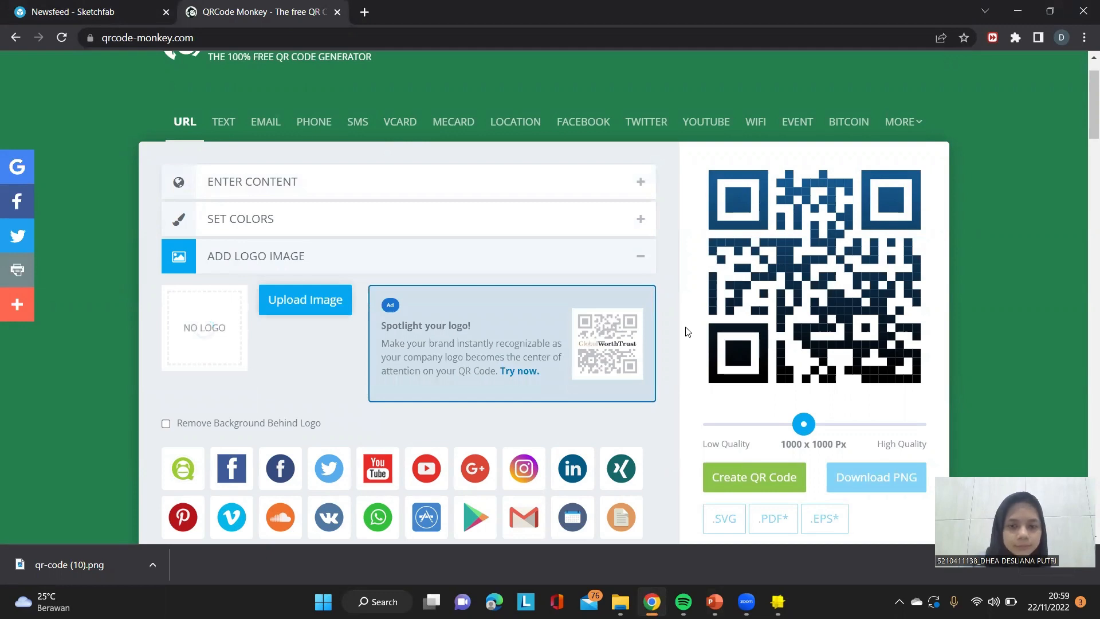
pyautogui.scroll(-2, 688, 427)
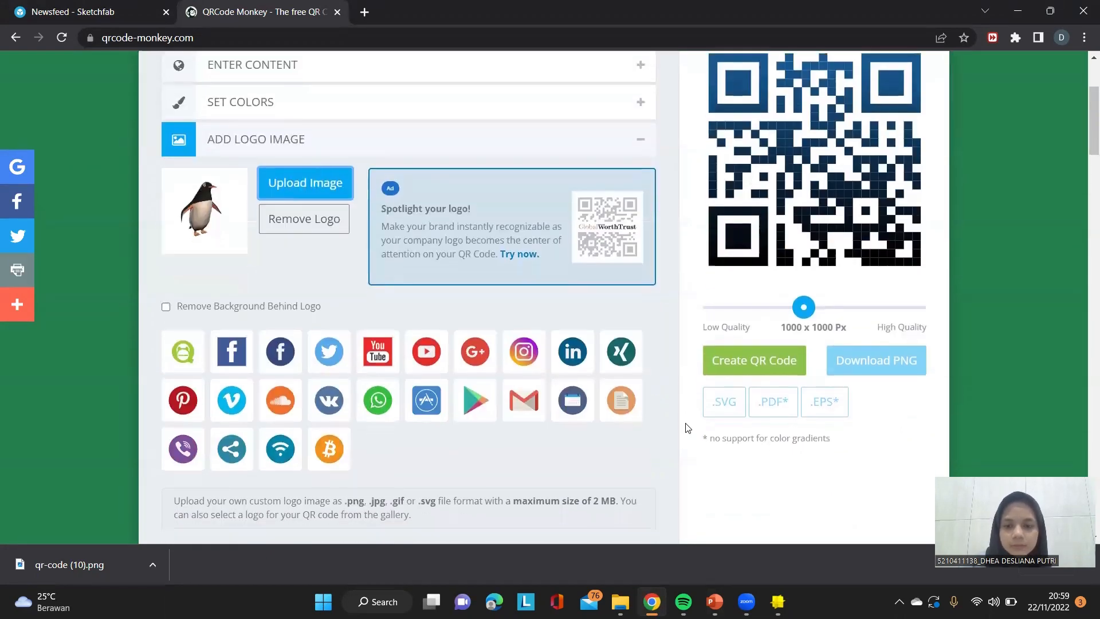
pyautogui.click(743, 359)
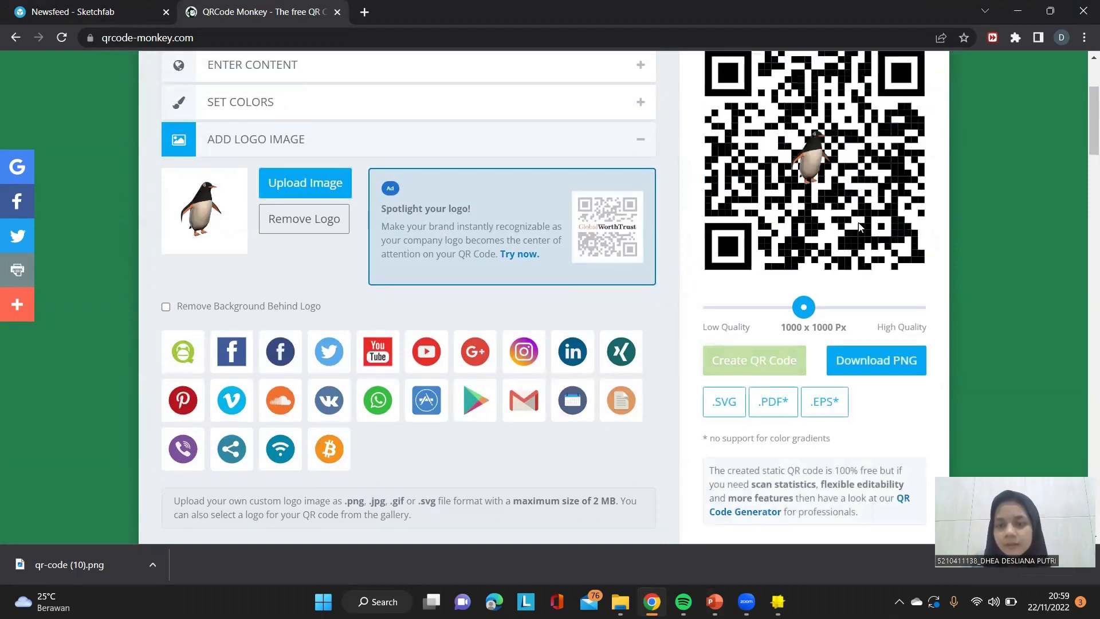
# Set the QR code's single foreground color to #AB9999 and regenerate the code.
pyautogui.scroll(1, 859, 227)
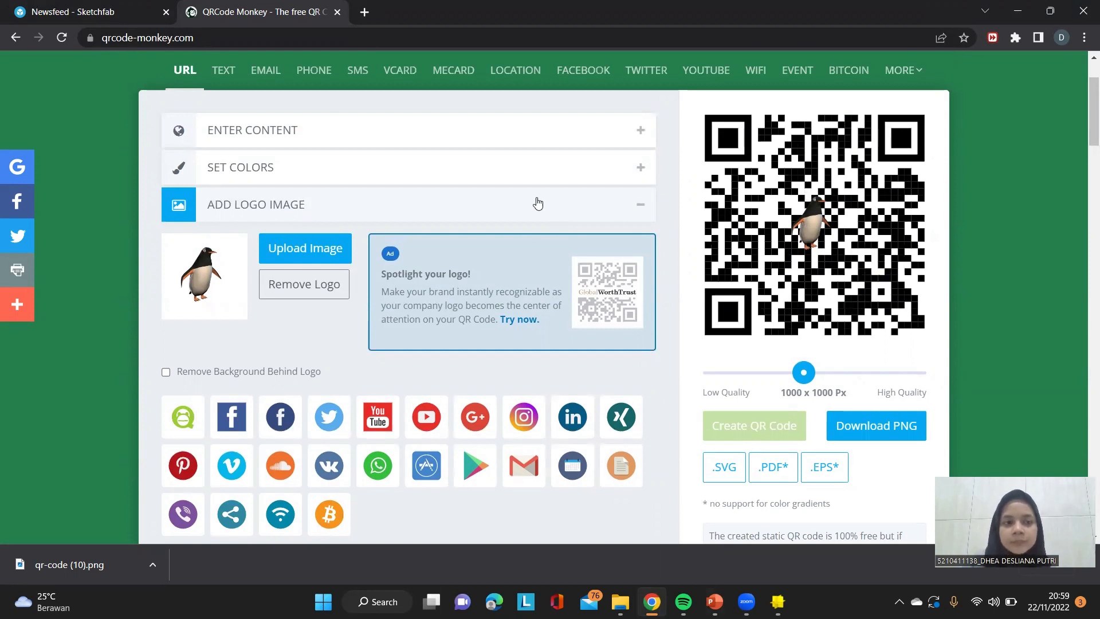
pyautogui.click(365, 172)
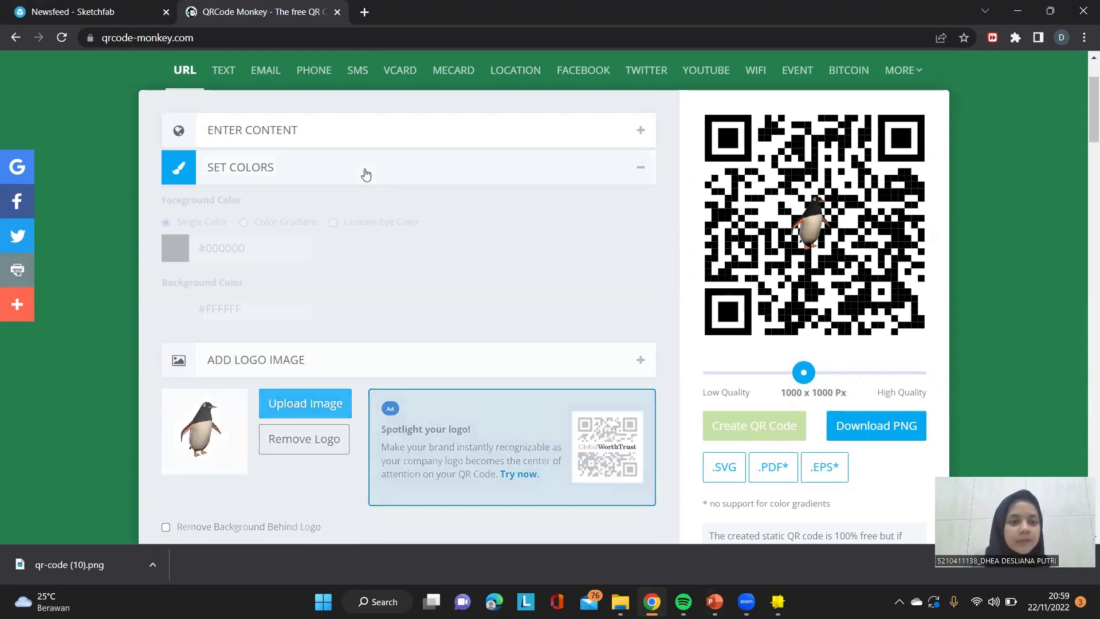
pyautogui.click(179, 261)
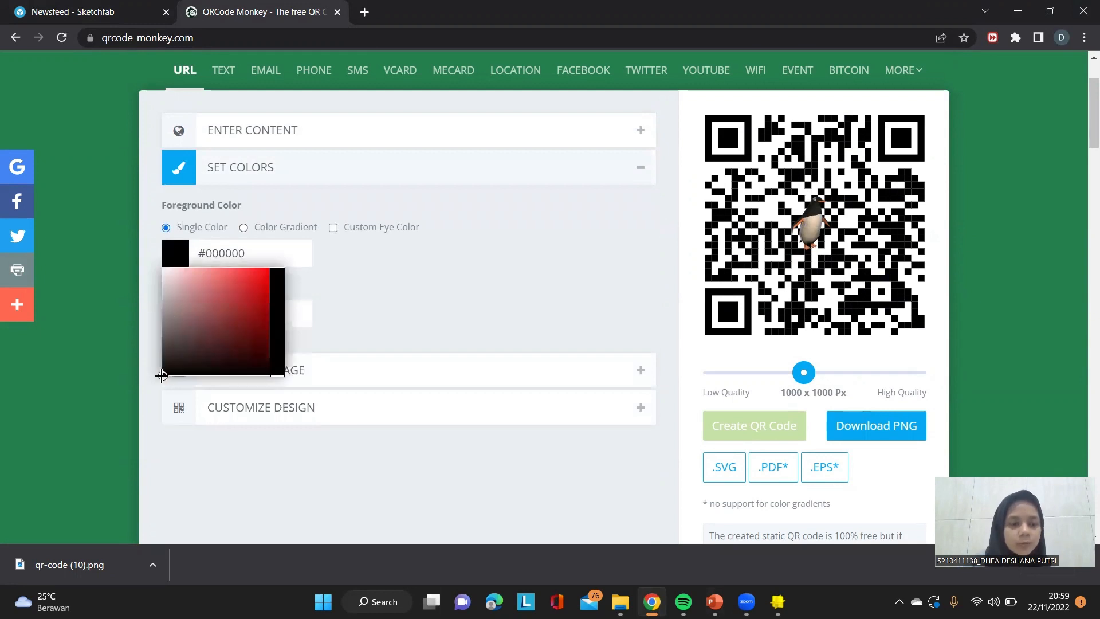
pyautogui.moveTo(162, 375)
pyautogui.mouseDown()
pyautogui.moveTo(191, 294)
pyautogui.moveTo(214, 291)
pyautogui.moveTo(173, 292)
pyautogui.moveTo(168, 334)
pyautogui.moveTo(167, 297)
pyautogui.moveTo(174, 304)
pyautogui.mouseUp()
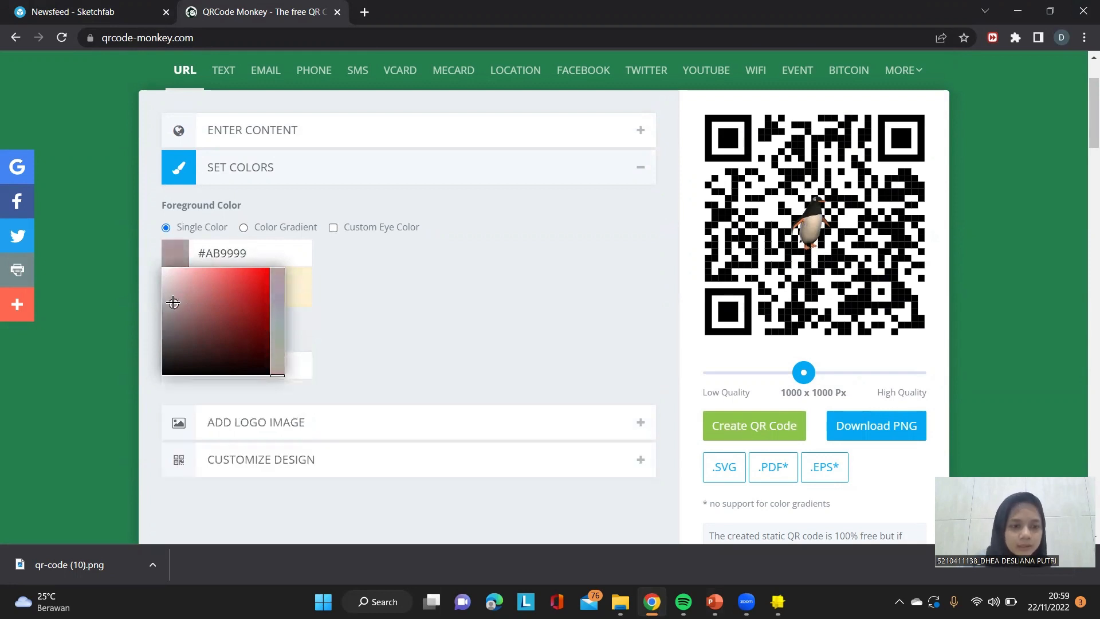
pyautogui.click(728, 426)
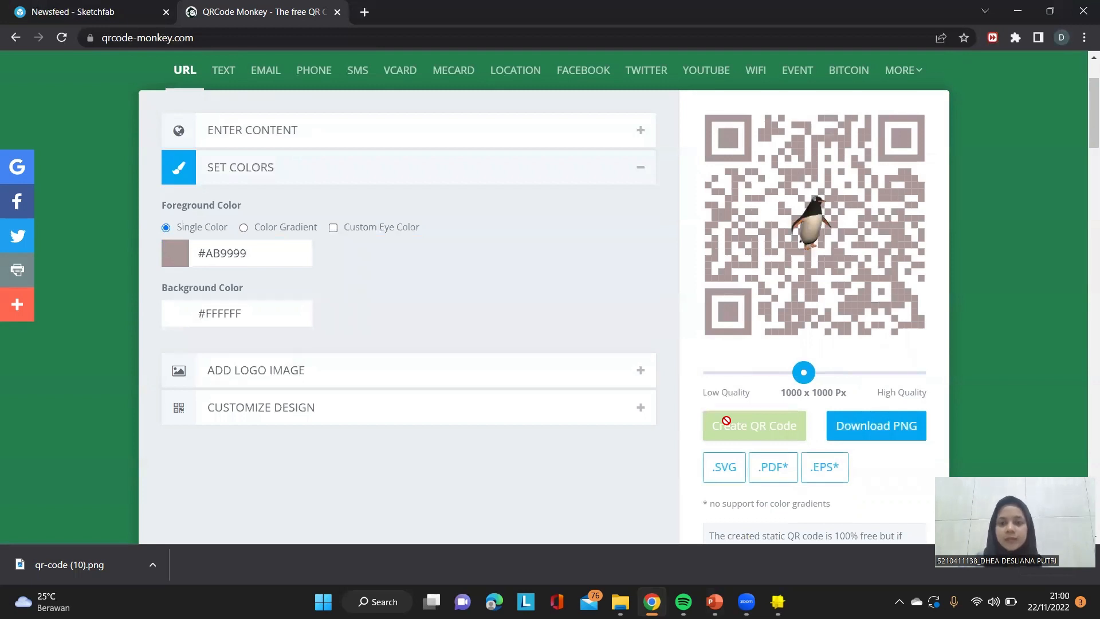
# Try the scattered tilted-squares body shape on a regenerated QR code, and reselect the default square body shape.
pyautogui.click(204, 411)
pyautogui.scroll(-3, 274, 430)
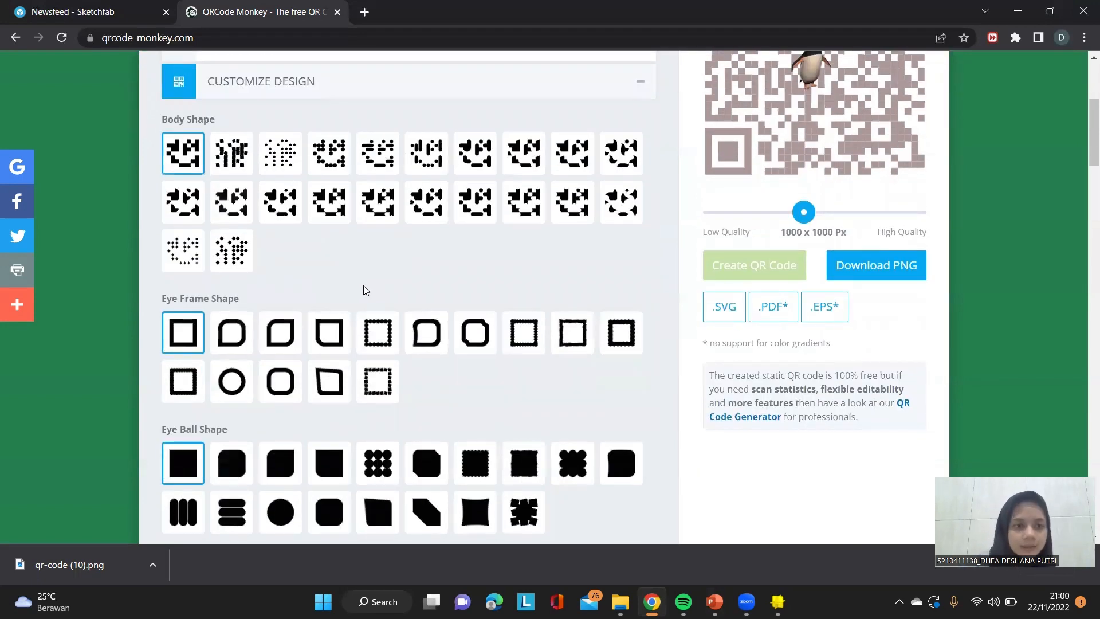
pyautogui.scroll(-1, 364, 288)
pyautogui.scroll(1, 363, 229)
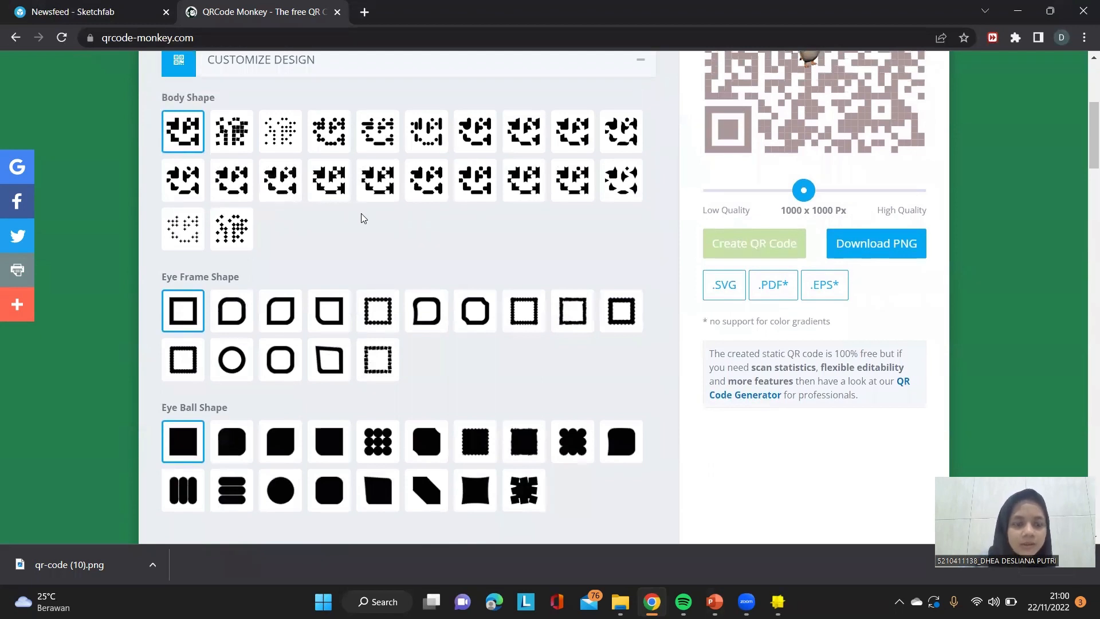
pyautogui.click(230, 140)
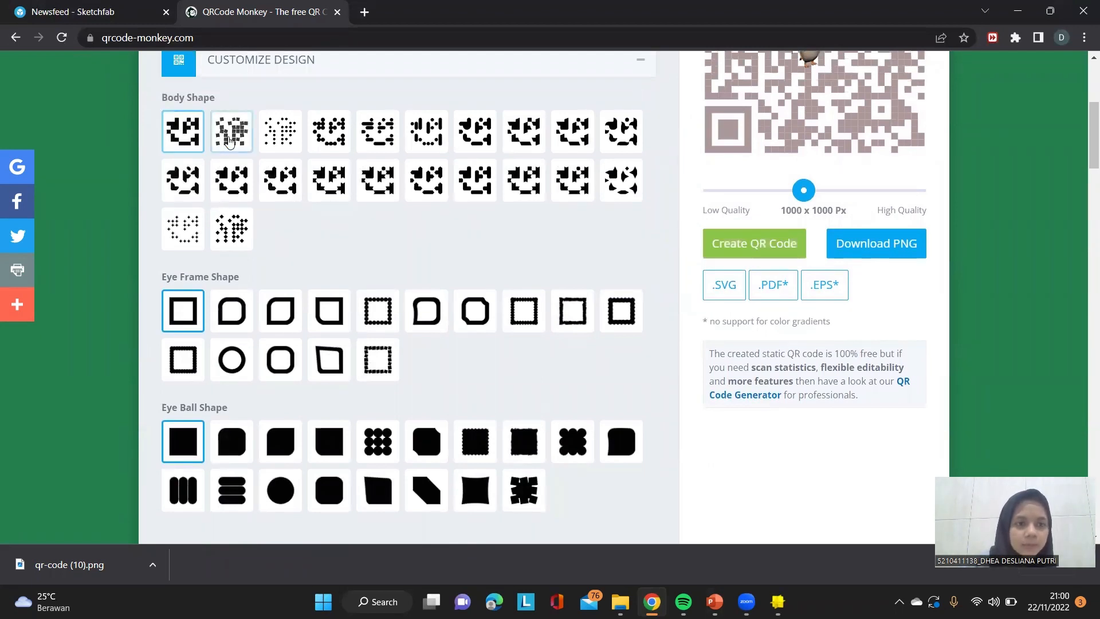
pyautogui.click(748, 242)
pyautogui.scroll(2, 636, 228)
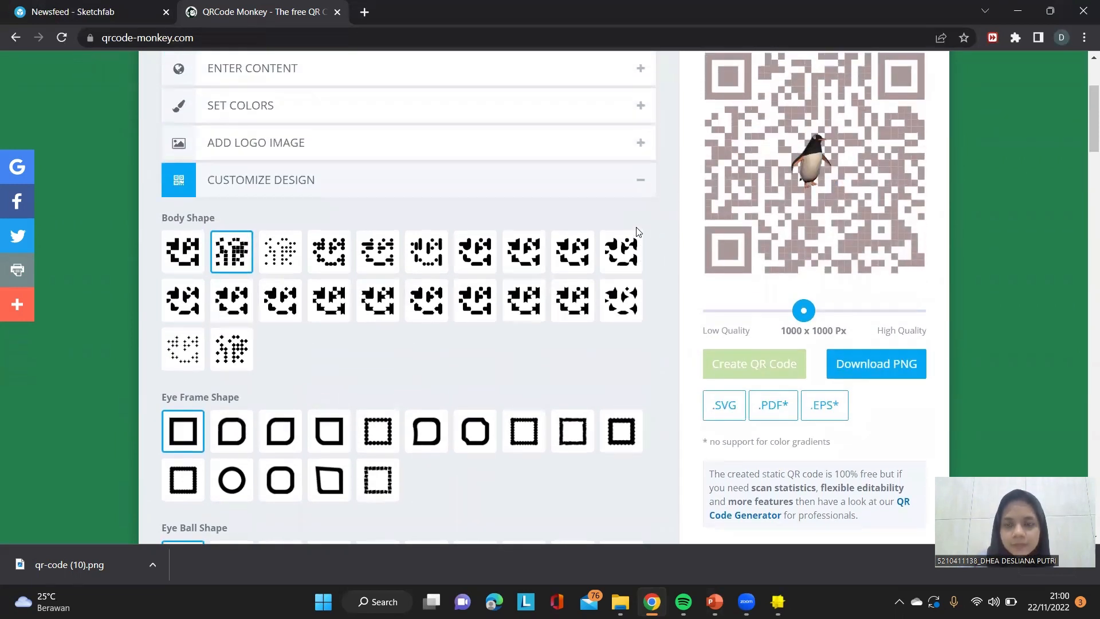
pyautogui.scroll(1, 679, 182)
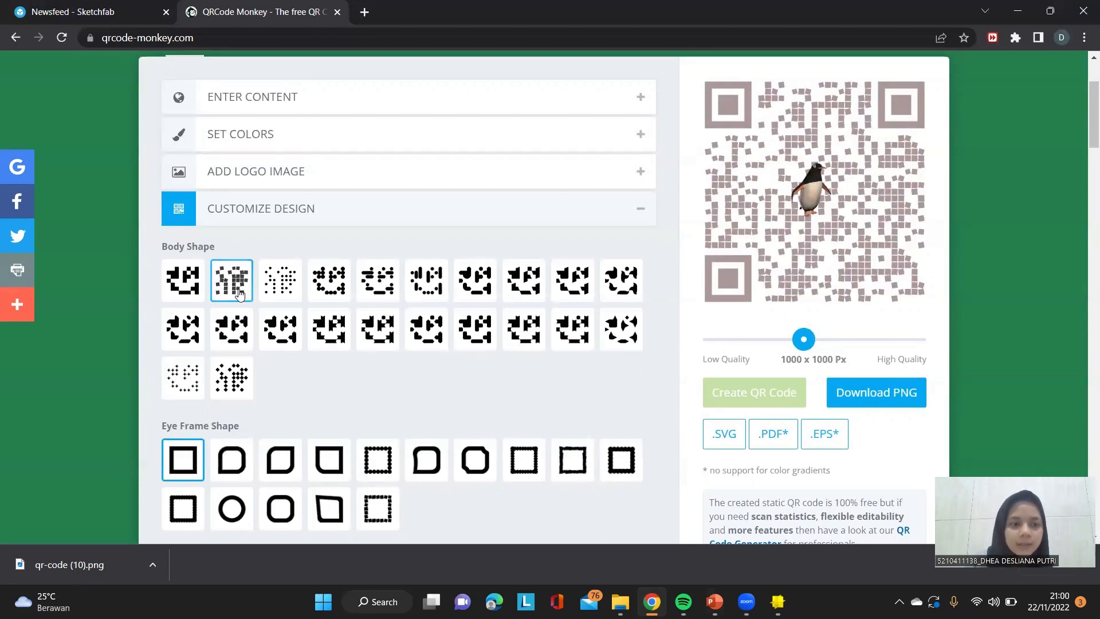
pyautogui.click(182, 281)
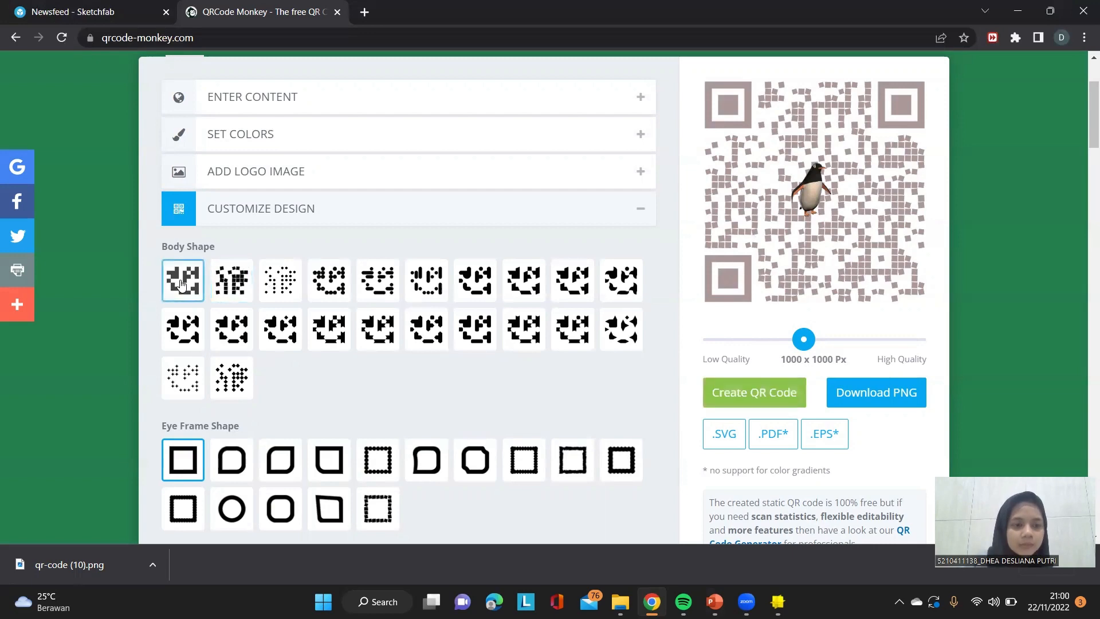
# Set the foreground color to #0B0A0A and download the regenerated QR code as a PNG.
pyautogui.click(178, 135)
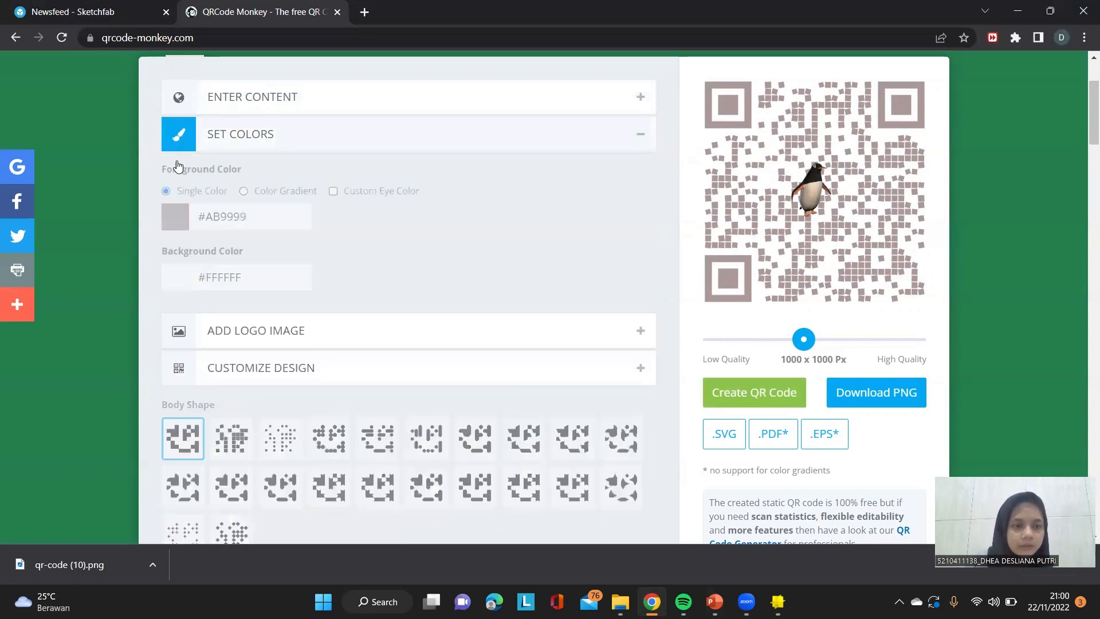
pyautogui.click(179, 226)
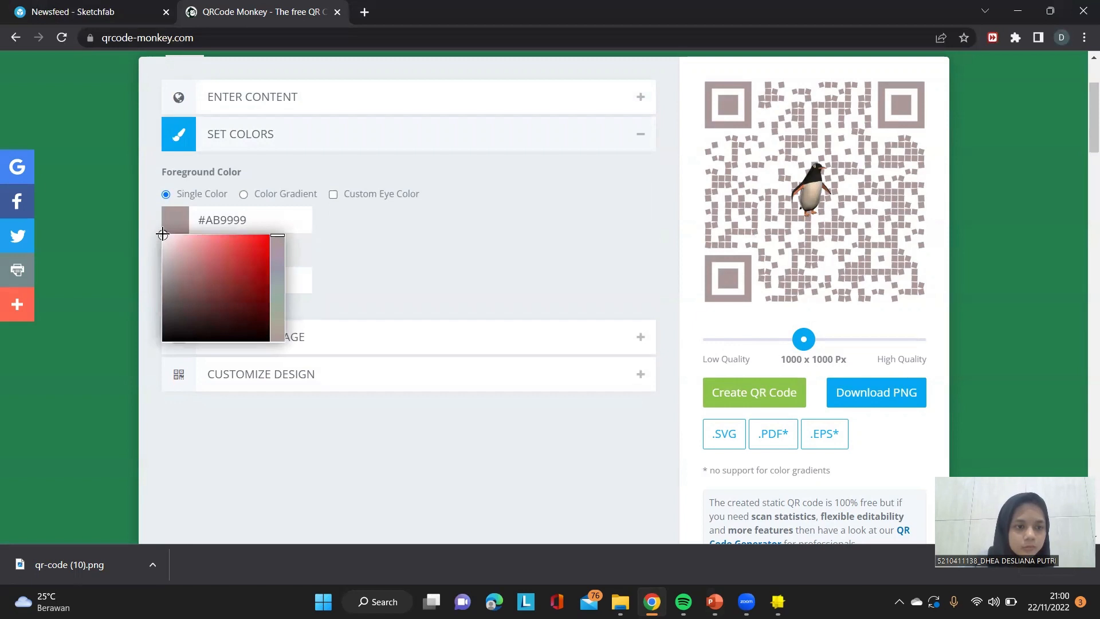
pyautogui.moveTo(160, 236); pyautogui.dragTo(165, 338)
pyautogui.click(321, 301)
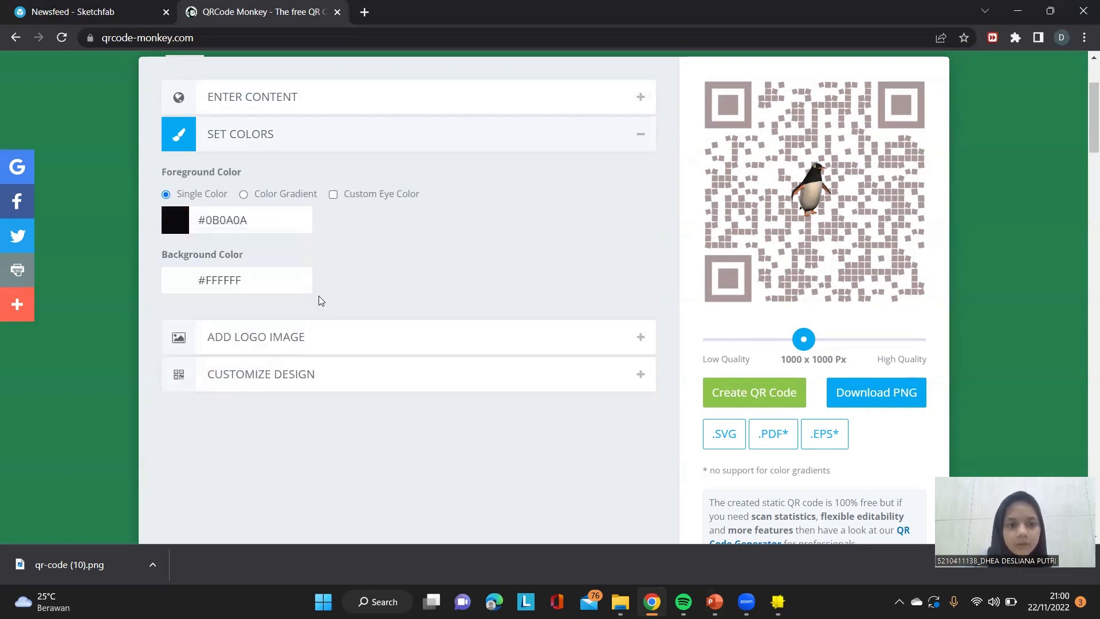
pyautogui.click(759, 391)
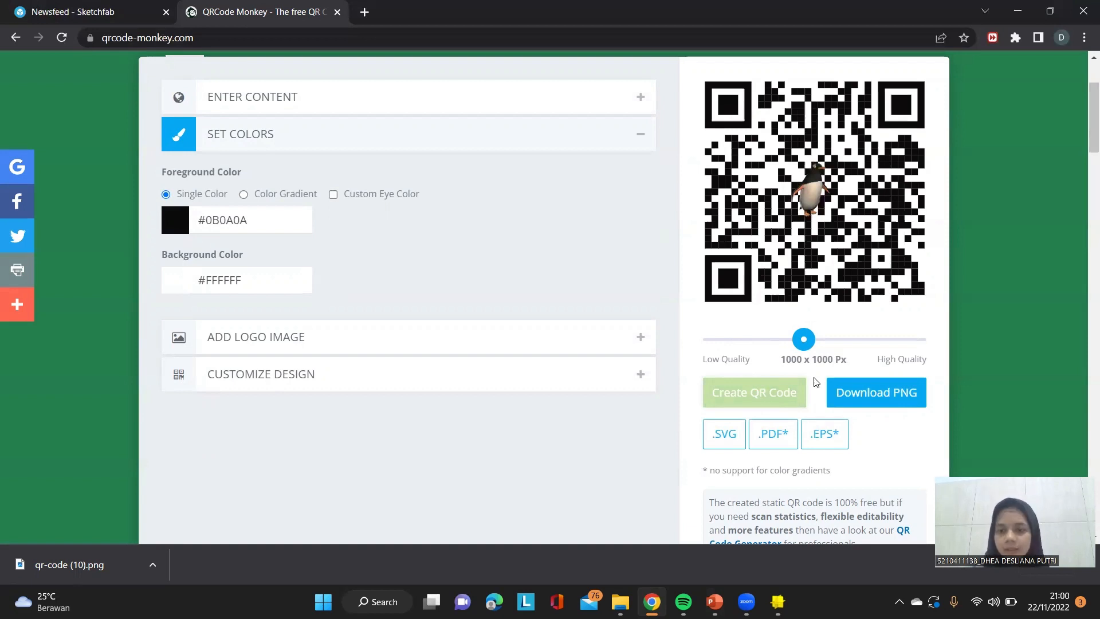
pyautogui.click(871, 395)
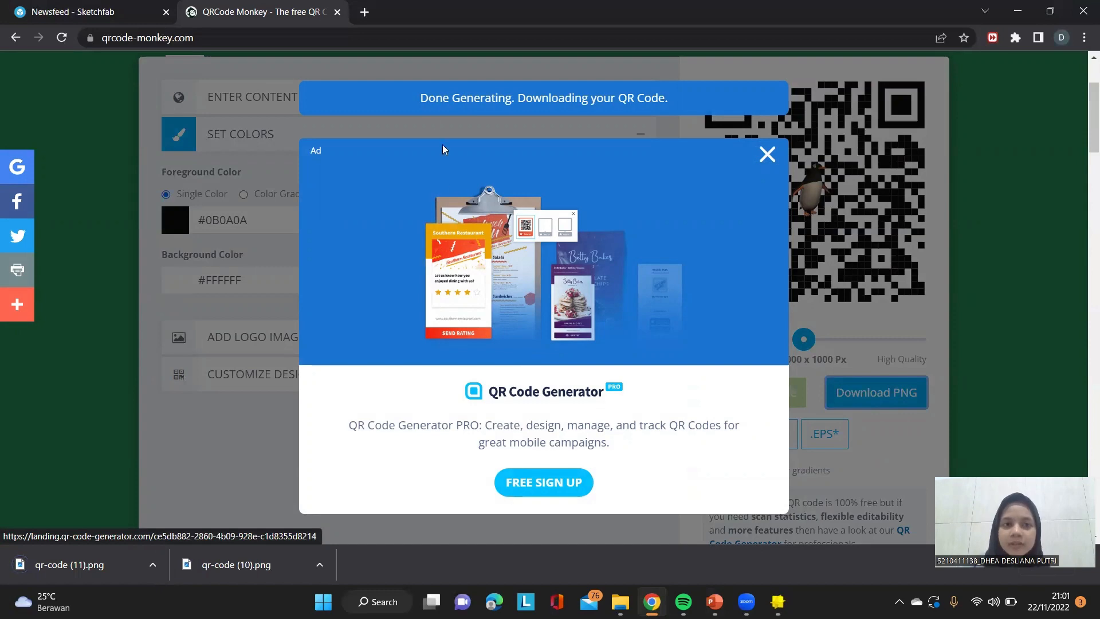
# Search Google for "vuforia developer" in a new browser tab and open the Vuforia Developer Portal.
pyautogui.click(364, 11)
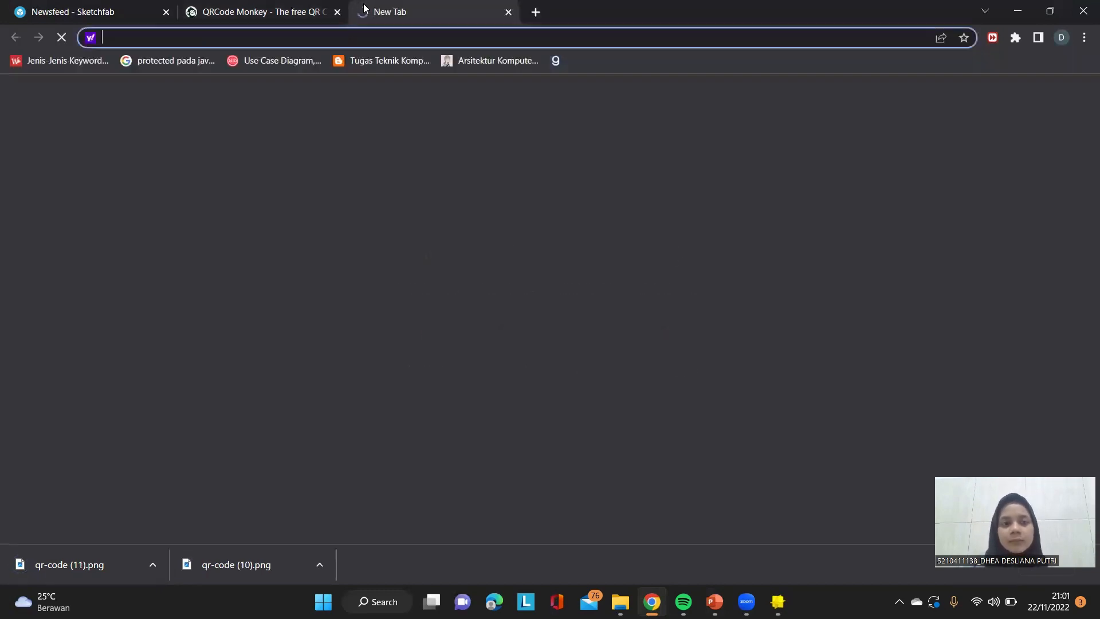
pyautogui.write('g')
pyautogui.press('Return')
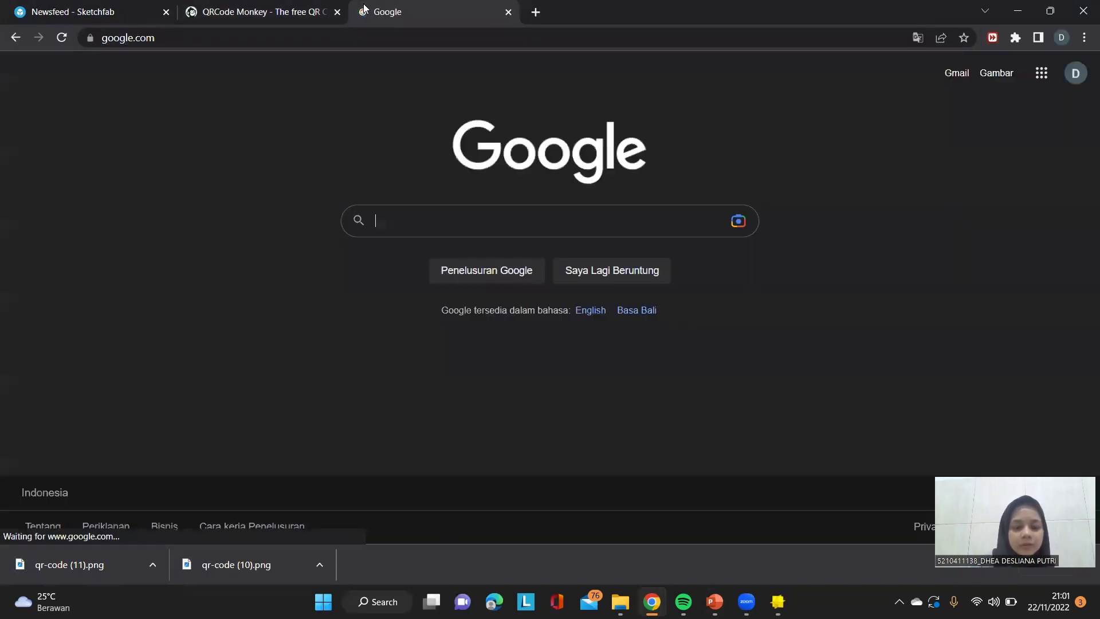
pyautogui.write('vu')
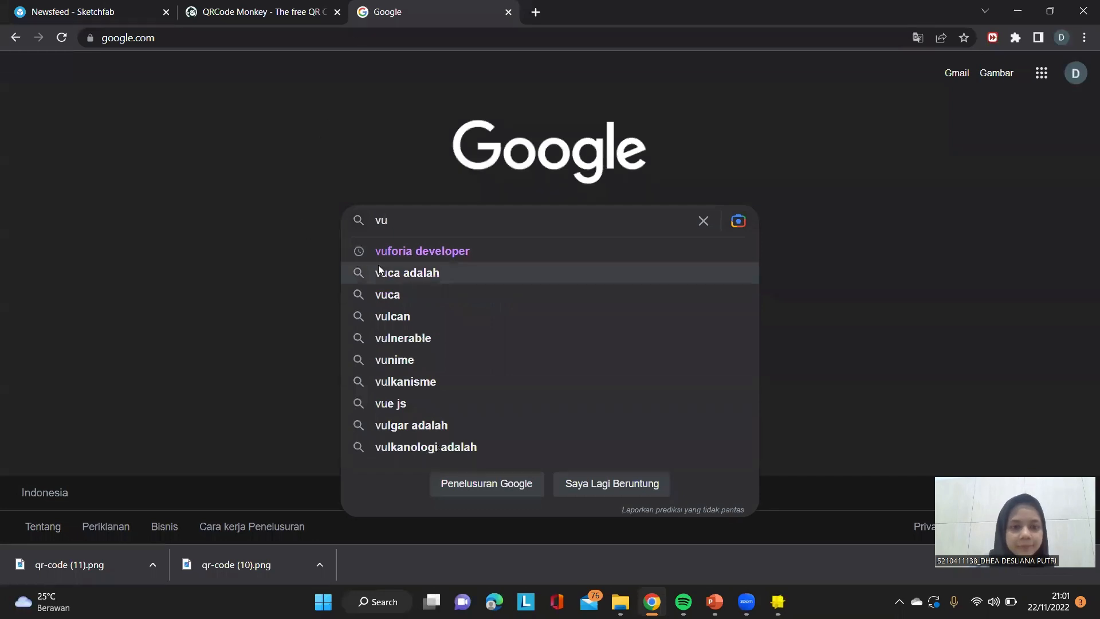
pyautogui.click(422, 252)
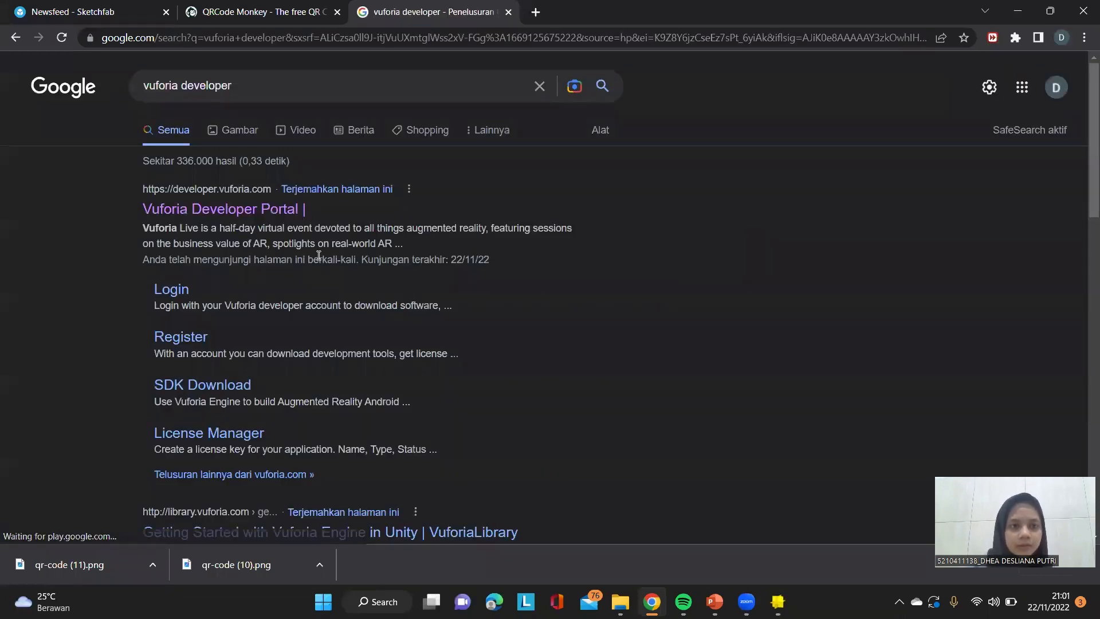
pyautogui.click(275, 207)
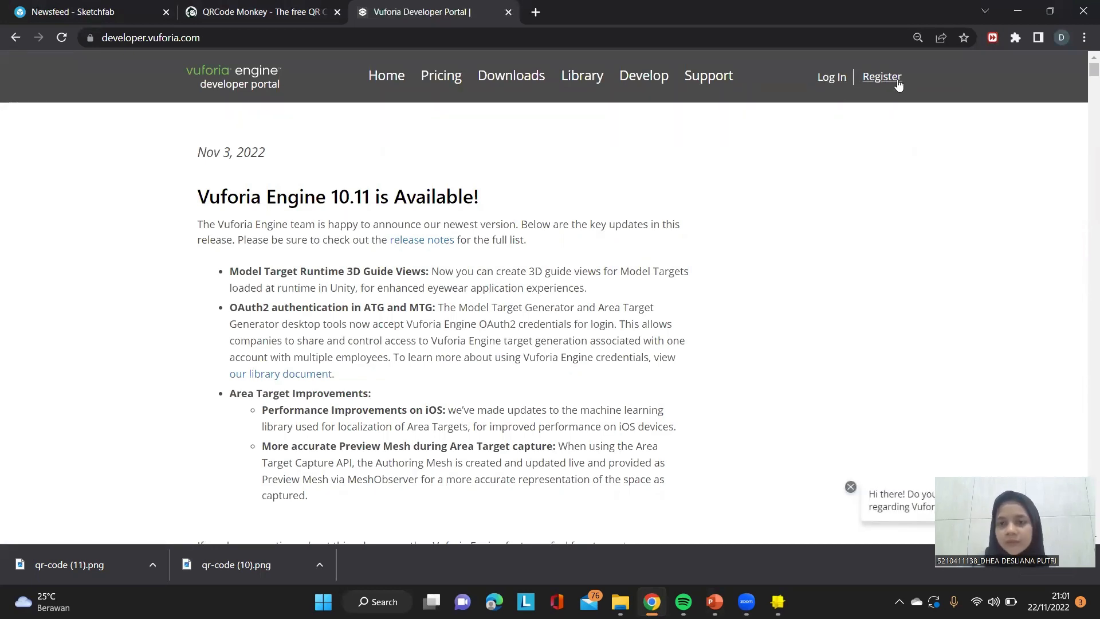
# Log in to the developer account with the saved credentials and open the Target Manager.
pyautogui.click(832, 77)
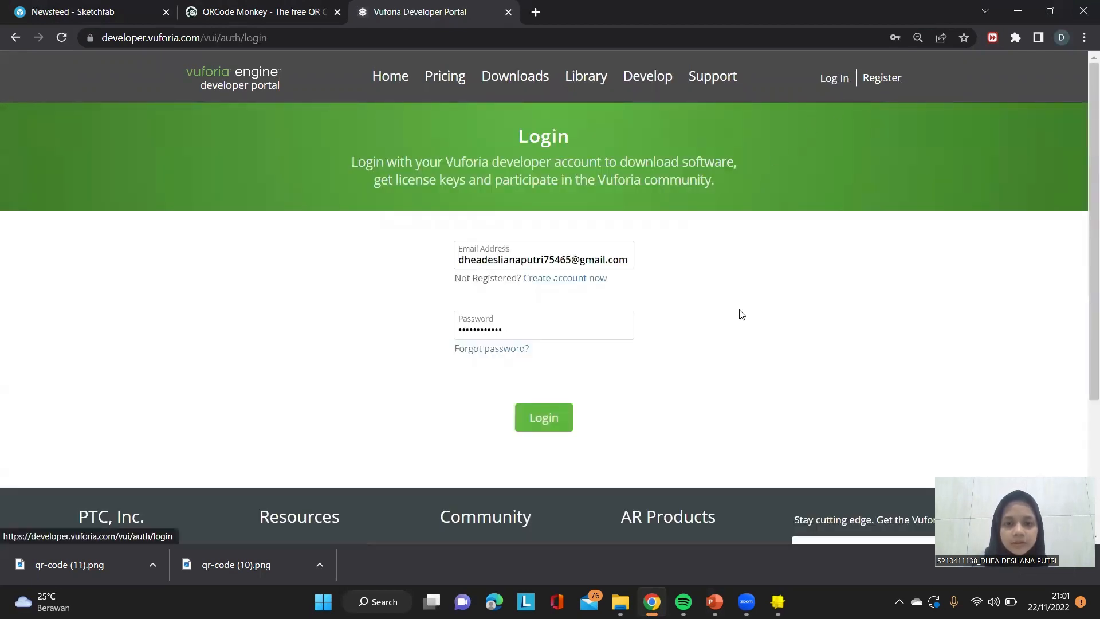
pyautogui.scroll(-3, 742, 314)
pyautogui.click(551, 331)
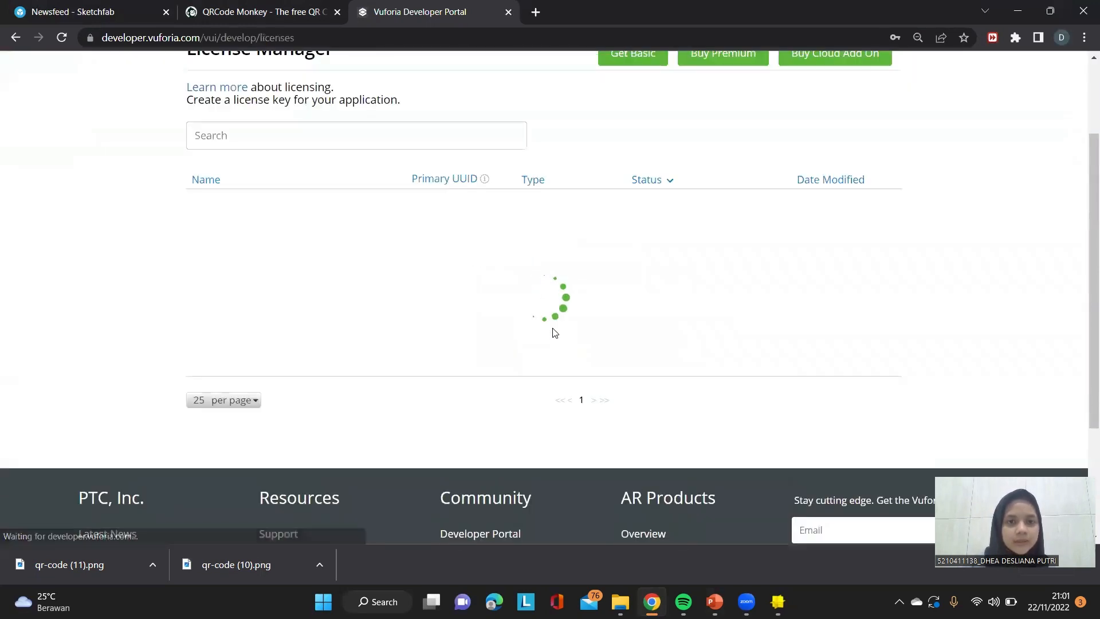
pyautogui.scroll(2, 578, 162)
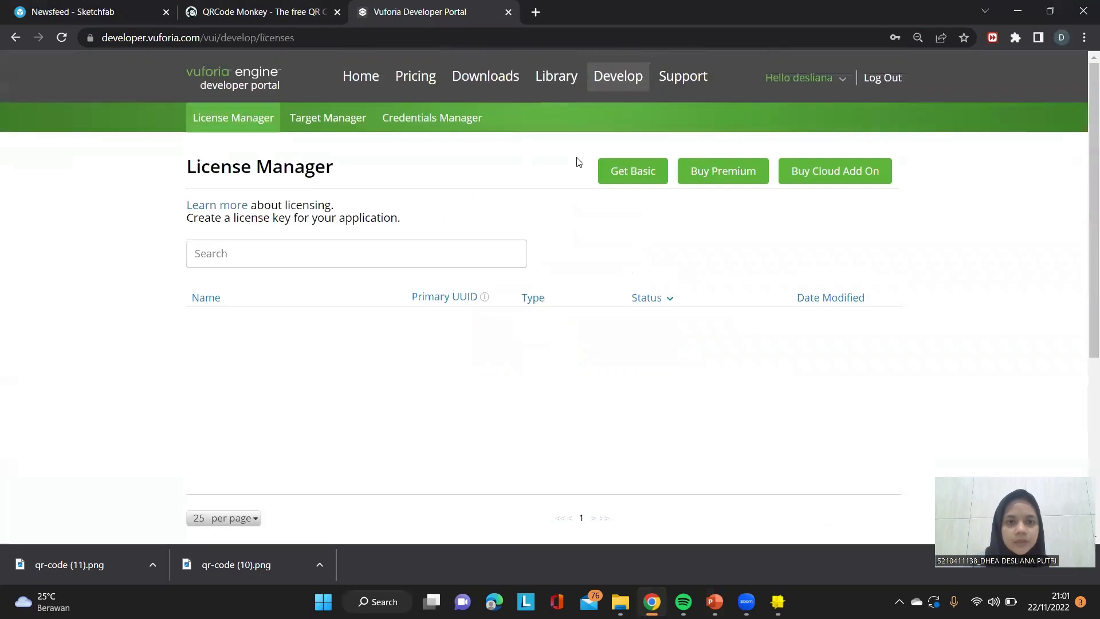
pyautogui.click(334, 126)
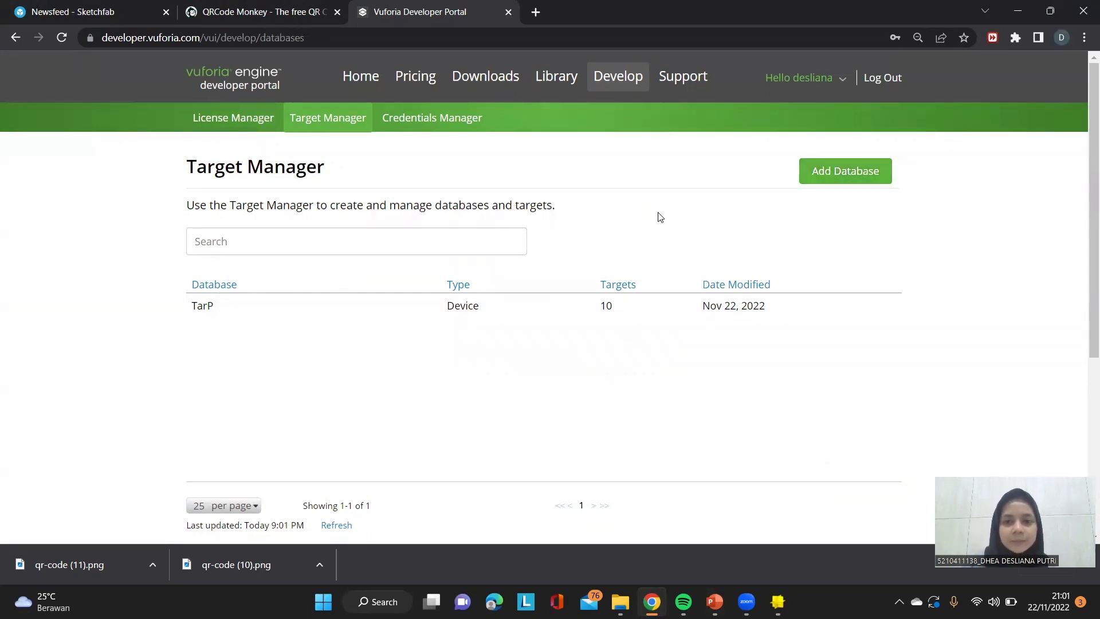
pyautogui.scroll(-1, 660, 217)
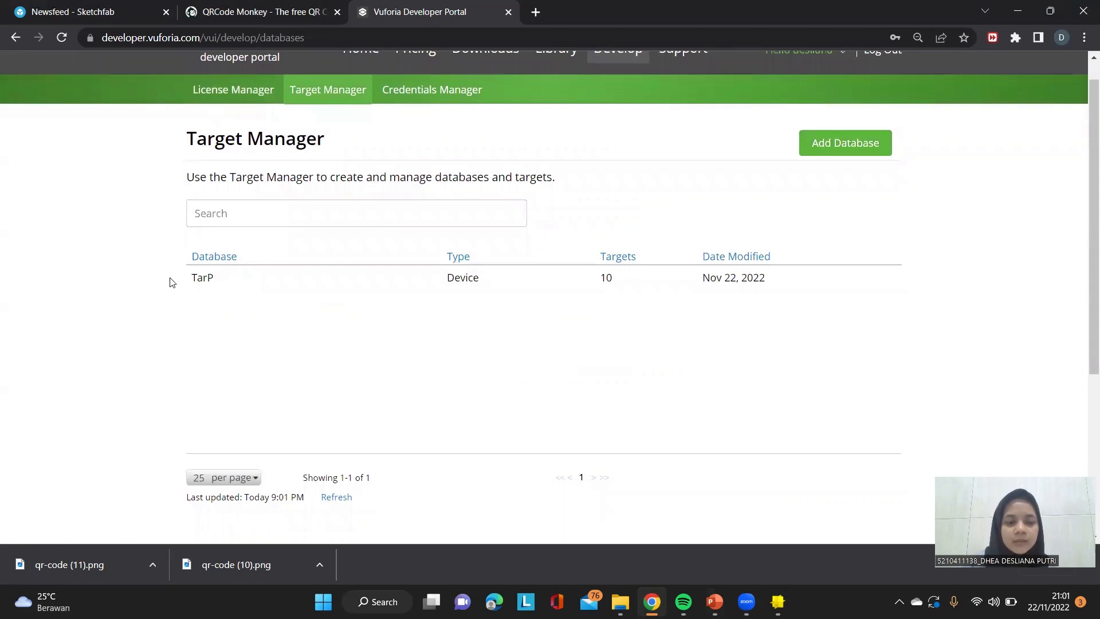
# Open the TarP device database and look over its existing image targets.
pyautogui.click(200, 280)
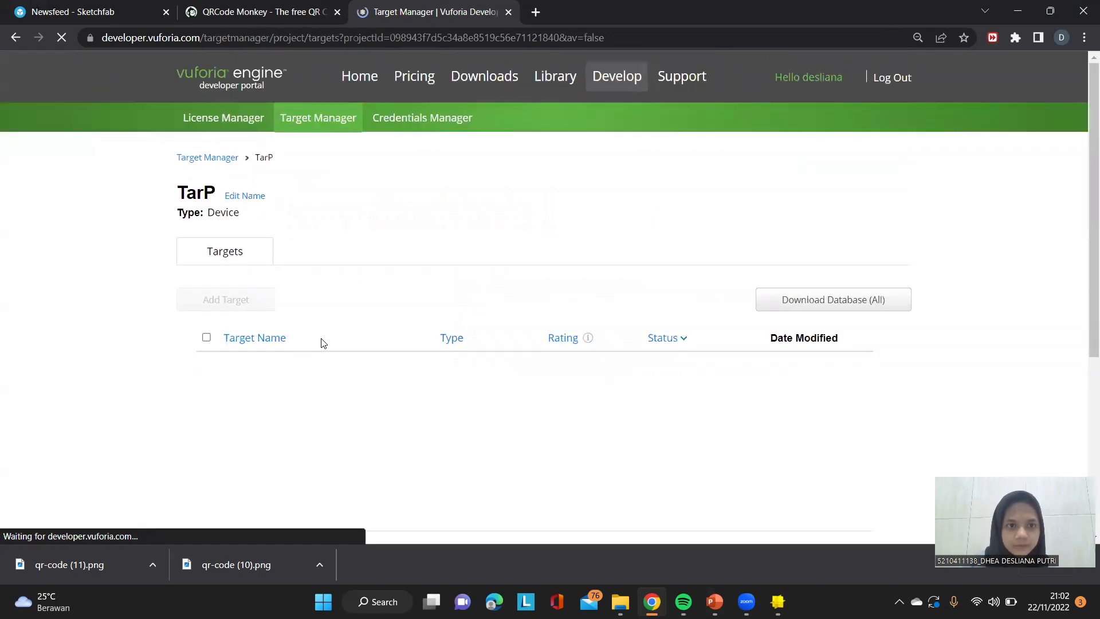
pyautogui.scroll(-3, 322, 343)
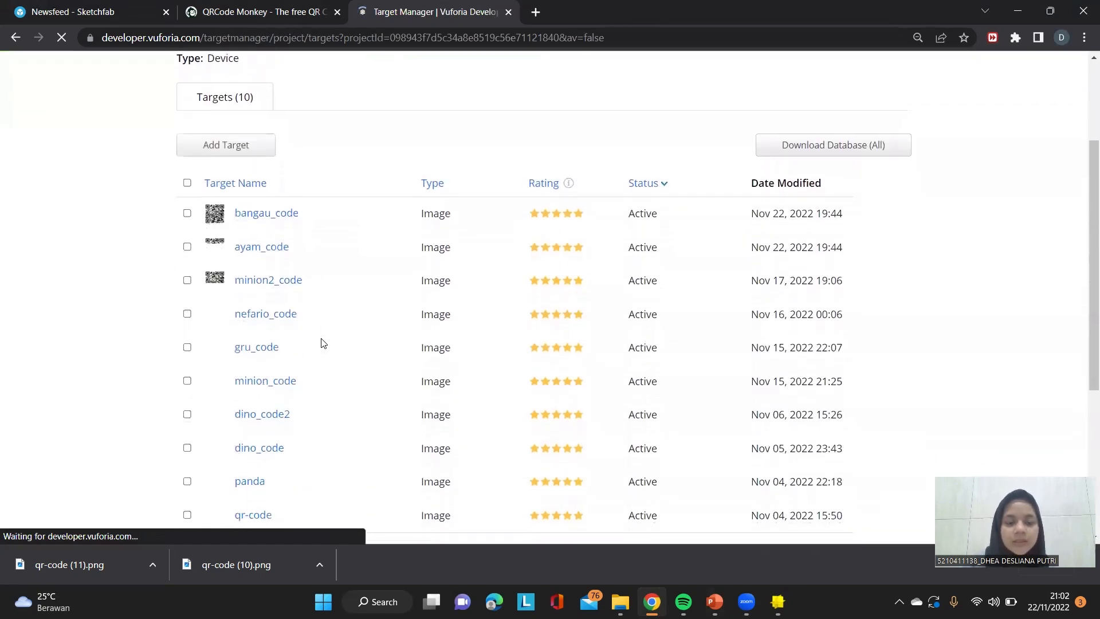
pyautogui.scroll(-1, 320, 342)
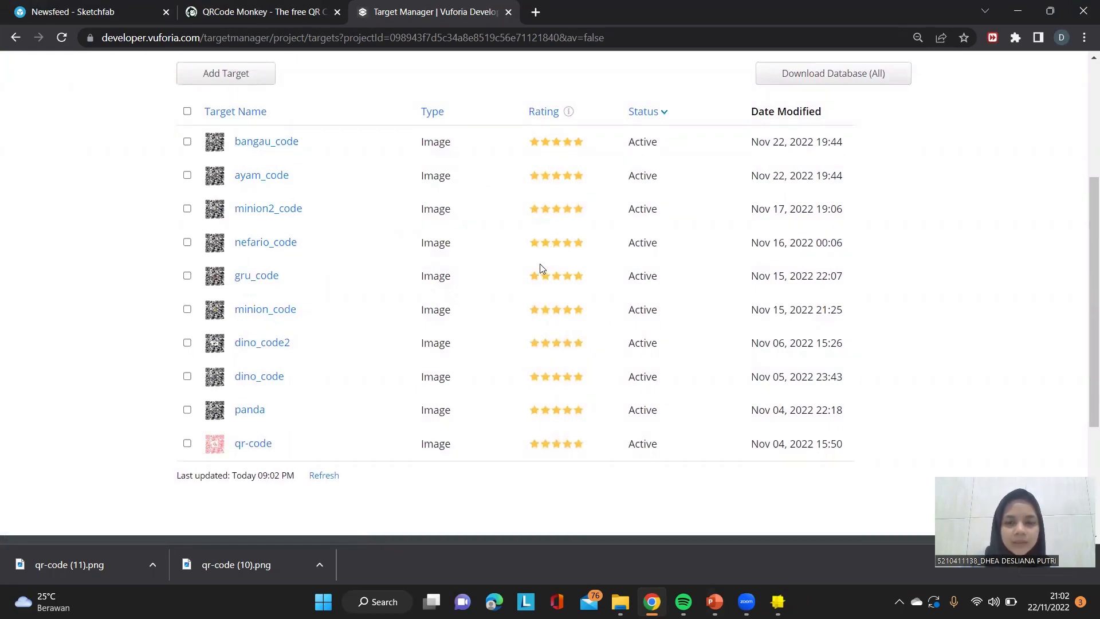
pyautogui.scroll(2, 540, 268)
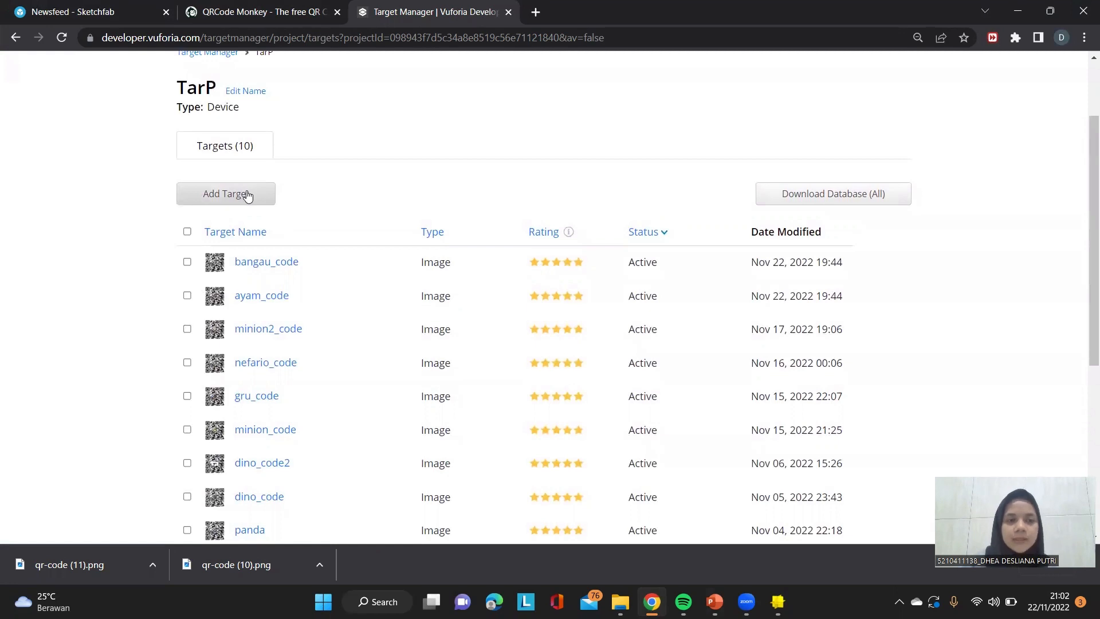
# Start a new image target in the TarP database and load qr-code (11).png from the Downloads folder as its file.
pyautogui.click(247, 196)
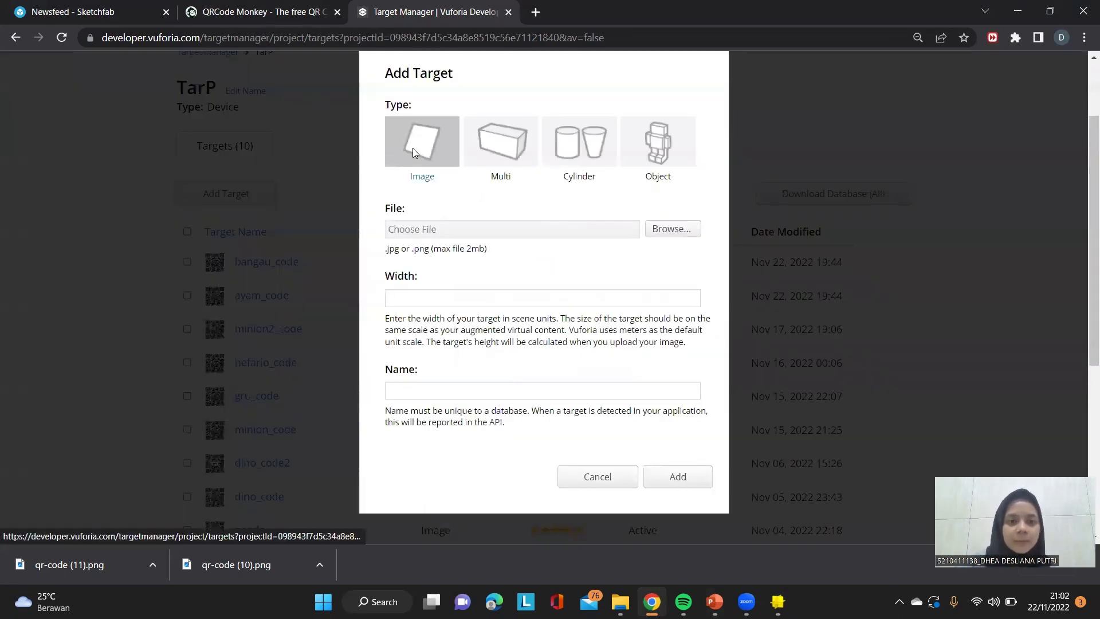
pyautogui.click(673, 229)
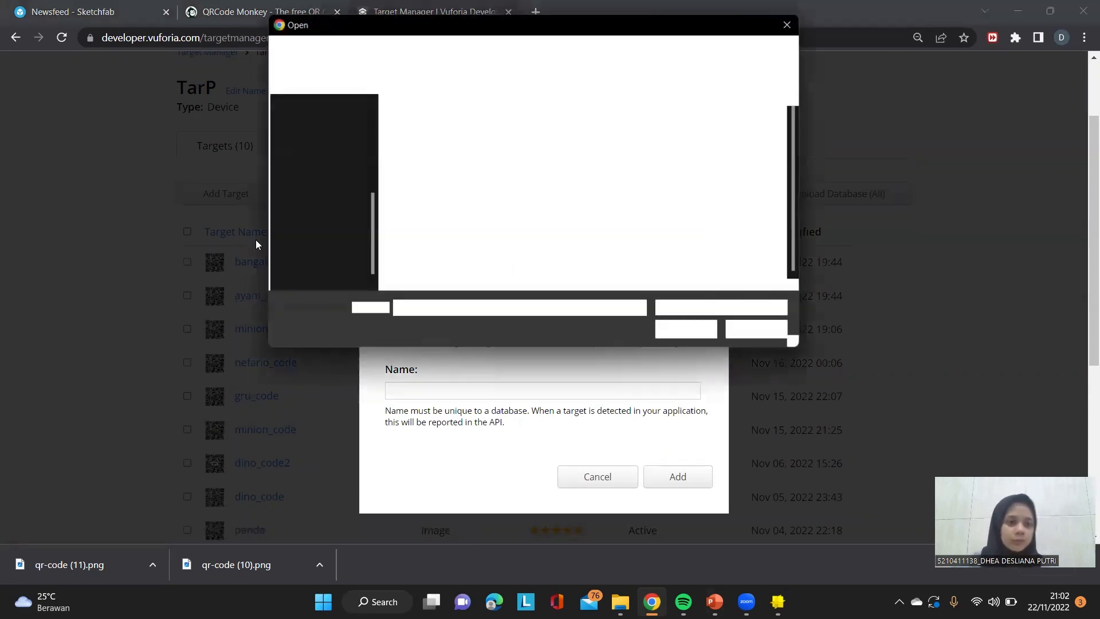
pyautogui.click(338, 165)
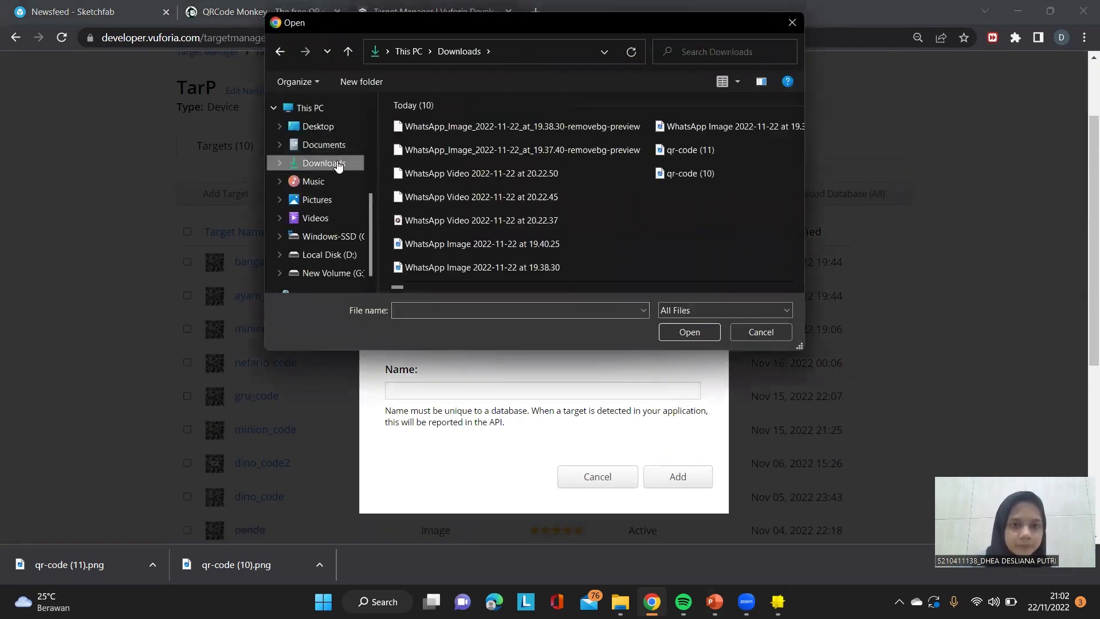
pyautogui.click(663, 152)
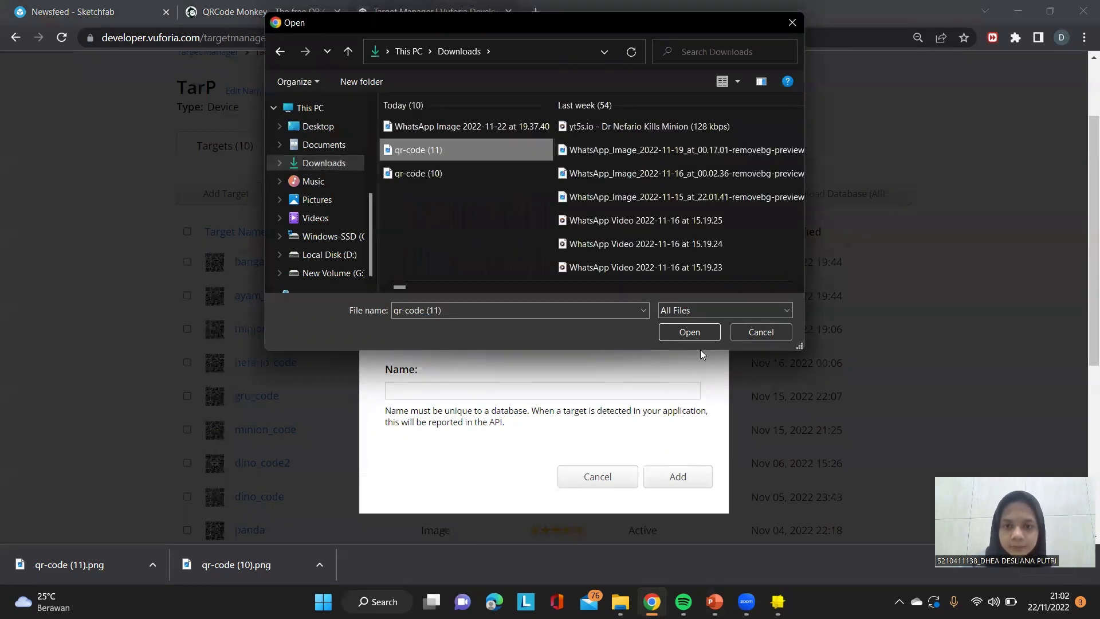
pyautogui.click(695, 328)
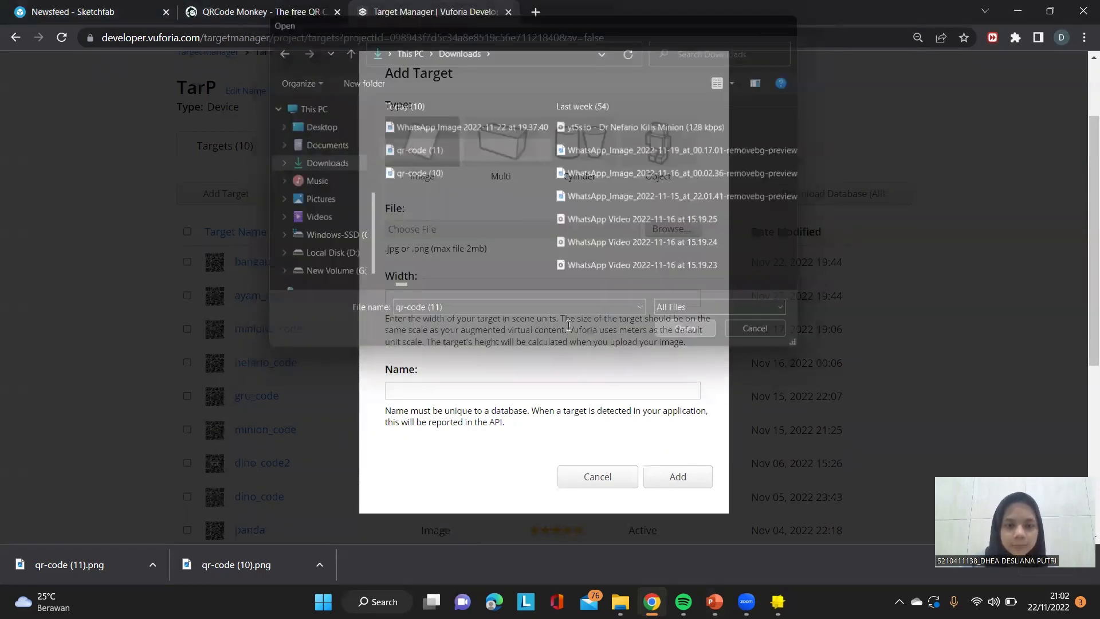
# Set the new target's width to 107 and its name to penguin_code, and add it to the database.
pyautogui.click(531, 297)
pyautogui.write('10')
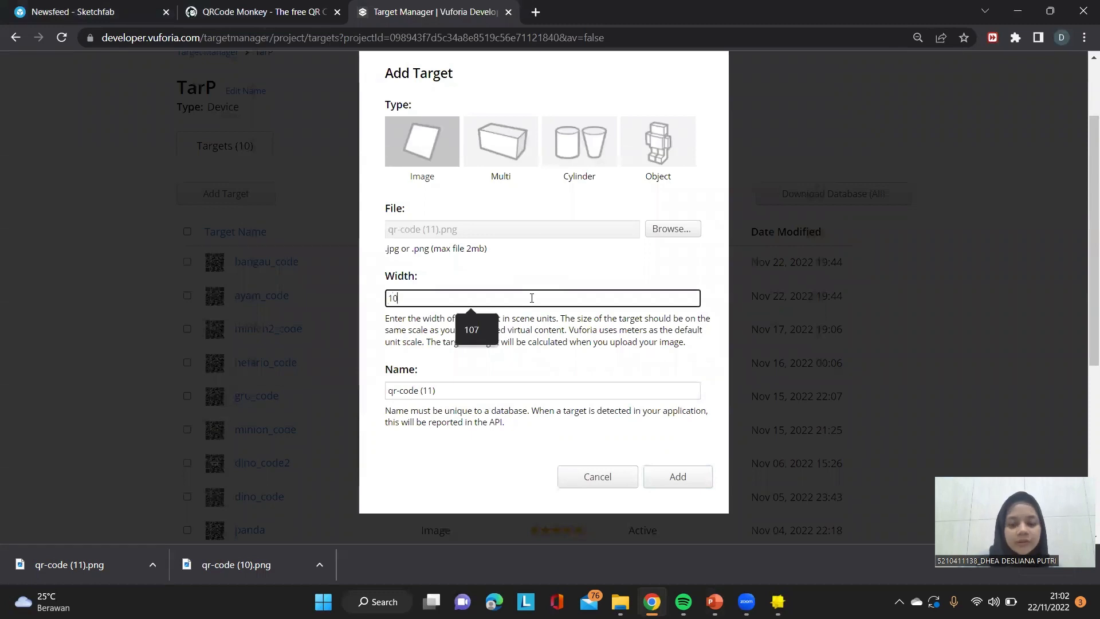
pyautogui.write('7')
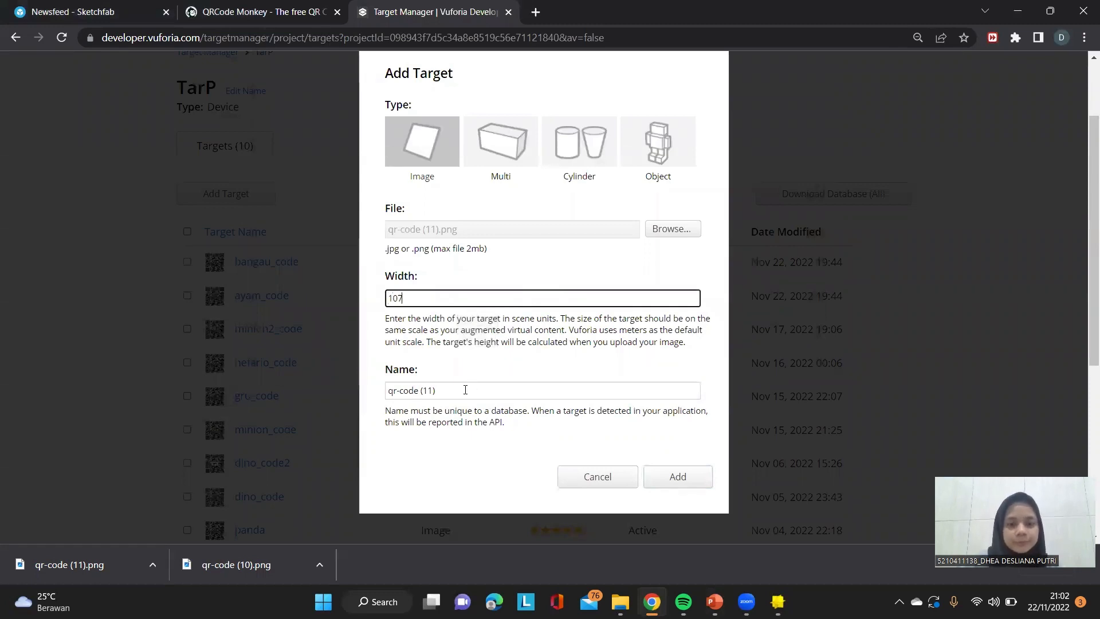
pyautogui.moveTo(465, 389); pyautogui.dragTo(383, 396)
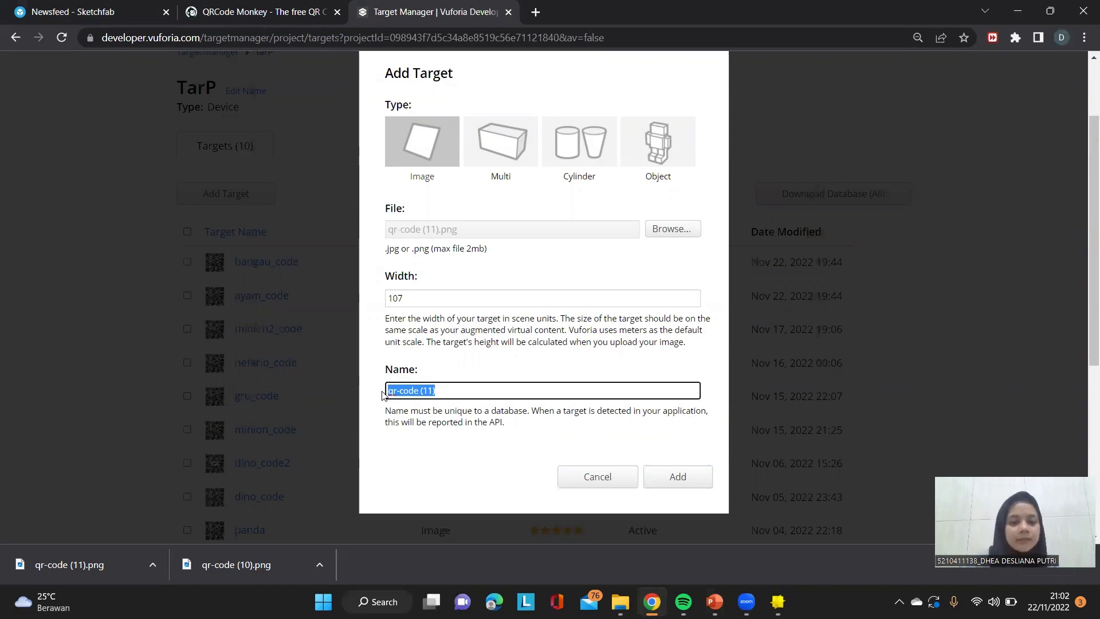
pyautogui.write('penguin')
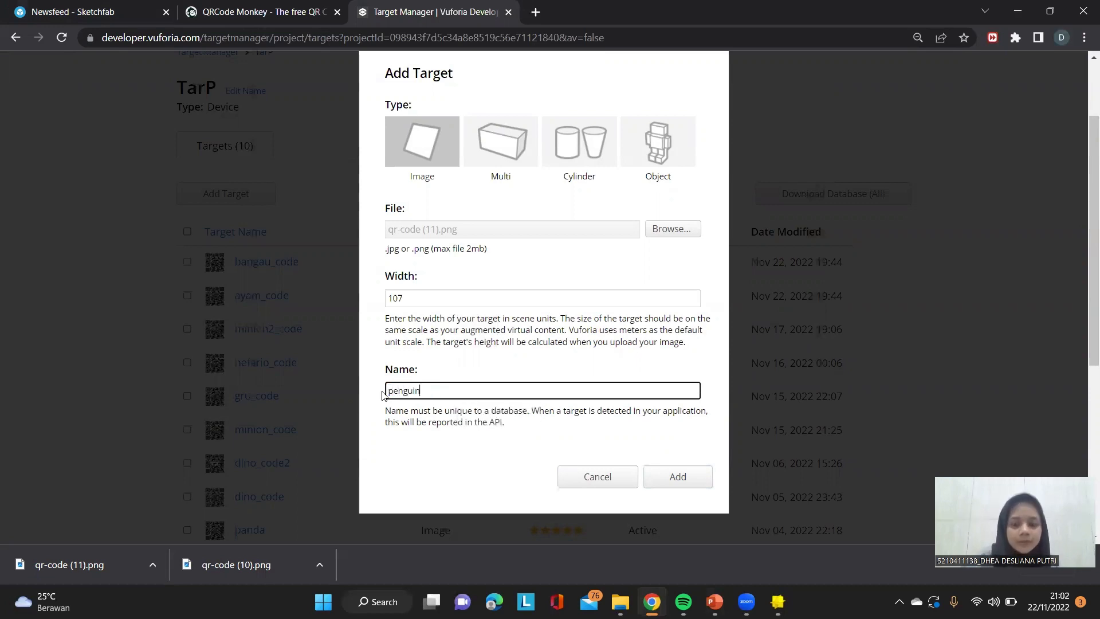
pyautogui.write('_cod')
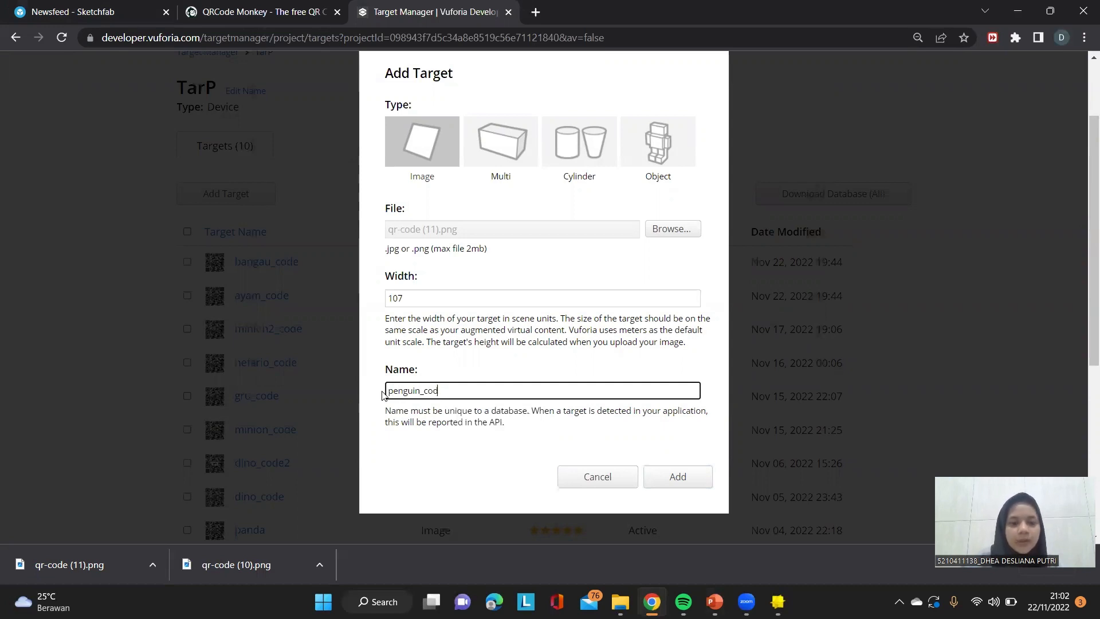
pyautogui.write('e')
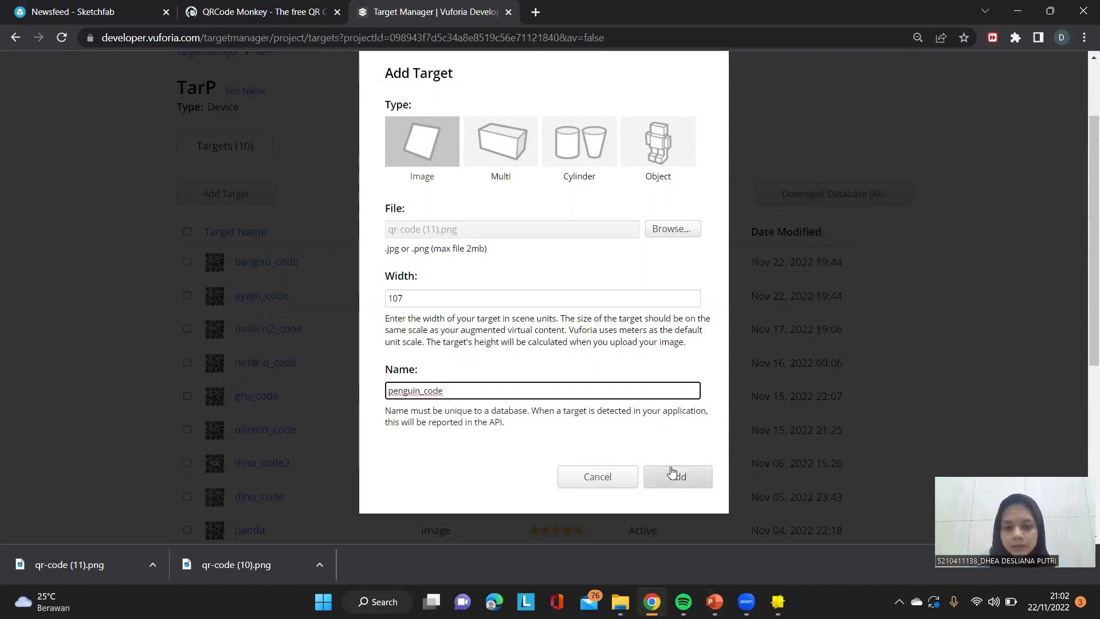
pyautogui.click(673, 473)
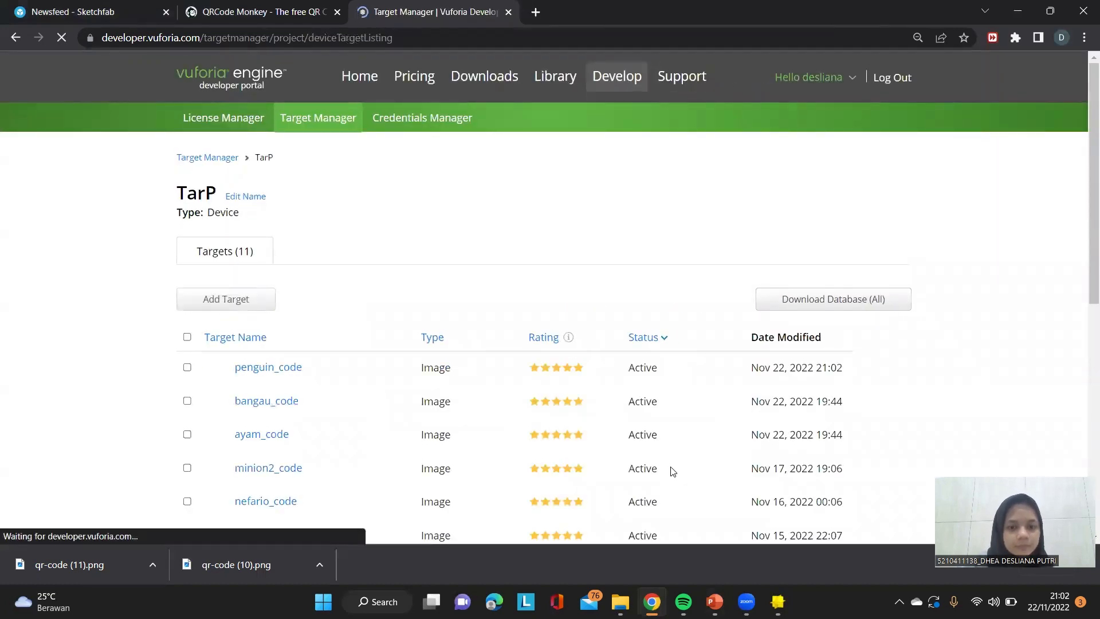
pyautogui.scroll(-2, 672, 471)
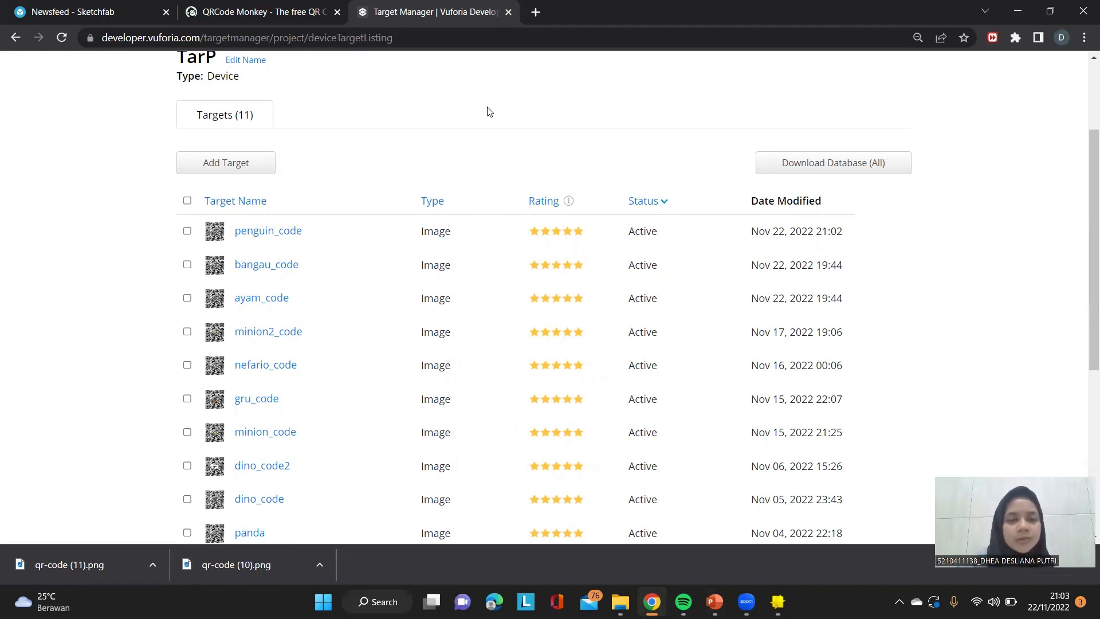
# Switch to Sketchfab and search for "penguin" models, limiting the results to downloadable and animated ones.
pyautogui.click(115, 7)
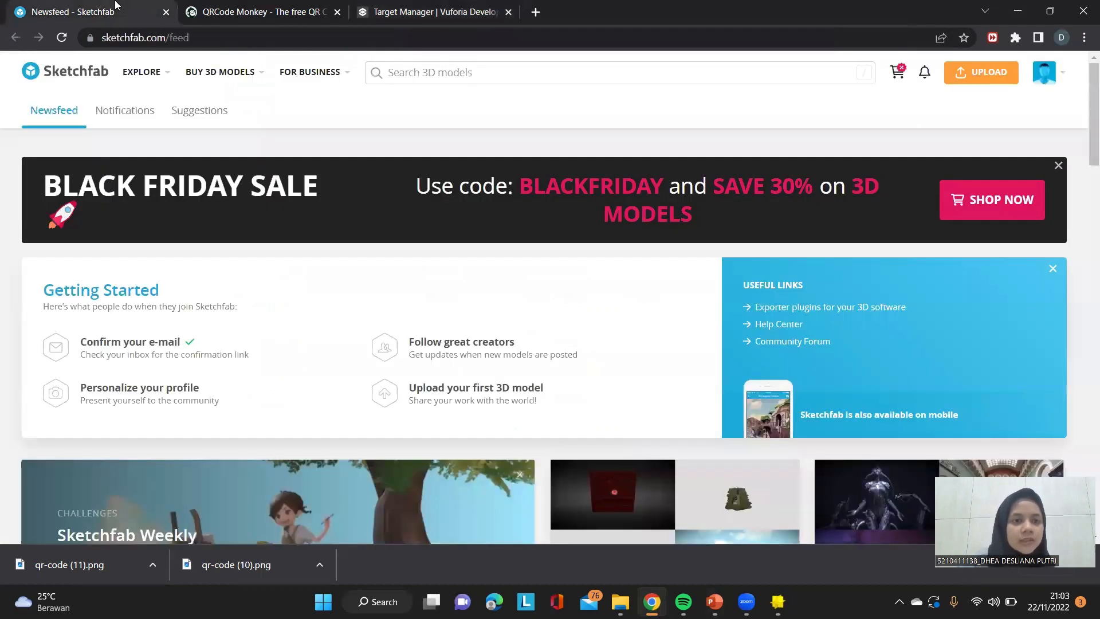
pyautogui.click(431, 73)
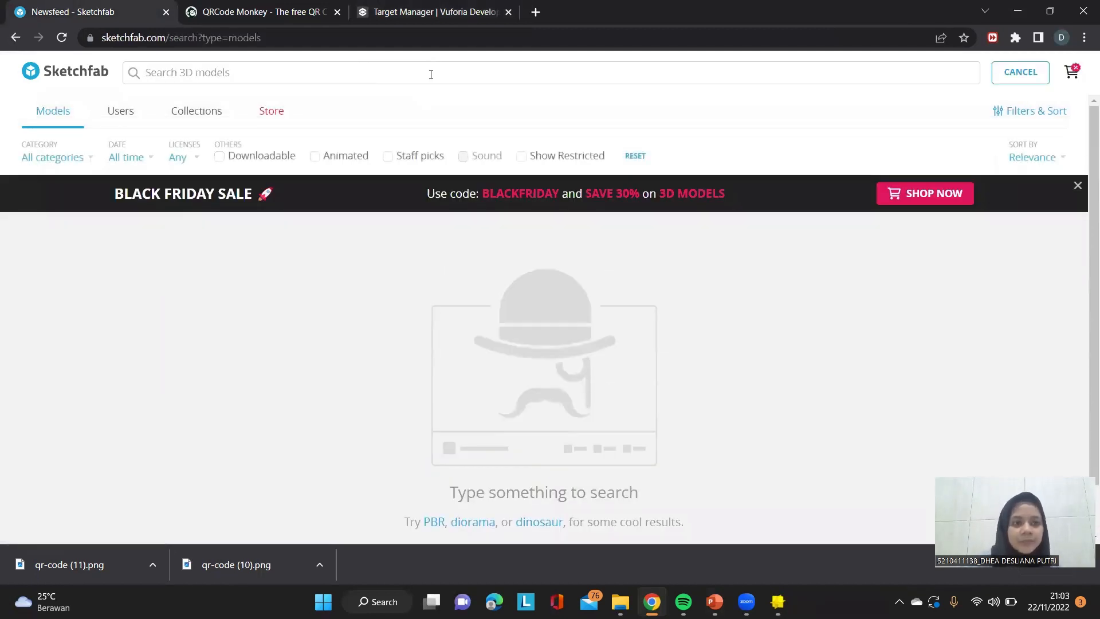
pyautogui.write('pengui')
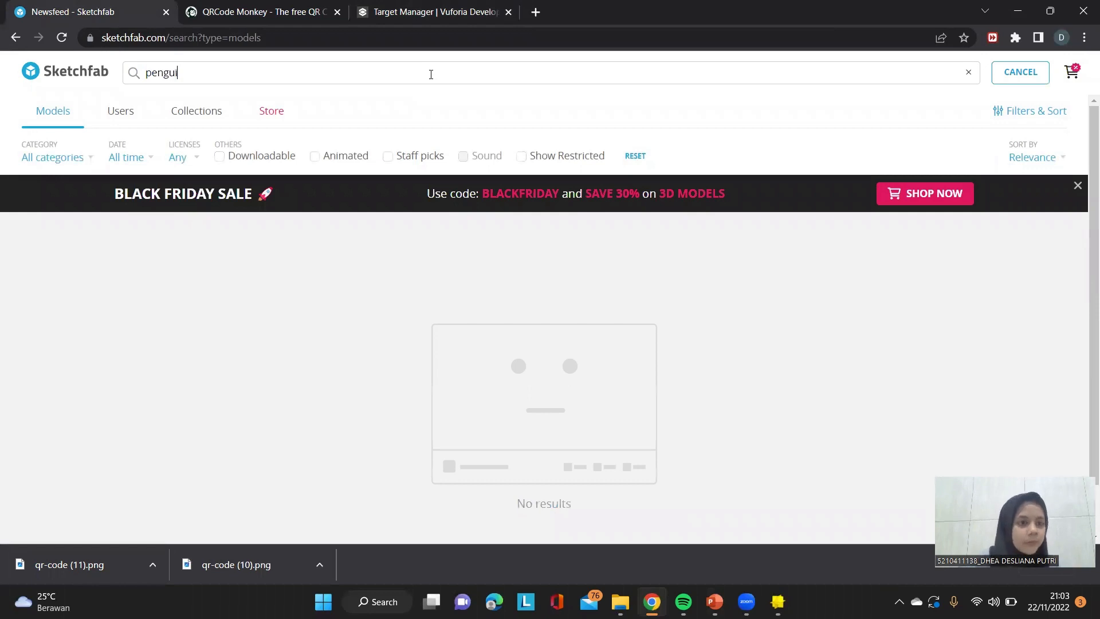
pyautogui.write('n')
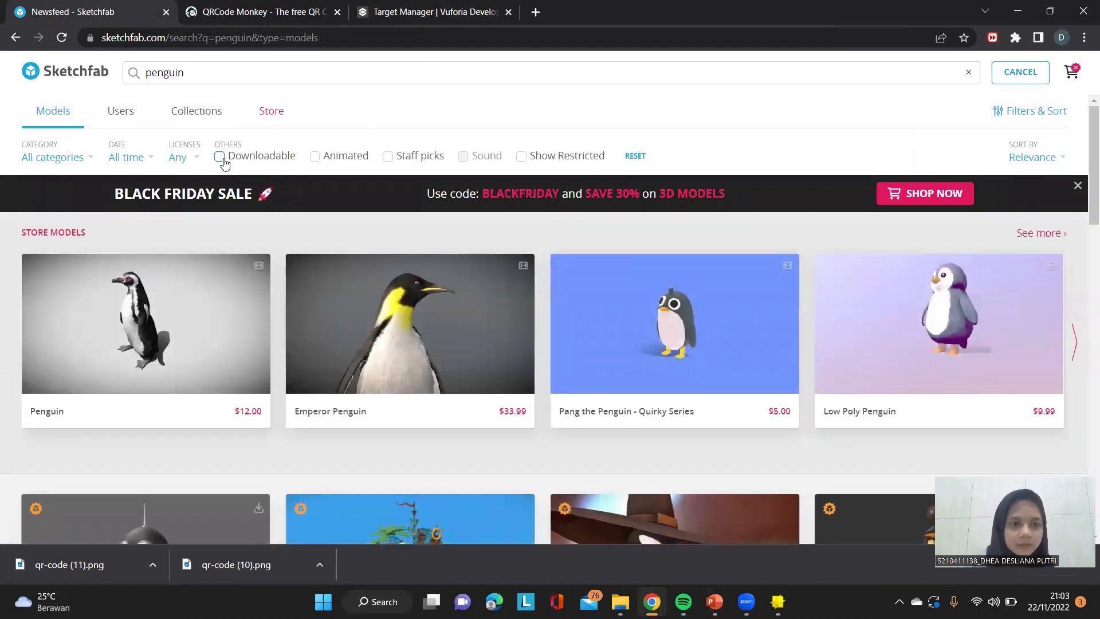
pyautogui.click(221, 159)
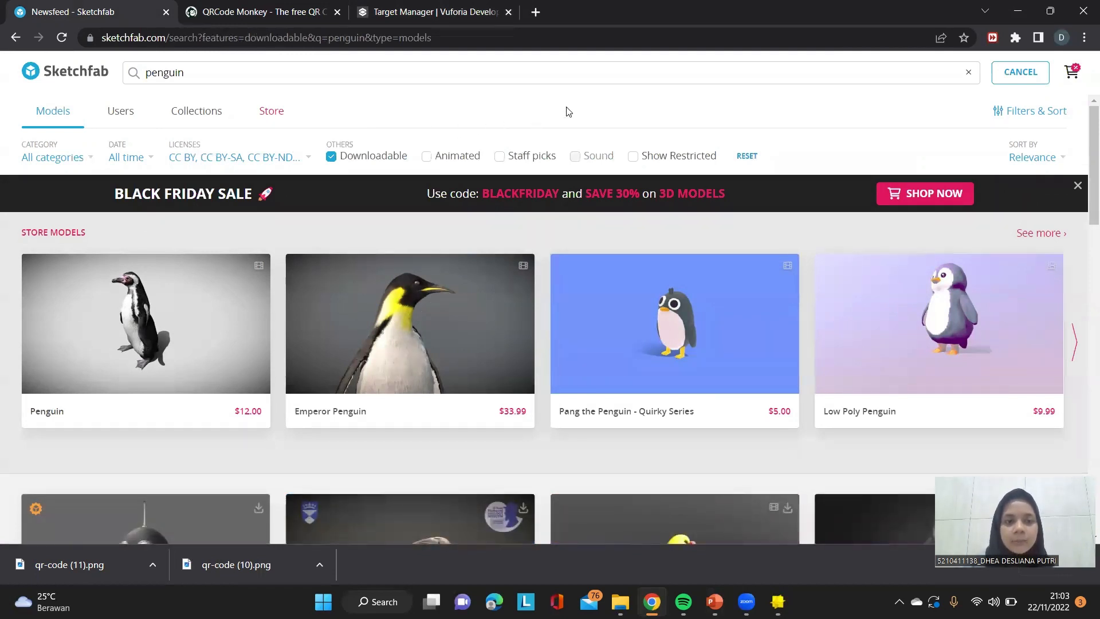
pyautogui.click(427, 158)
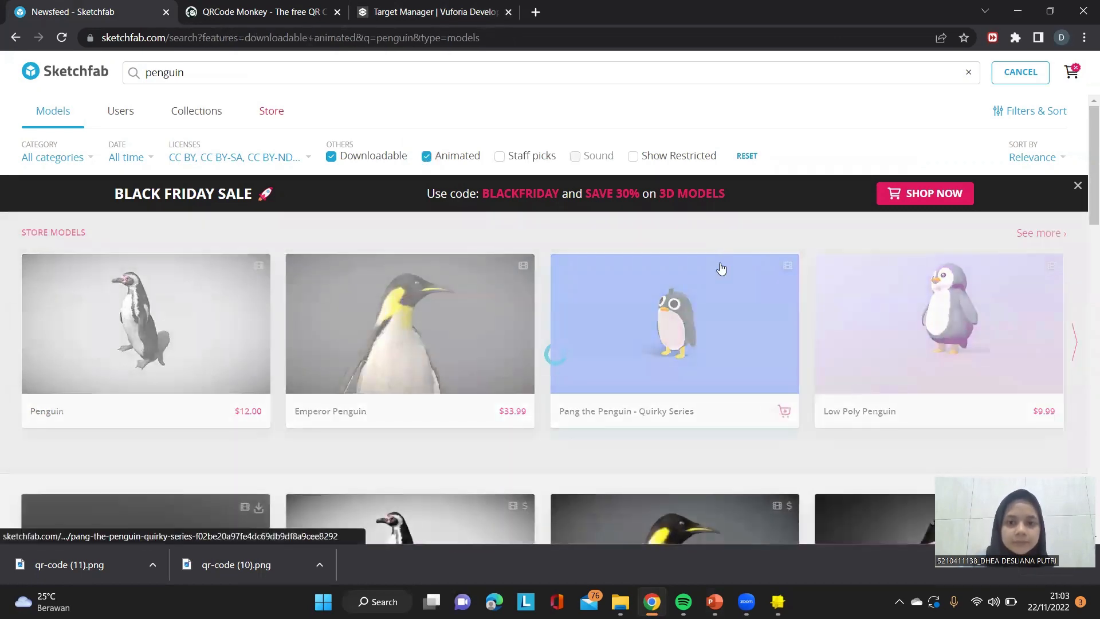
# Browse the filtered penguin models to compare the available animated, downloadable options.
pyautogui.scroll(-8, 633, 333)
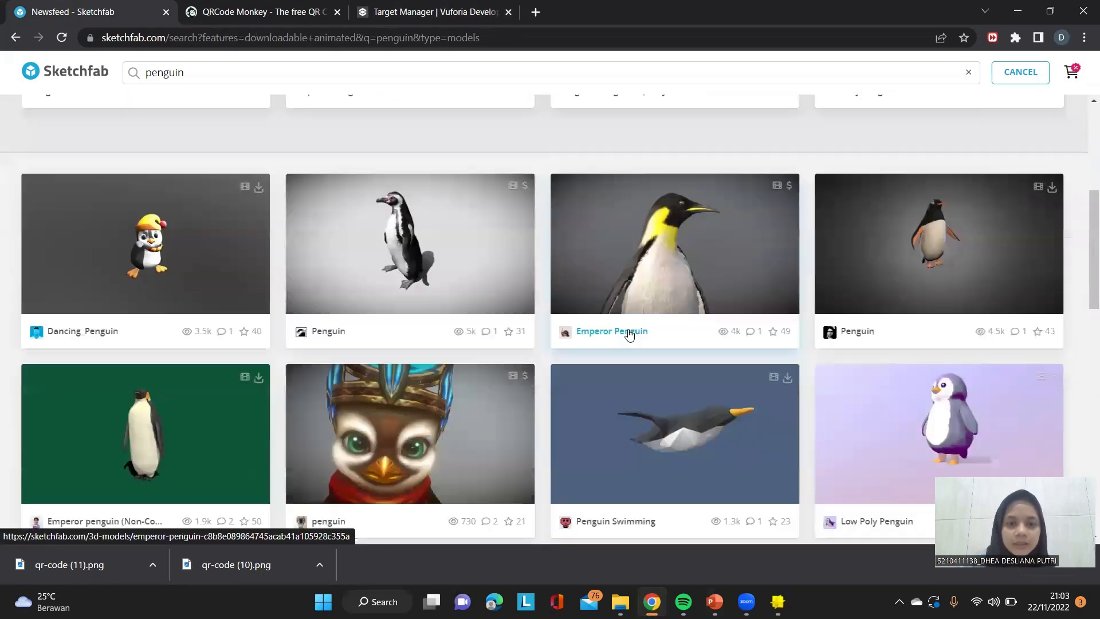
pyautogui.scroll(-7, 630, 333)
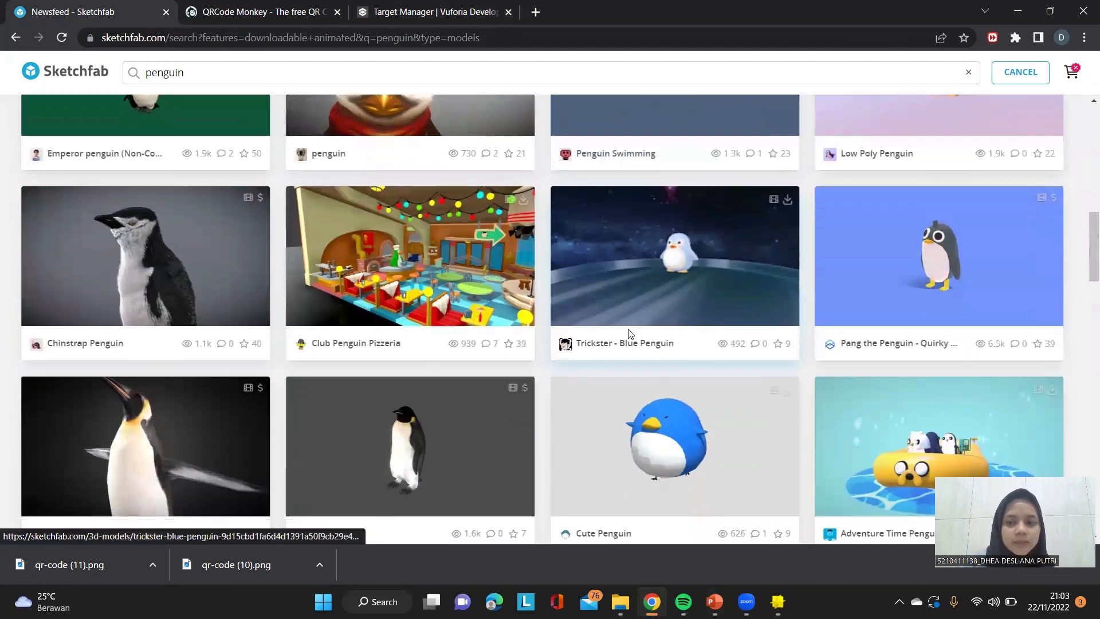
pyautogui.scroll(-7, 630, 335)
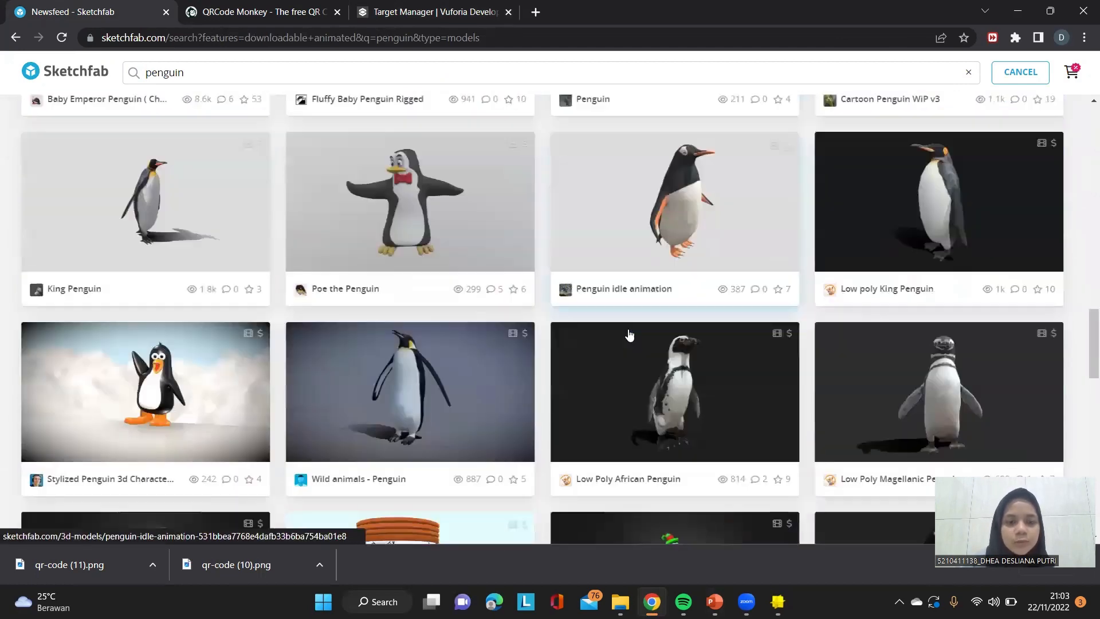
pyautogui.scroll(20, 629, 335)
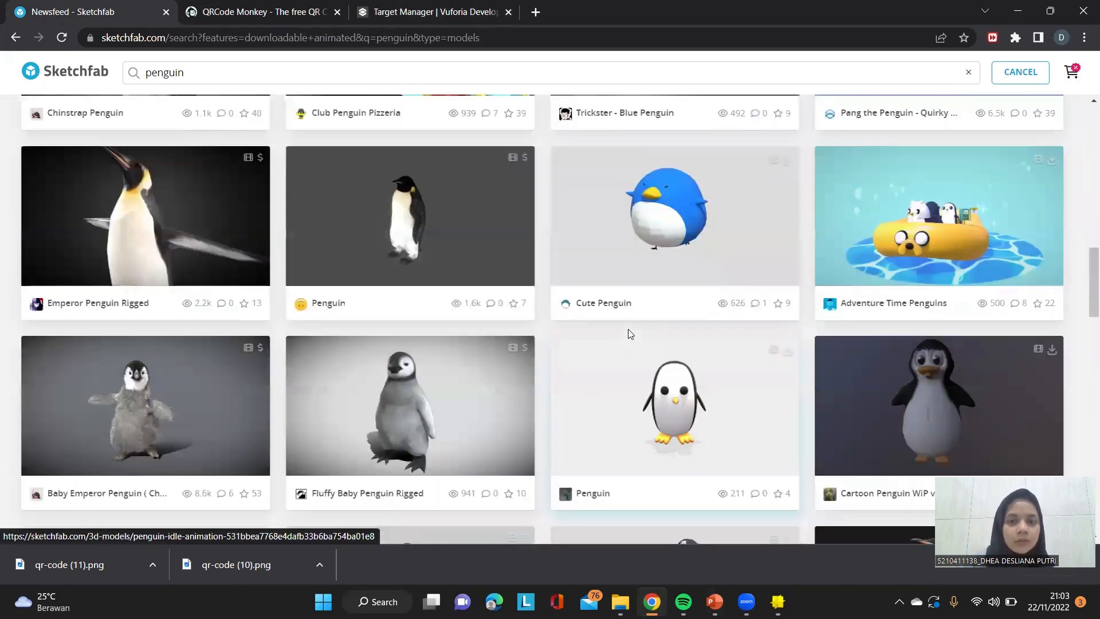
pyautogui.scroll(6, 629, 335)
pyautogui.scroll(-7, 628, 334)
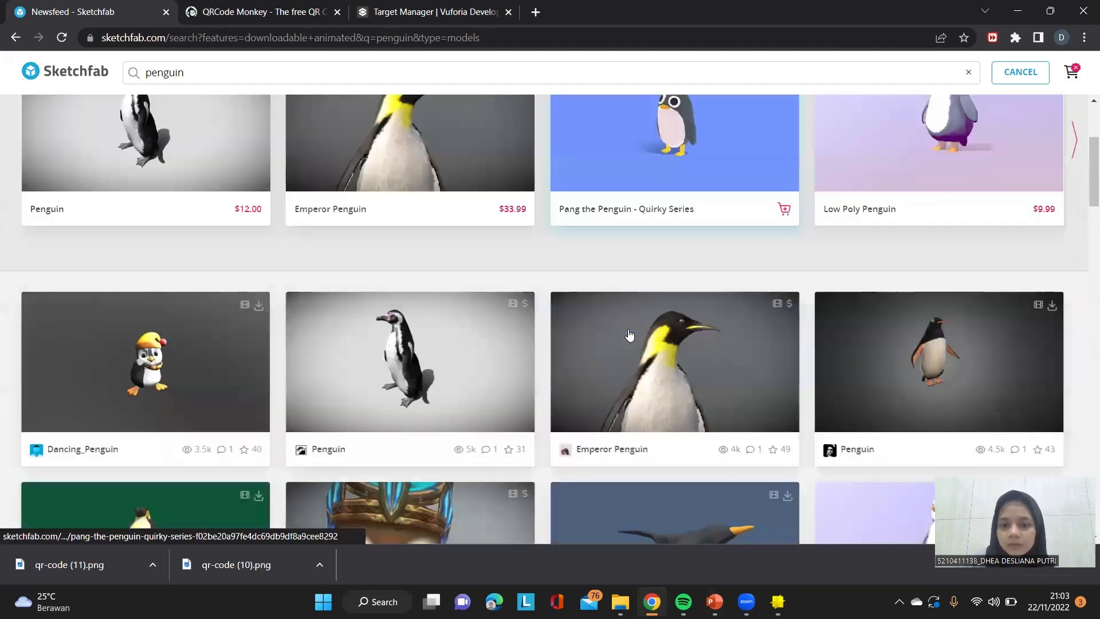
pyautogui.scroll(-8, 628, 333)
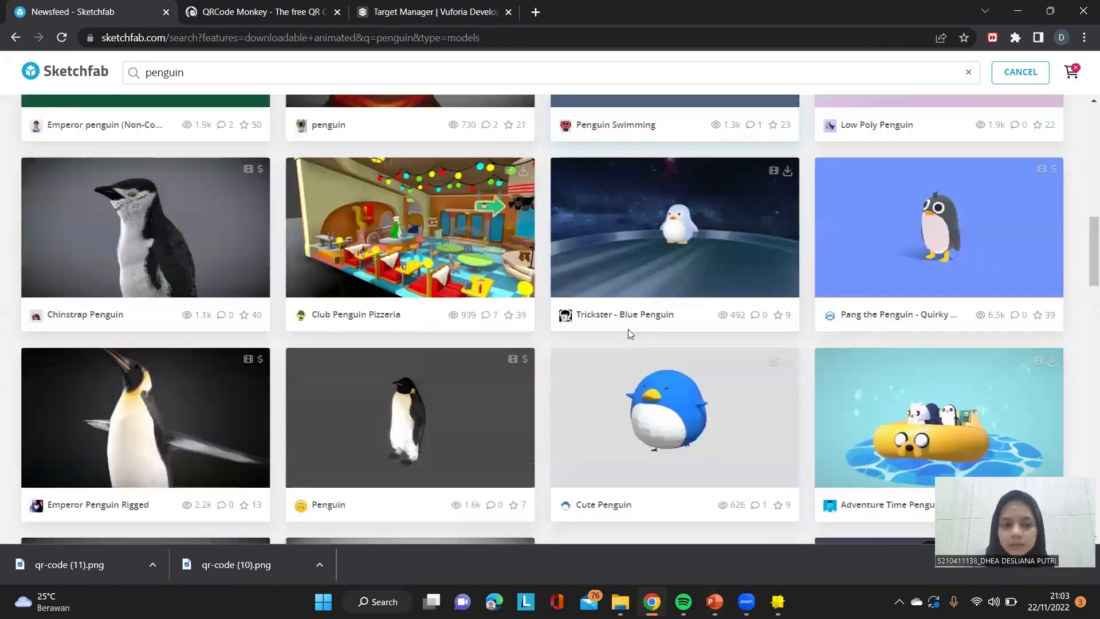
pyautogui.scroll(-7, 628, 335)
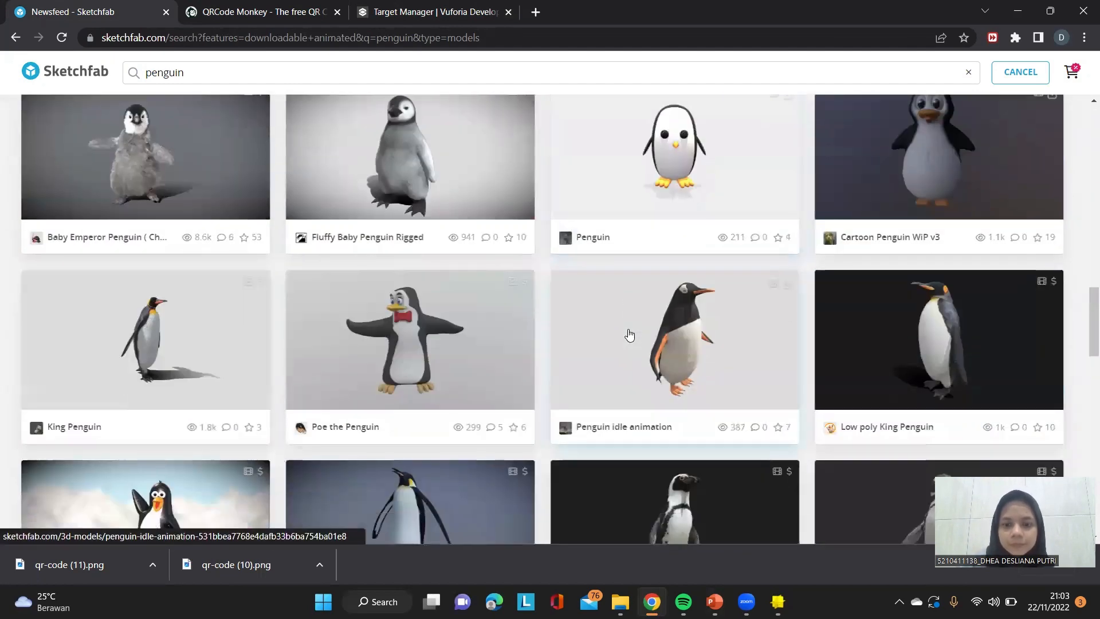
pyautogui.scroll(-4, 629, 335)
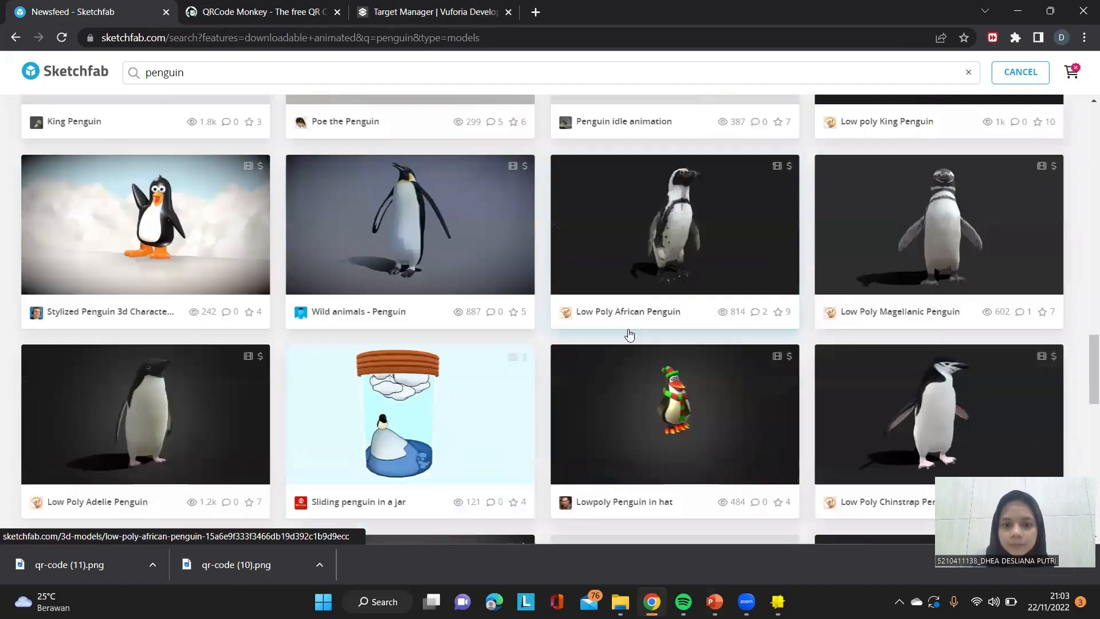
pyautogui.scroll(14, 628, 335)
pyautogui.scroll(8, 629, 335)
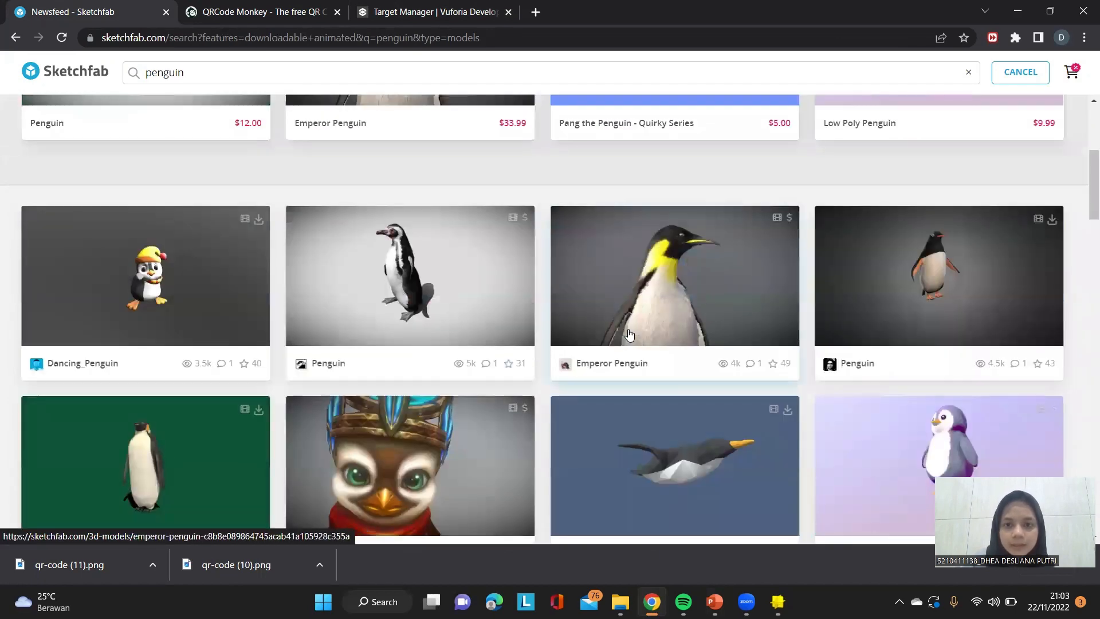
# Open the downloadable black-and-white Penguin model with orange feet, and inspect its animation from the side and its model details.
pyautogui.click(934, 299)
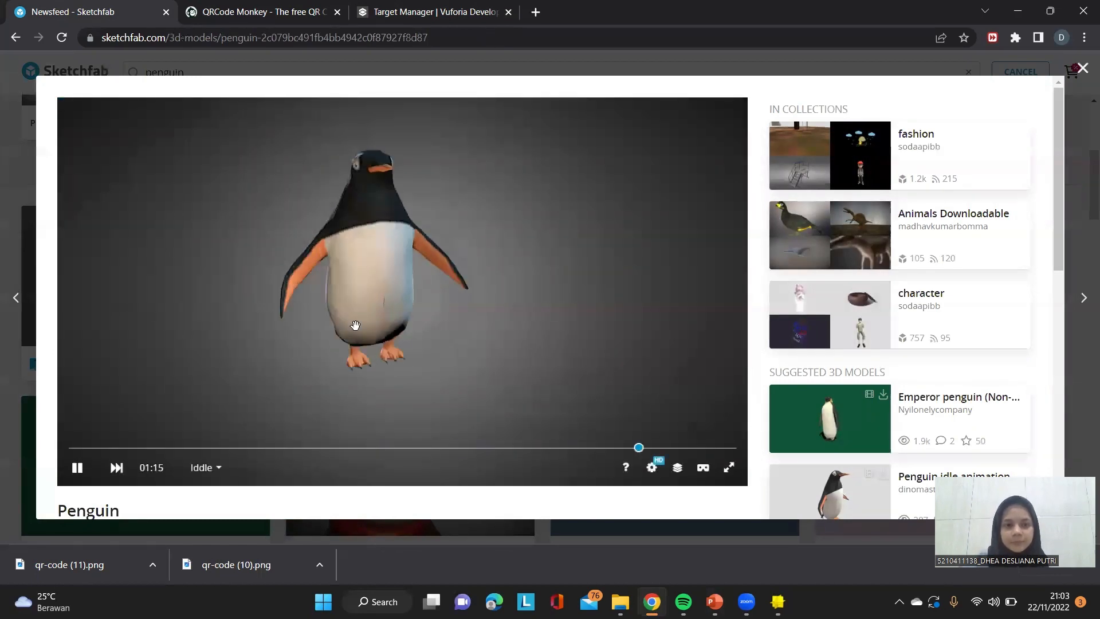
pyautogui.moveTo(346, 297)
pyautogui.mouseDown()
pyautogui.moveTo(393, 304)
pyautogui.moveTo(475, 271)
pyautogui.moveTo(449, 304)
pyautogui.moveTo(349, 267)
pyautogui.moveTo(484, 325)
pyautogui.moveTo(628, 245)
pyautogui.moveTo(430, 291)
pyautogui.mouseUp()
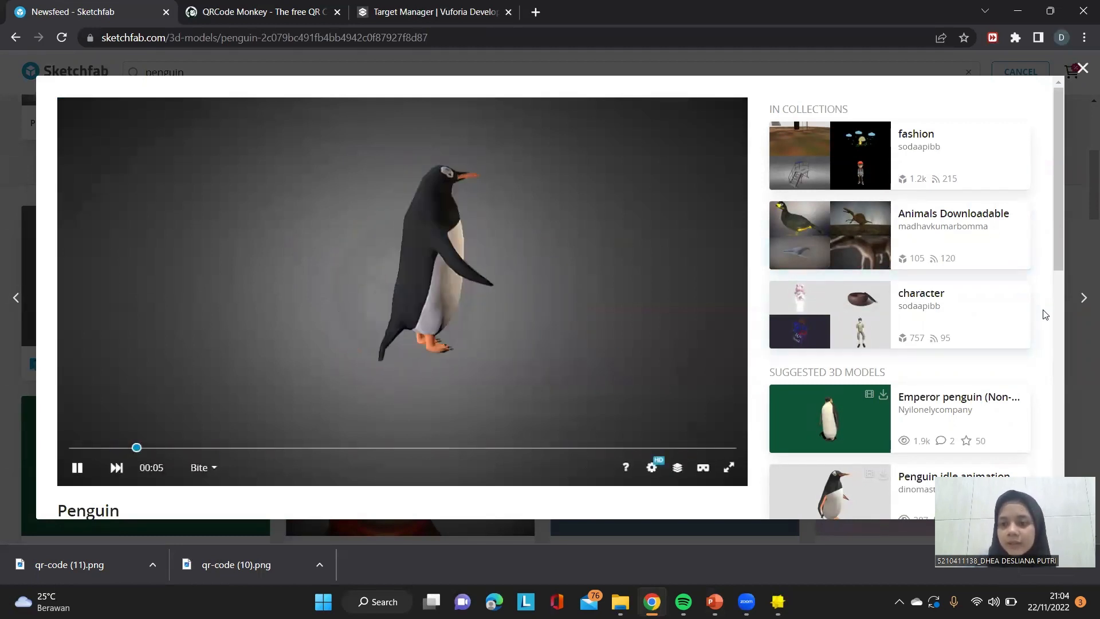
pyautogui.scroll(-3, 1048, 315)
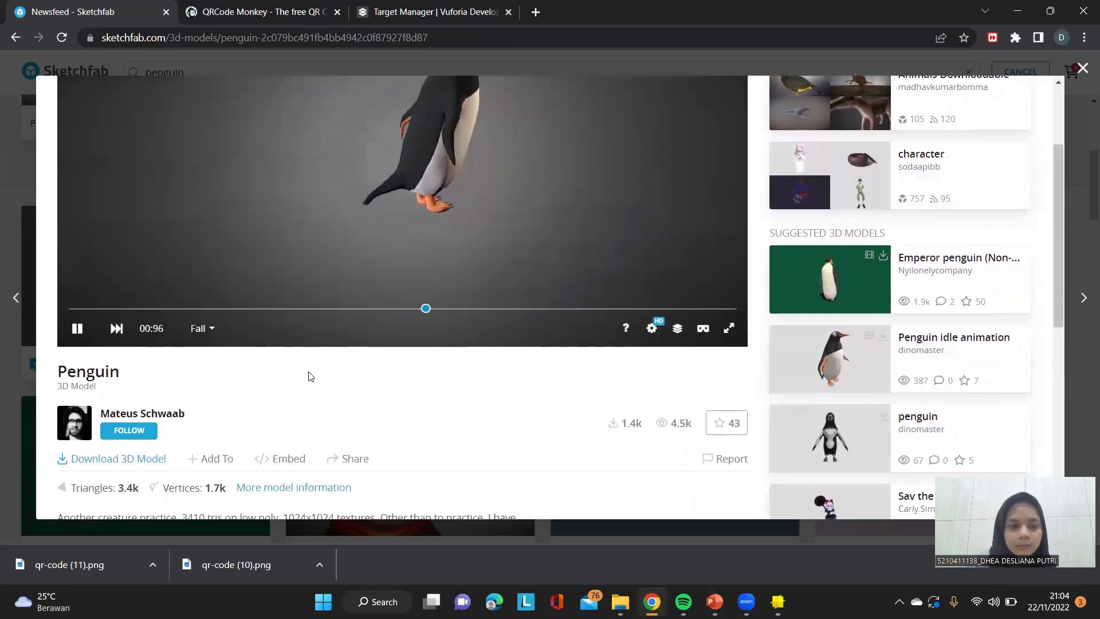
# Check the available download formats of the Penguin model, and return to the filtered search results.
pyautogui.click(85, 458)
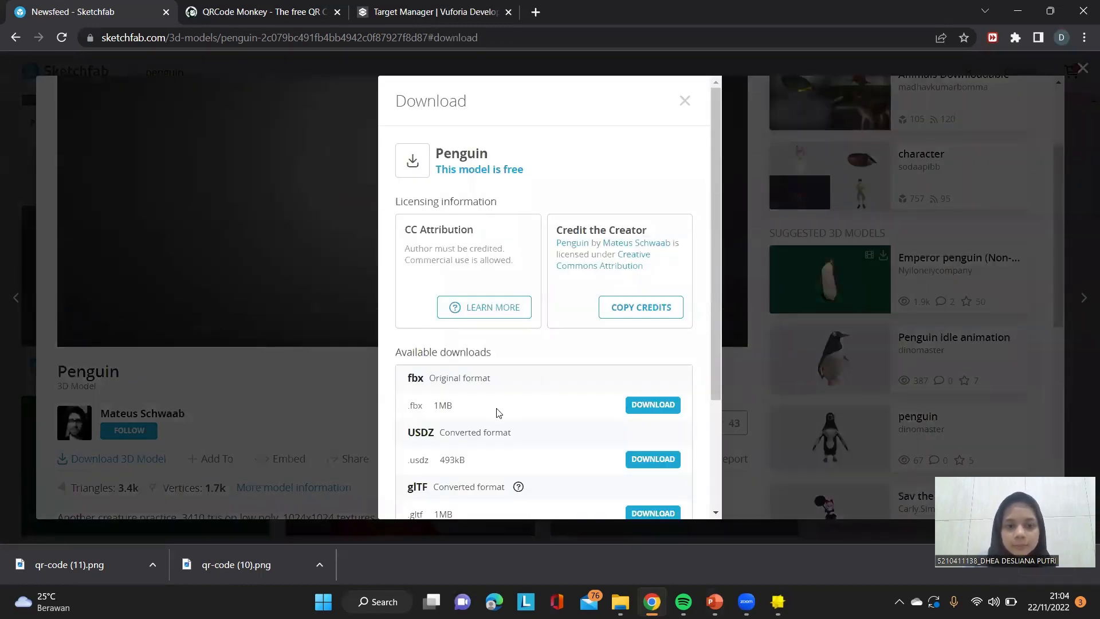
pyautogui.scroll(-3, 497, 411)
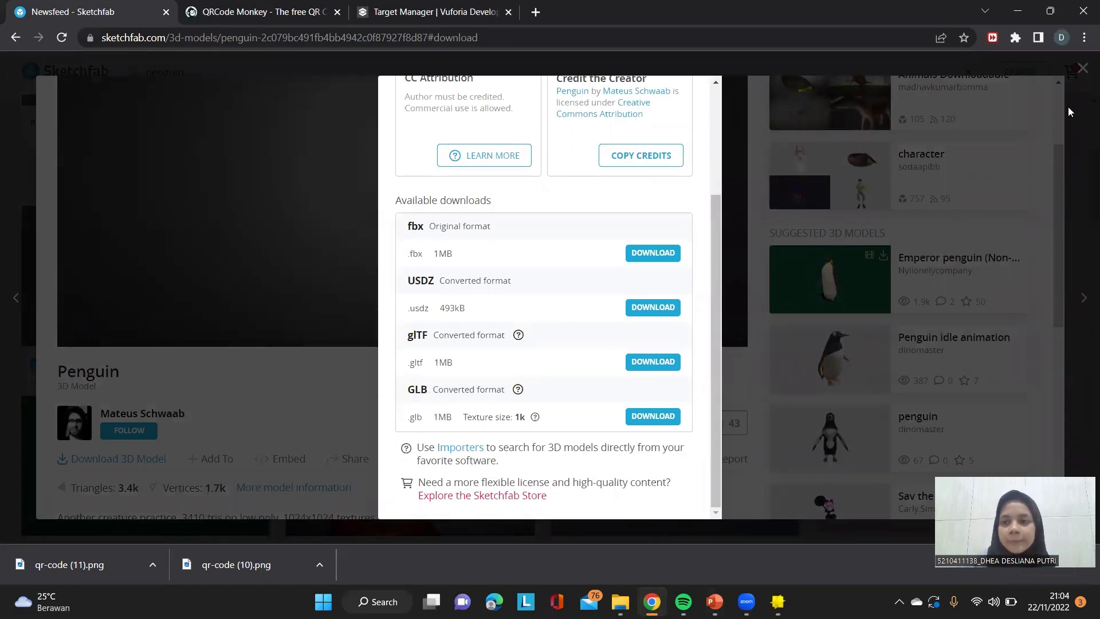
pyautogui.click(1082, 70)
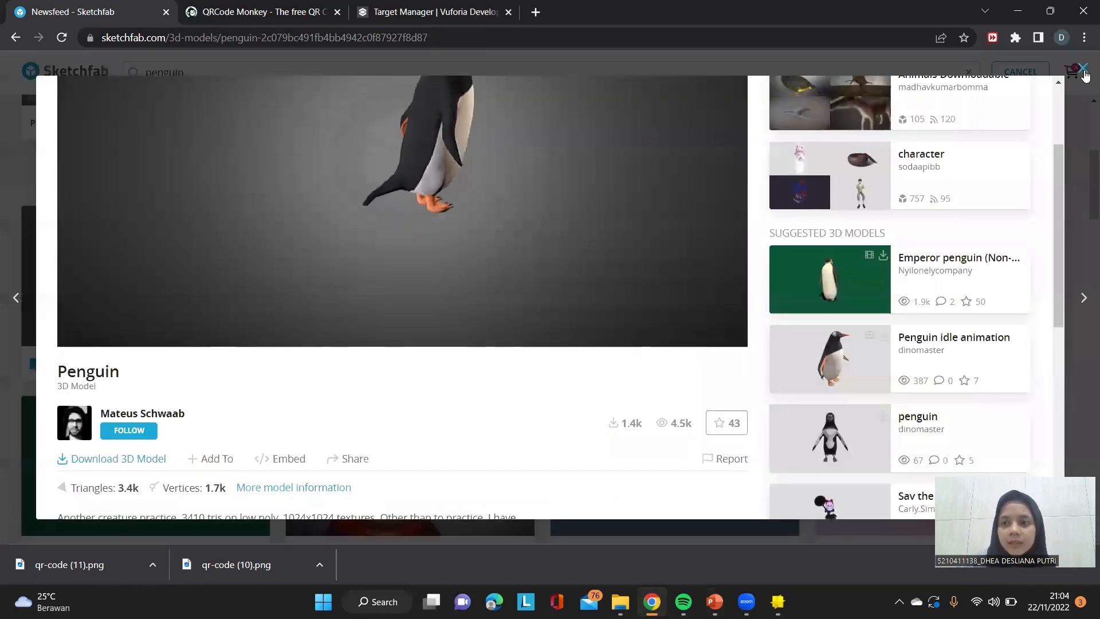
pyautogui.click(1081, 69)
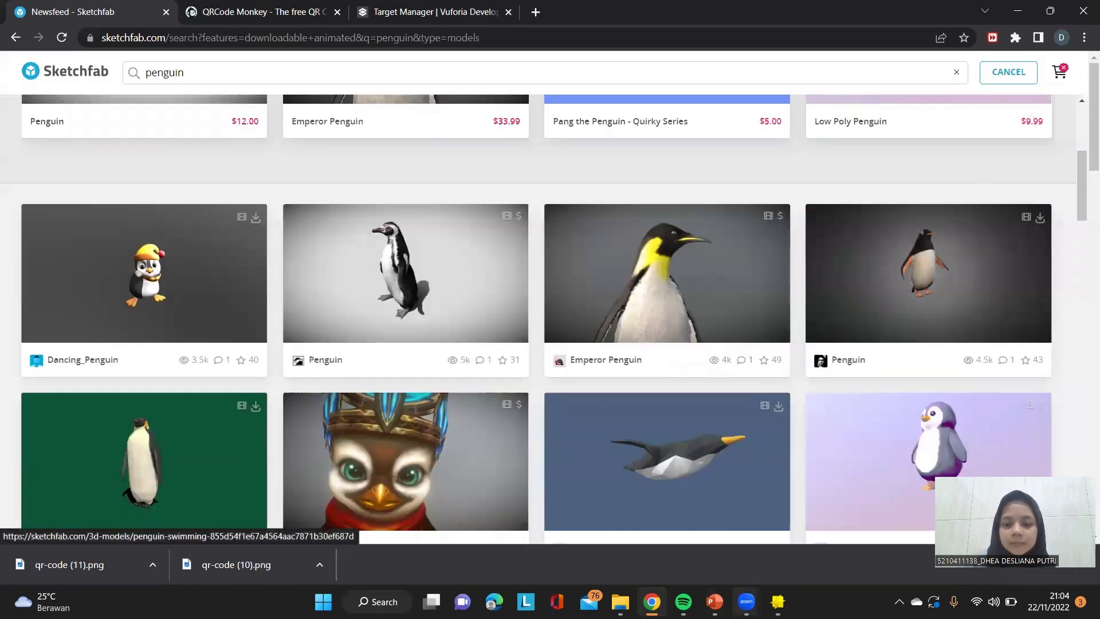
# Switch to Lens Studio and add a Marker Tracking object that uses qr-code (11) from the Downloads folder as its marker image.
pyautogui.click(777, 601)
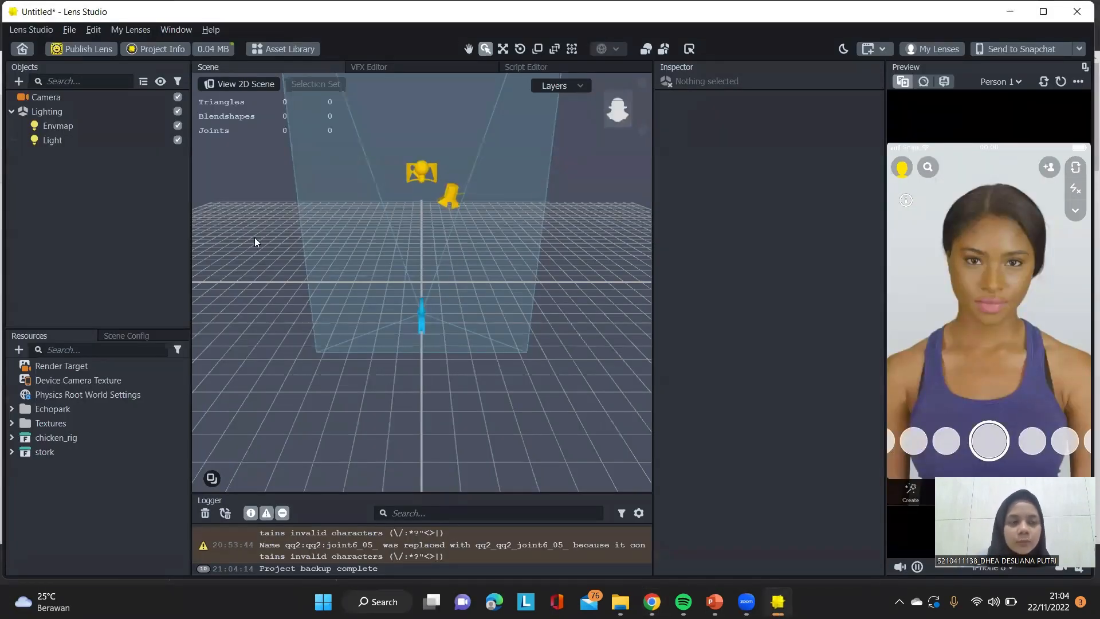
pyautogui.click(19, 82)
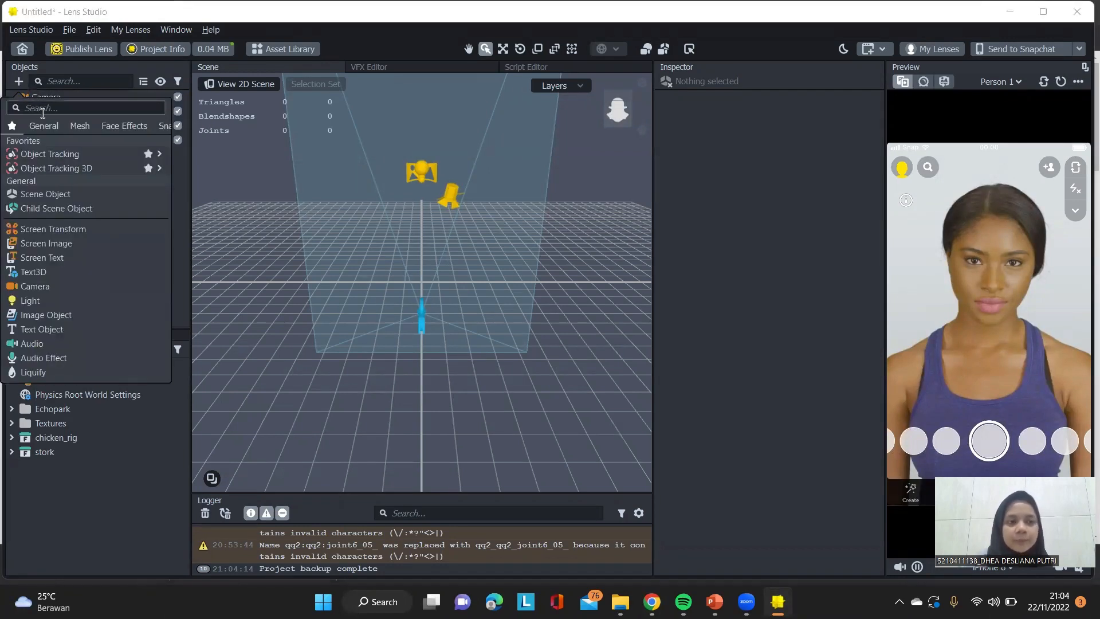
pyautogui.write('ima')
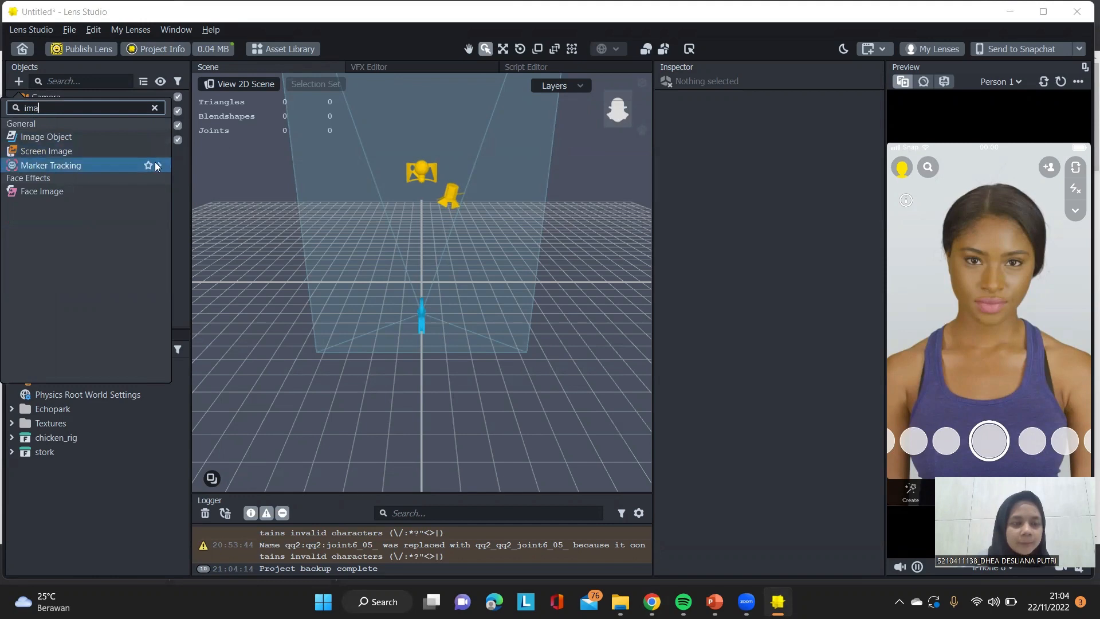
pyautogui.moveTo(155, 163)
pyautogui.click(191, 167)
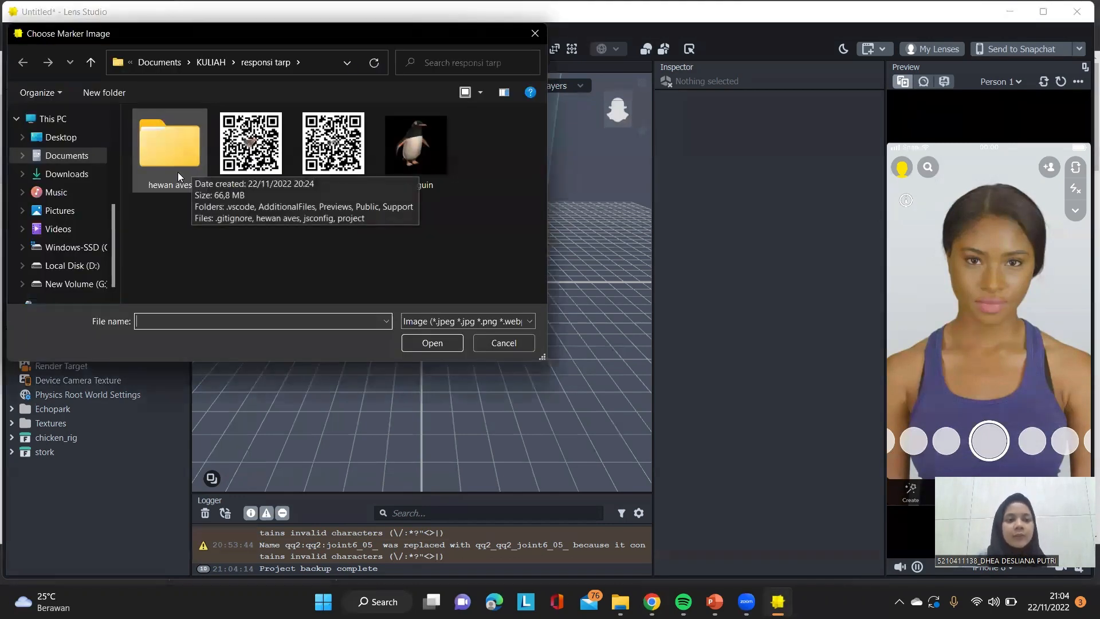
pyautogui.click(87, 179)
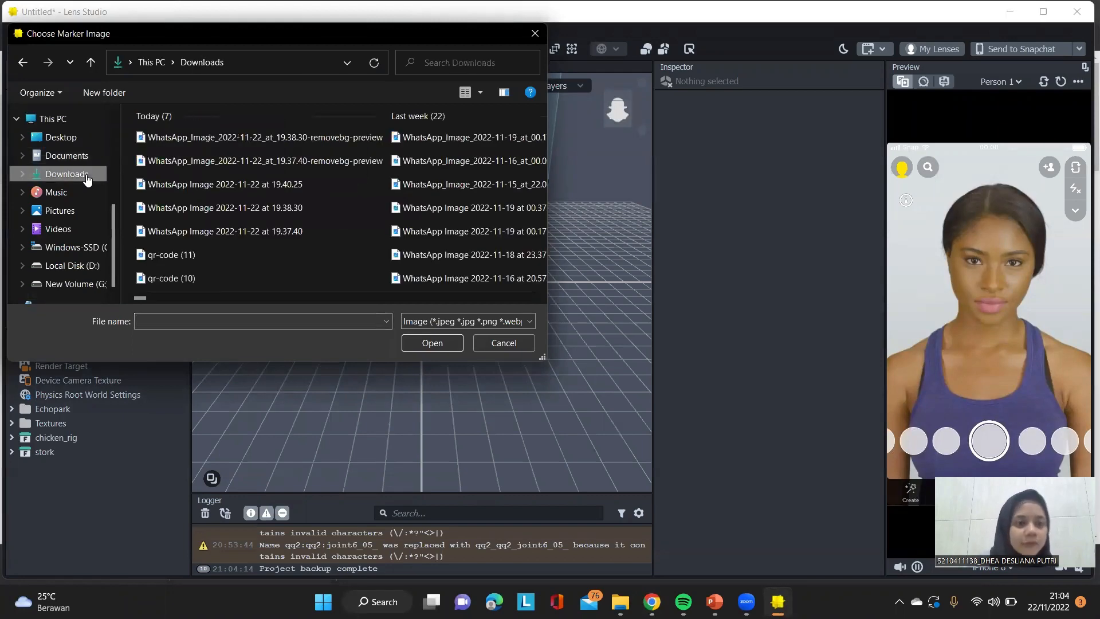
pyautogui.click(213, 254)
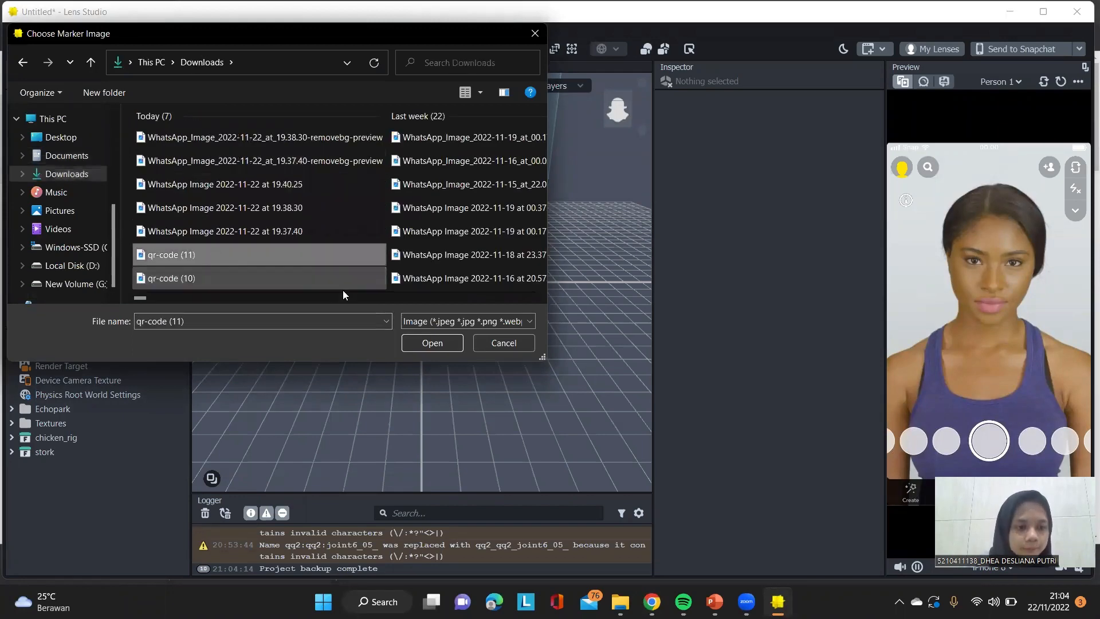
pyautogui.click(431, 343)
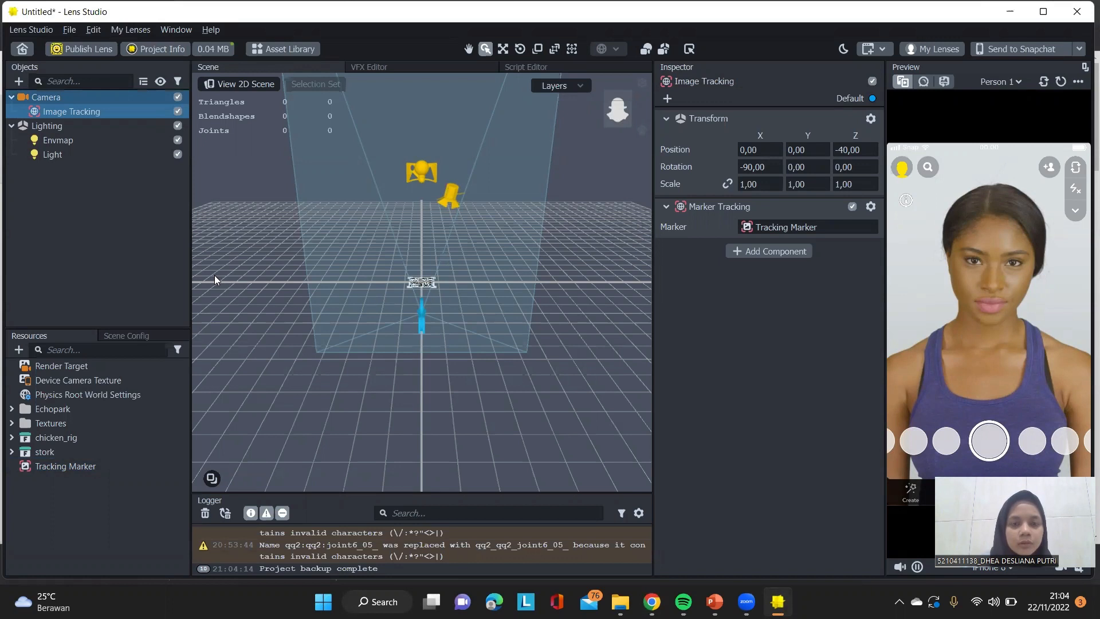
pyautogui.click(162, 240)
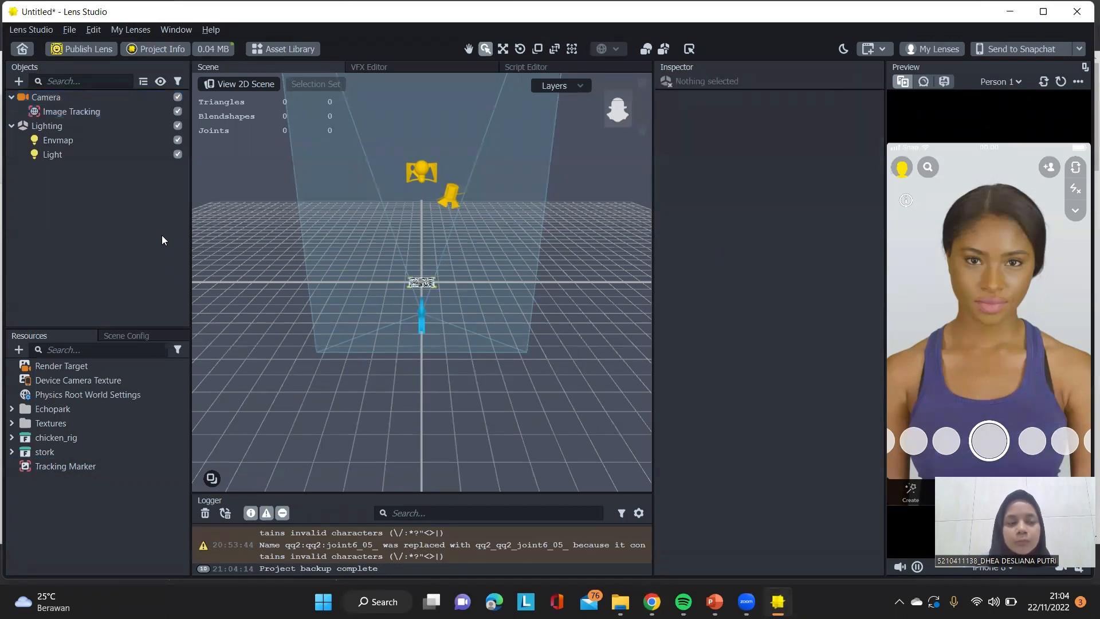
# Rename the Image Tracking object under the camera to penguin_code.
pyautogui.rightClick(124, 112)
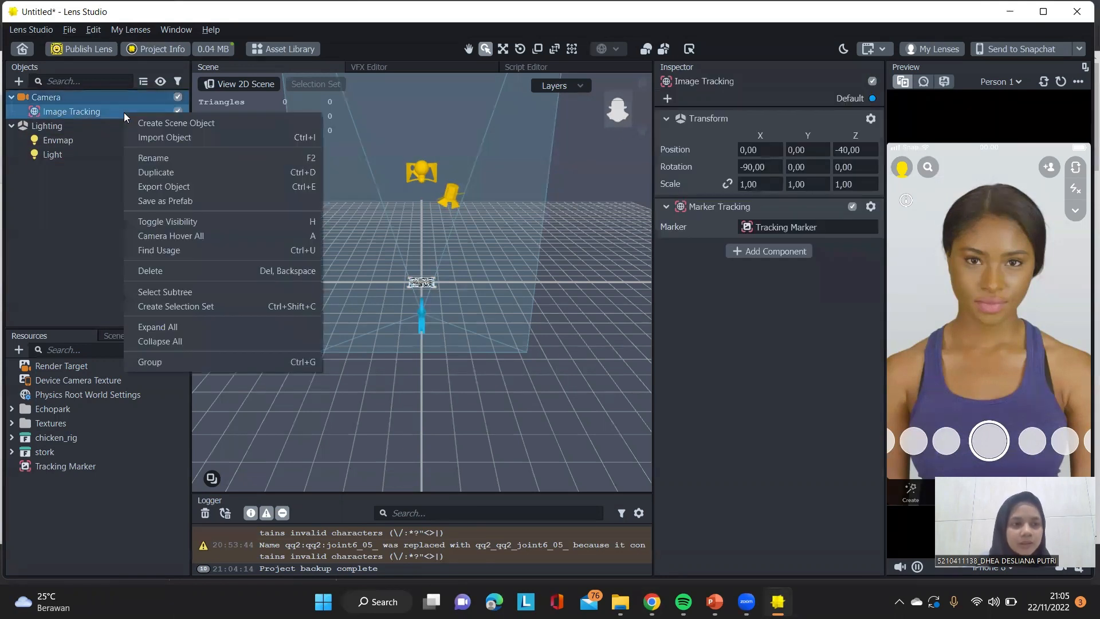
pyautogui.click(153, 164)
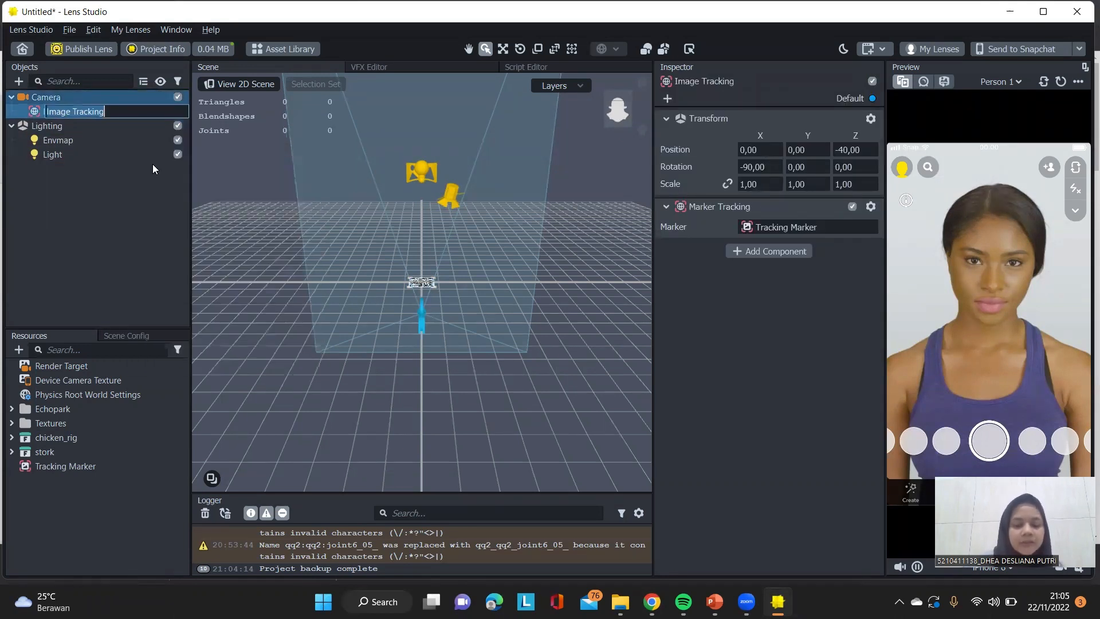
pyautogui.write('pengui')
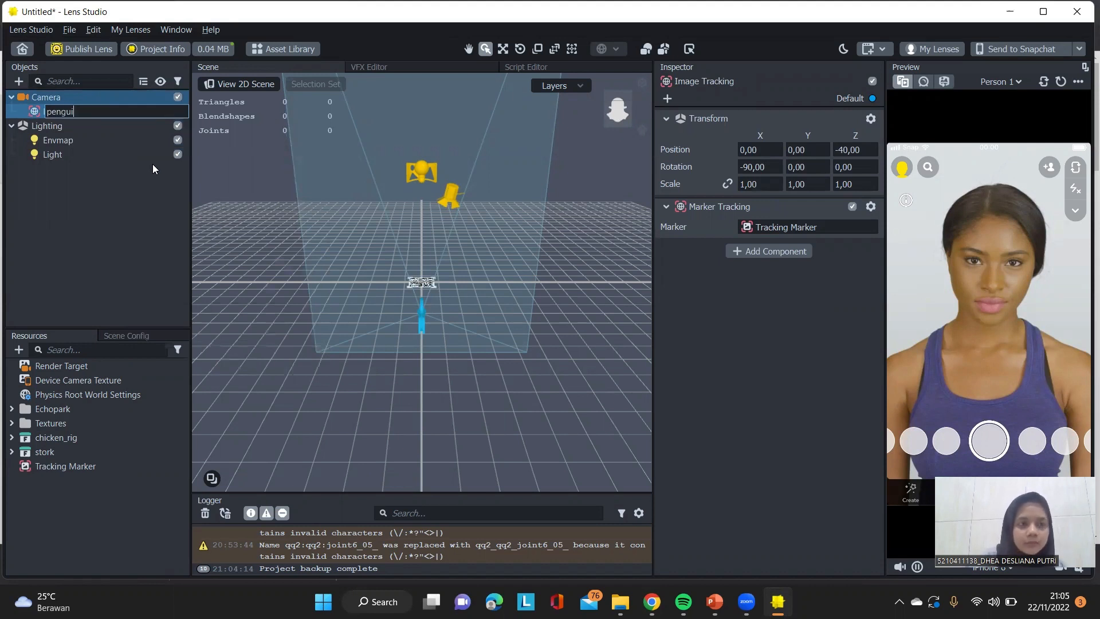
pyautogui.write('n_code')
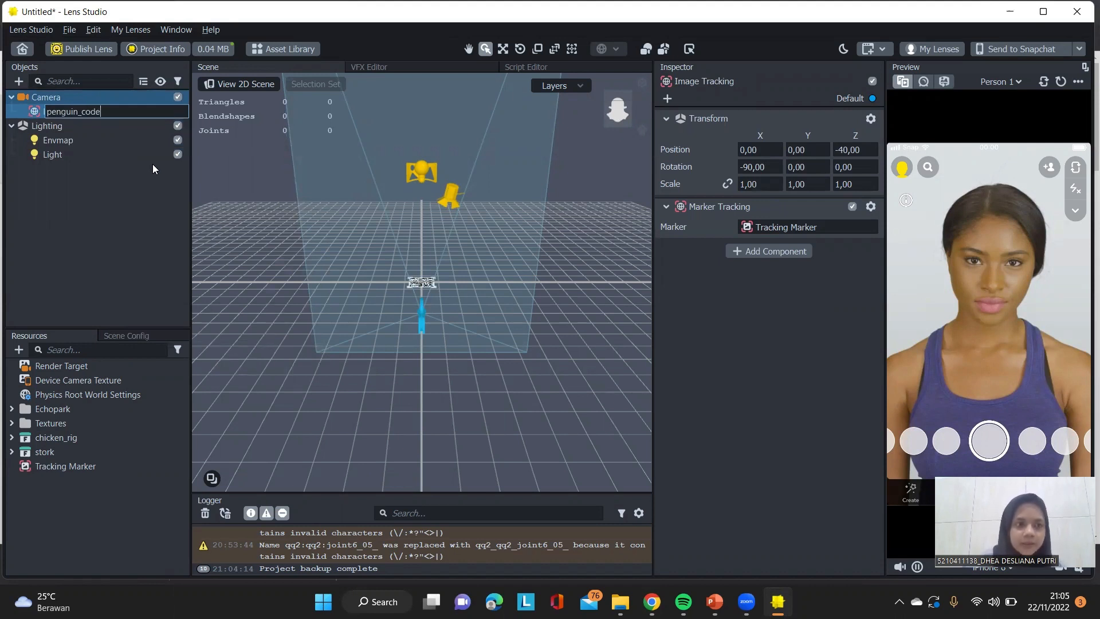
pyautogui.click(102, 245)
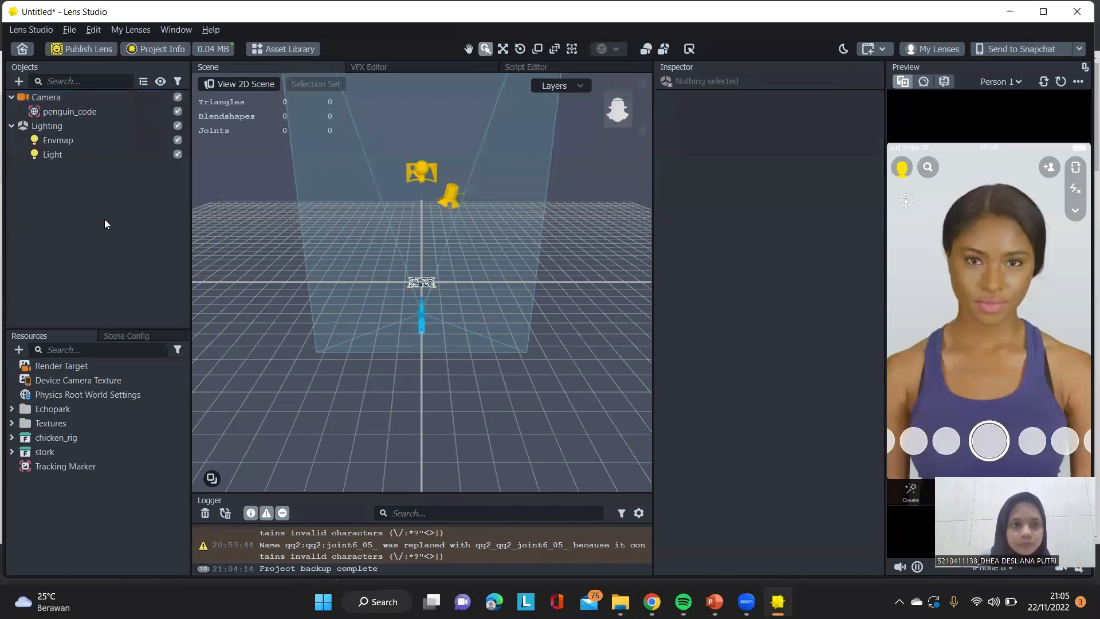
# Import the penguin 3D model file from the responsi tarp folder into the project resources.
pyautogui.click(19, 349)
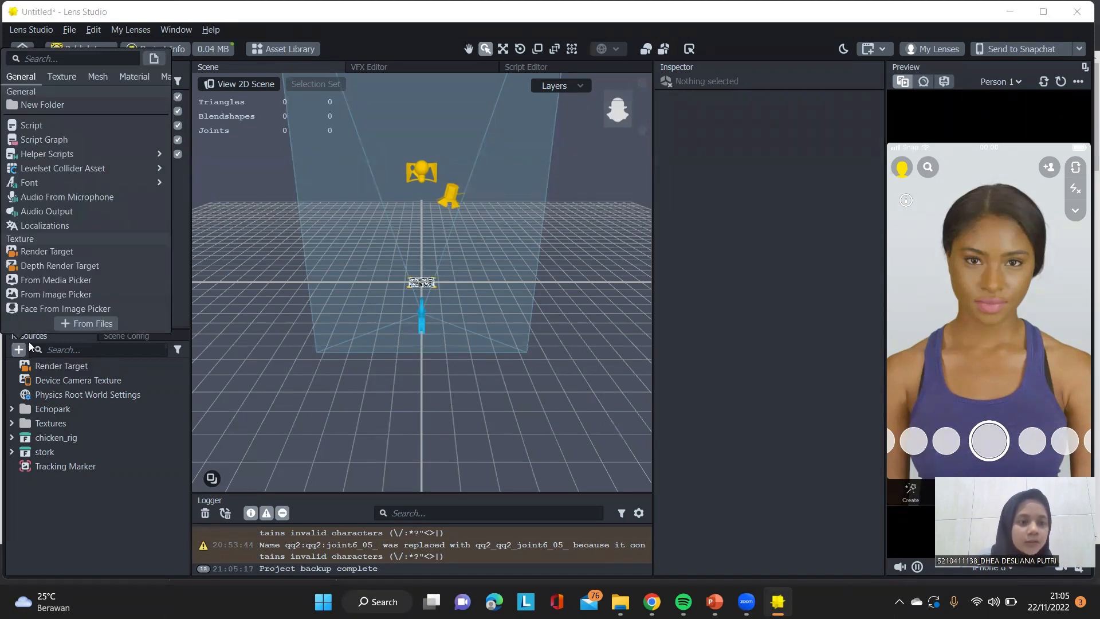
pyautogui.click(65, 324)
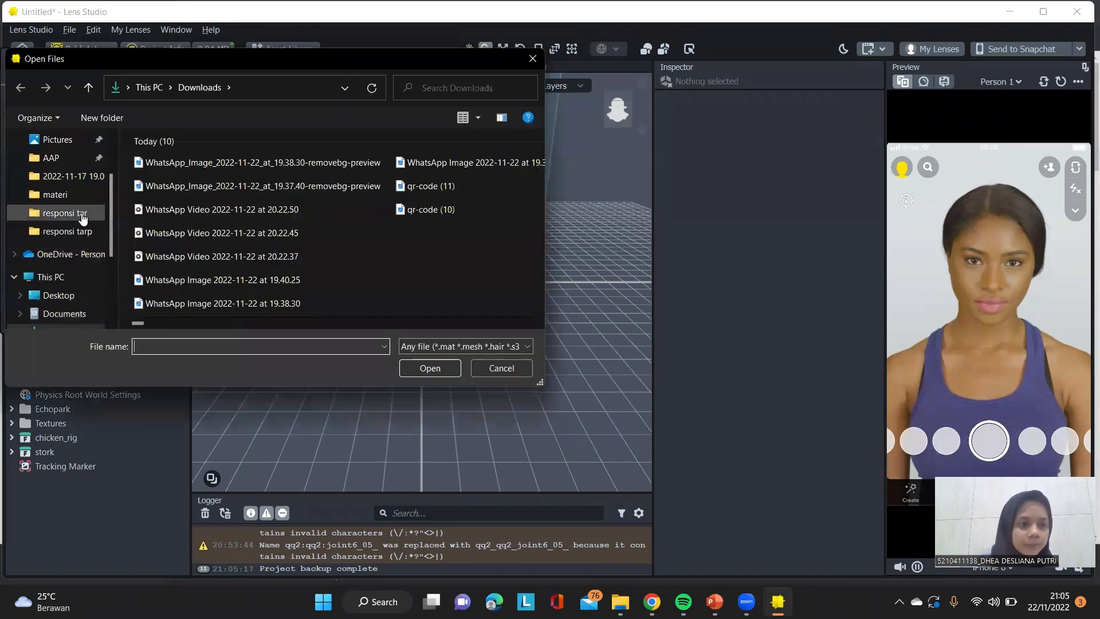
pyautogui.click(78, 231)
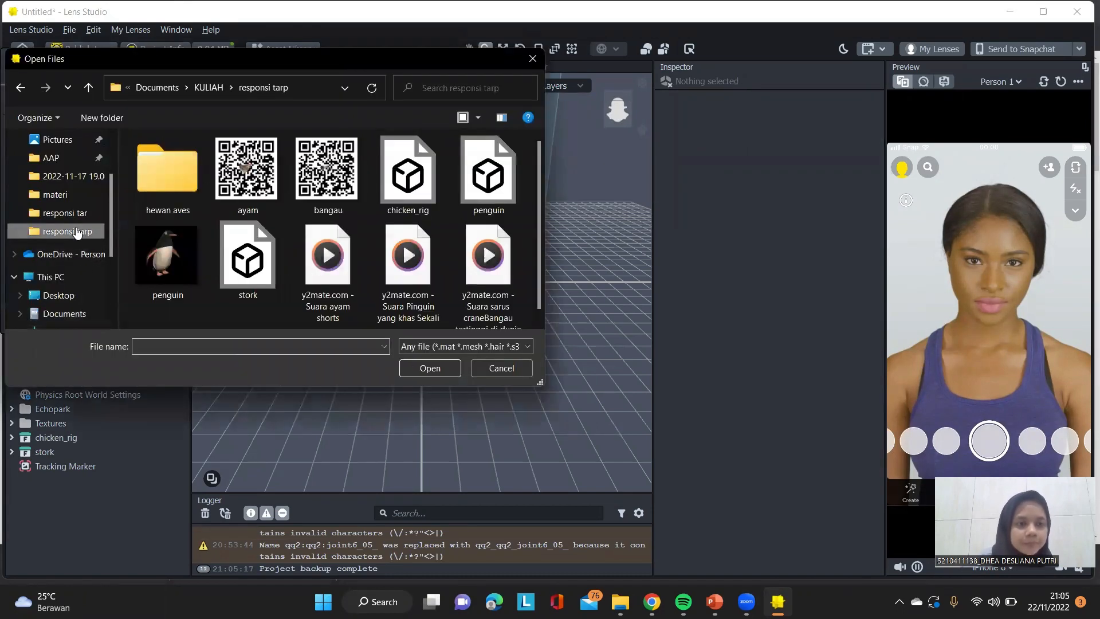
pyautogui.click(465, 176)
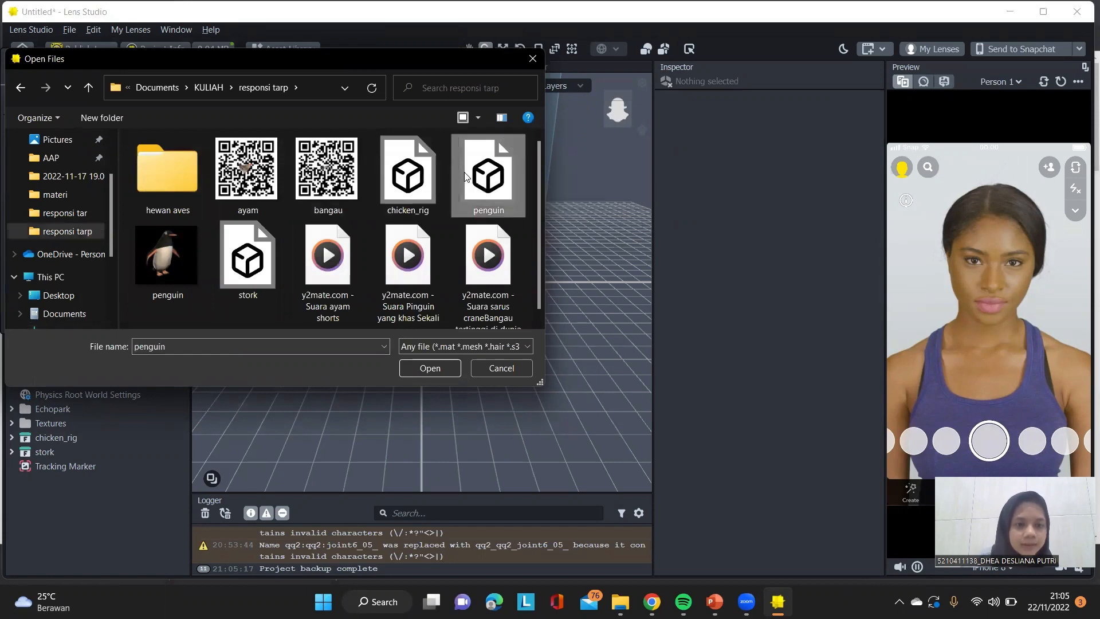
pyautogui.click(433, 369)
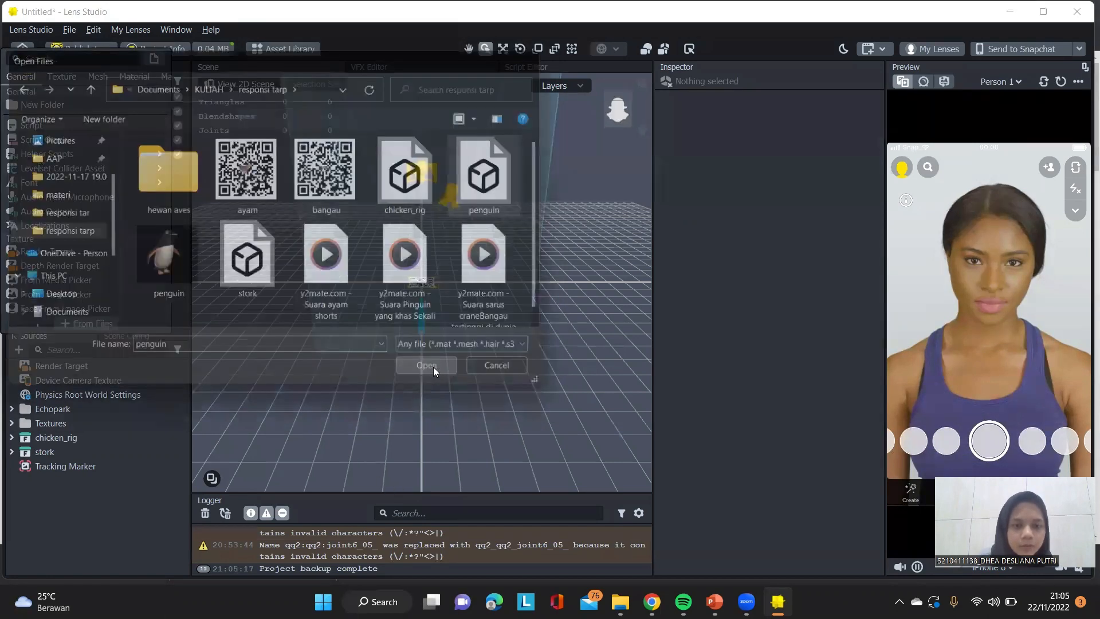
pyautogui.click(607, 384)
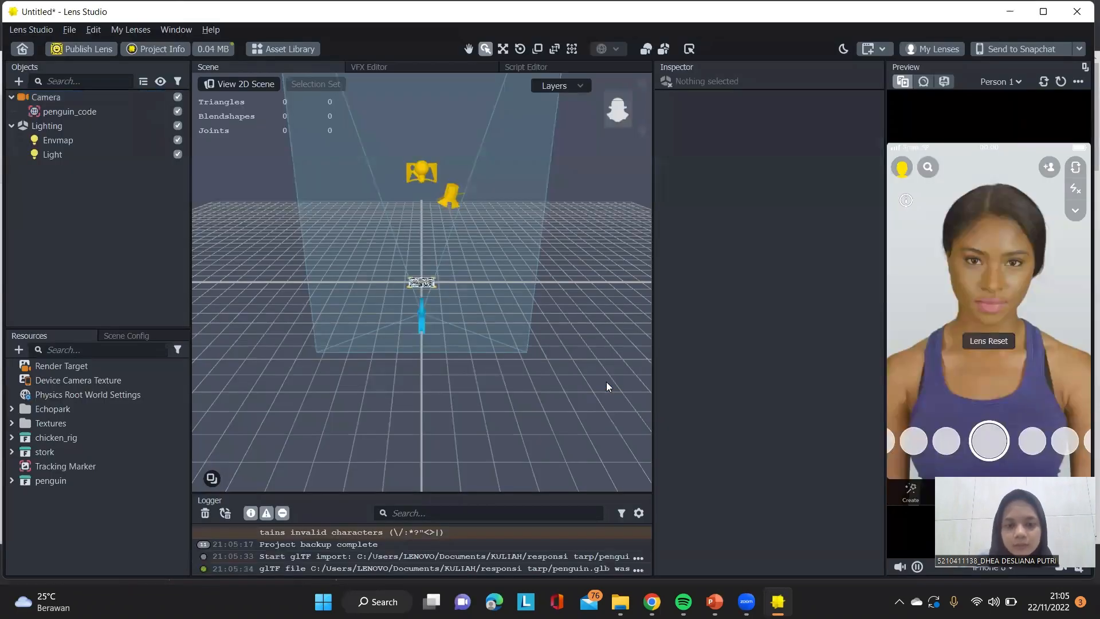
# Expand the imported penguin resource and place its penguin prefab in the scene as a child of penguin_code.
pyautogui.click(11, 486)
pyautogui.click(11, 481)
pyautogui.click(63, 523)
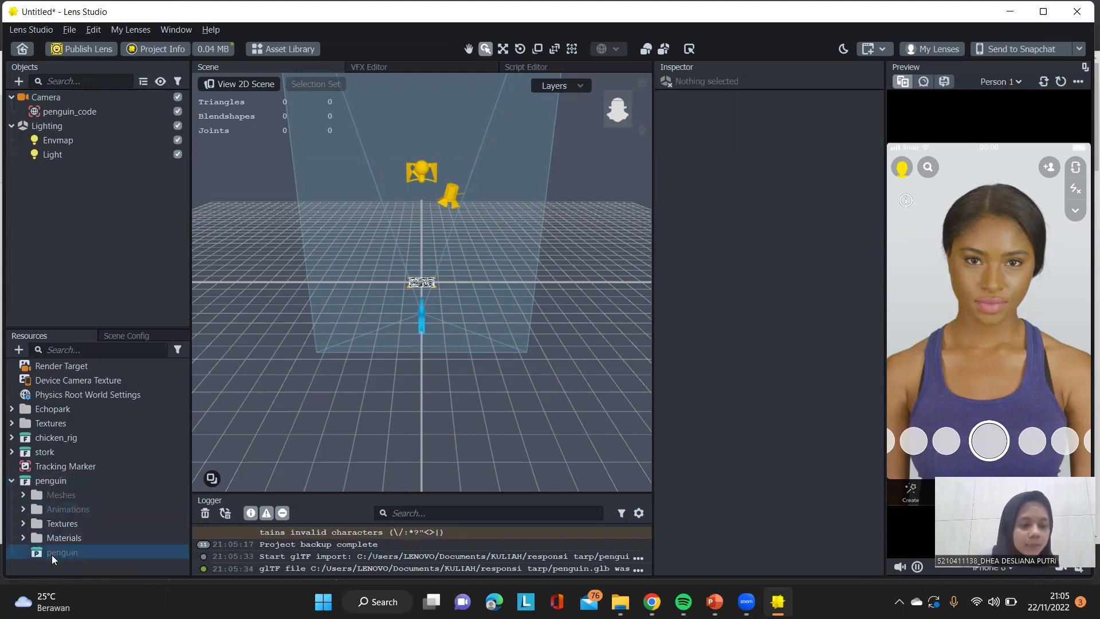
pyautogui.moveTo(53, 553); pyautogui.dragTo(82, 112)
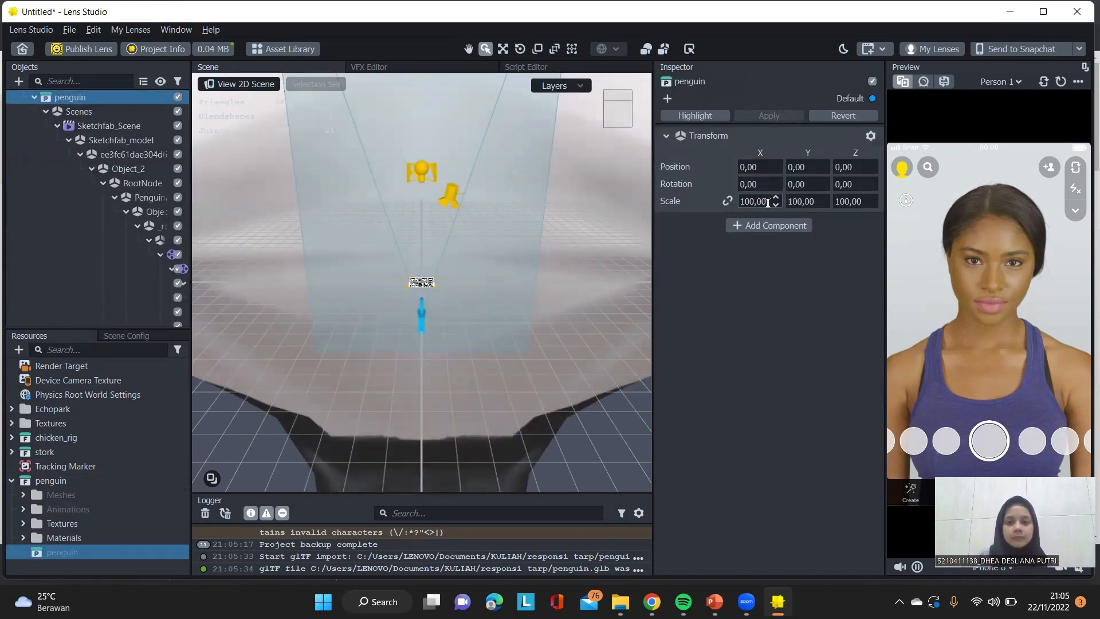
# Set the penguin object's scale to 5,00 on the X, Y and Z axes.
pyautogui.click(768, 203)
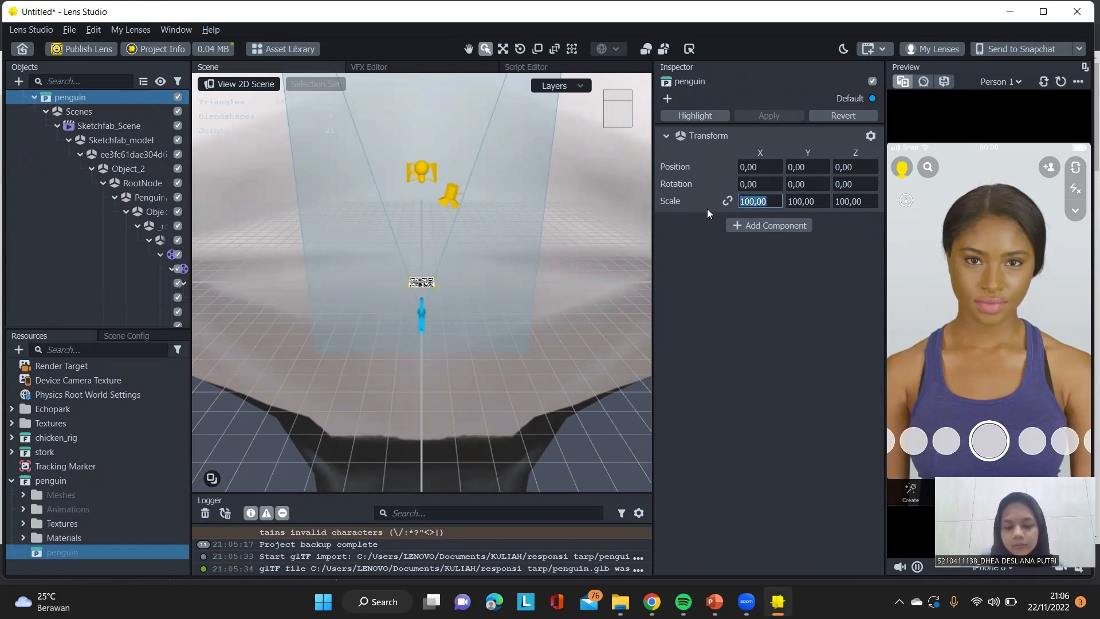
pyautogui.write('5,00')
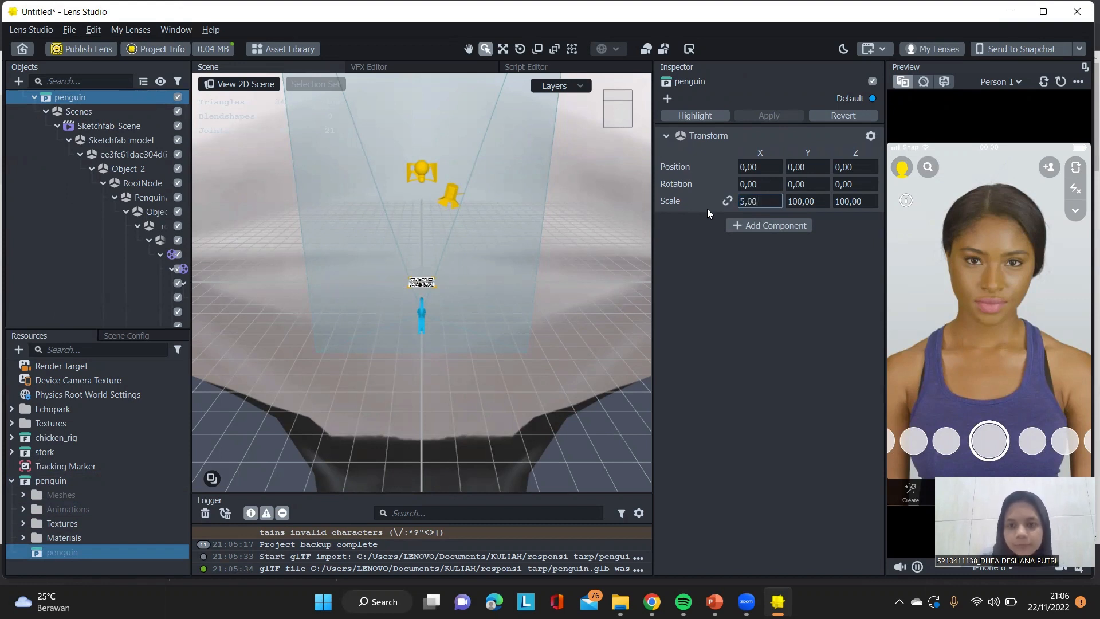
pyautogui.click(816, 200)
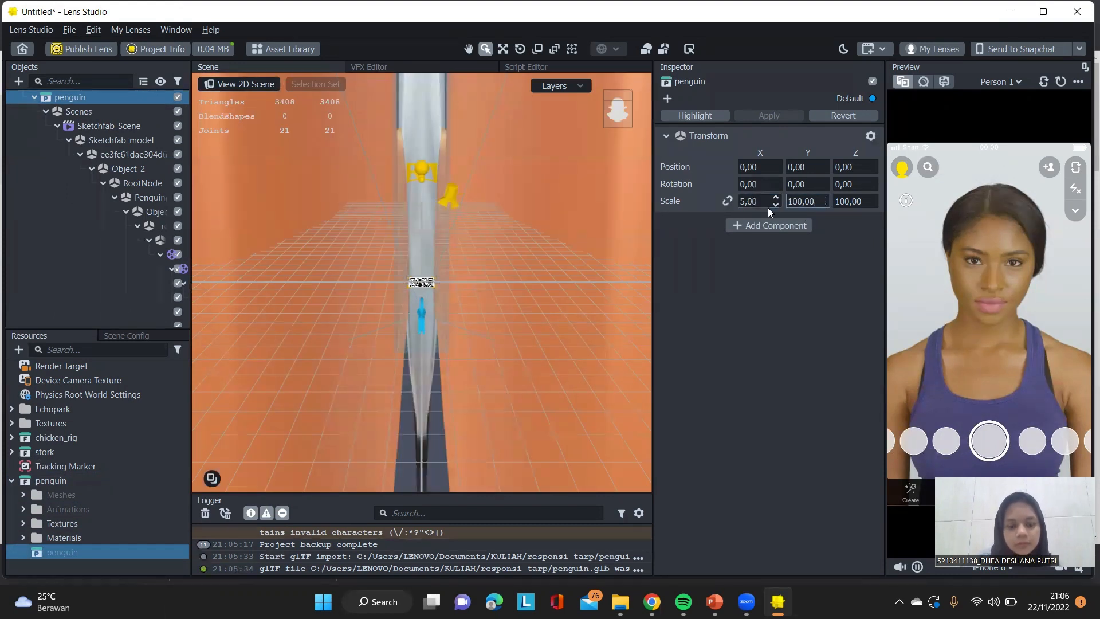
pyautogui.write('50')
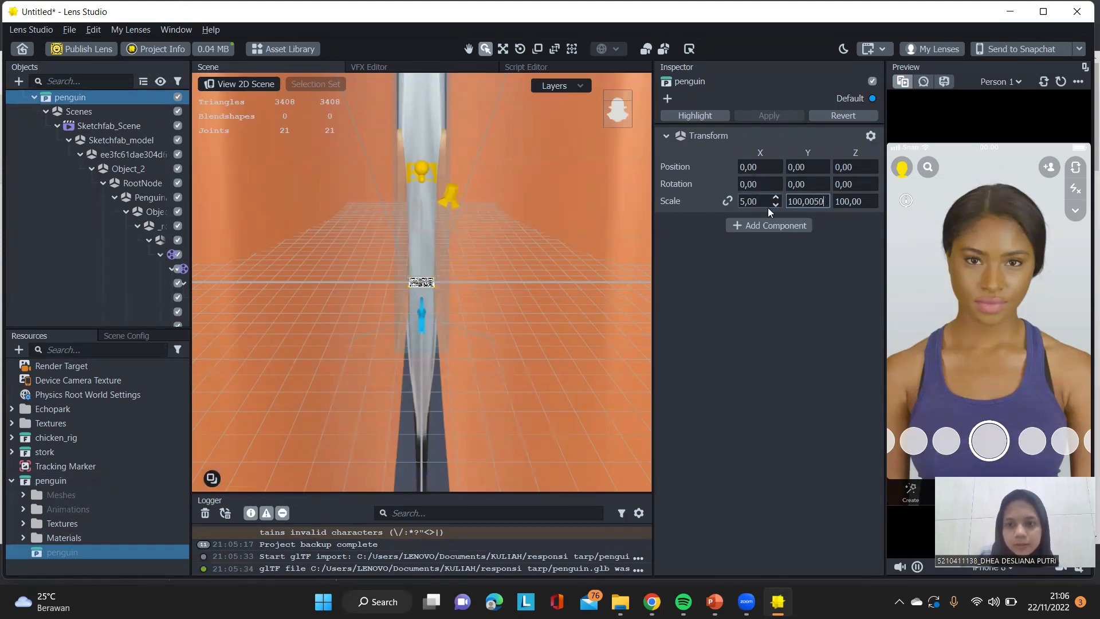
pyautogui.press('BackSpace')
pyautogui.press('BackSpace')
pyautogui.press('BackSpace')
pyautogui.press('BackSpace')
pyautogui.press('BackSpace')
pyautogui.press('BackSpace')
pyautogui.press('BackSpace')
pyautogui.write('5')
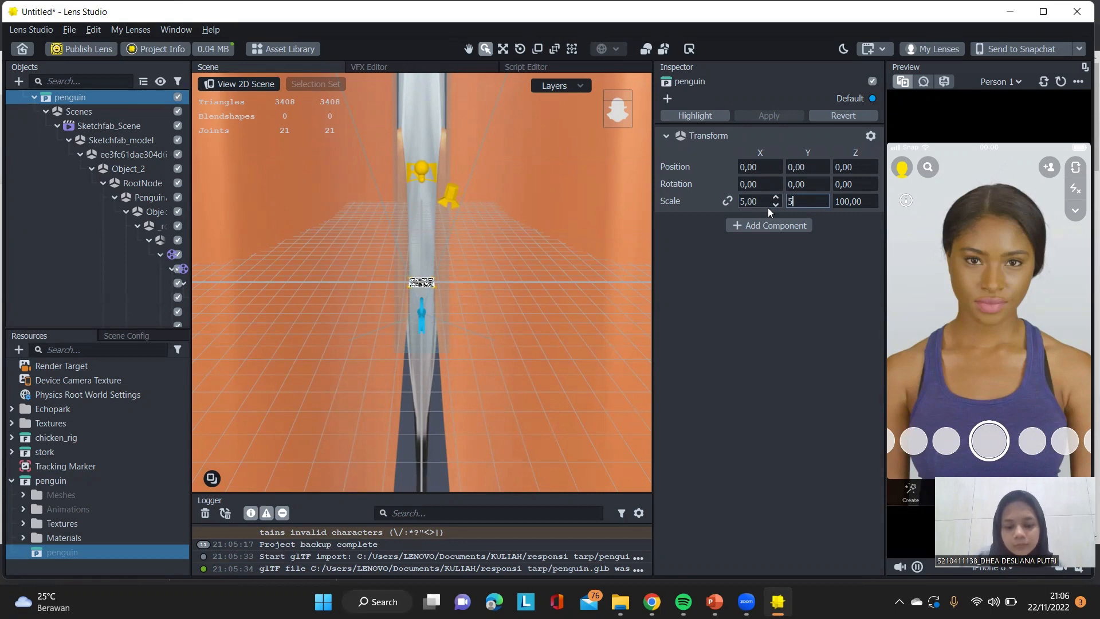
pyautogui.write(',00')
pyautogui.press('Return')
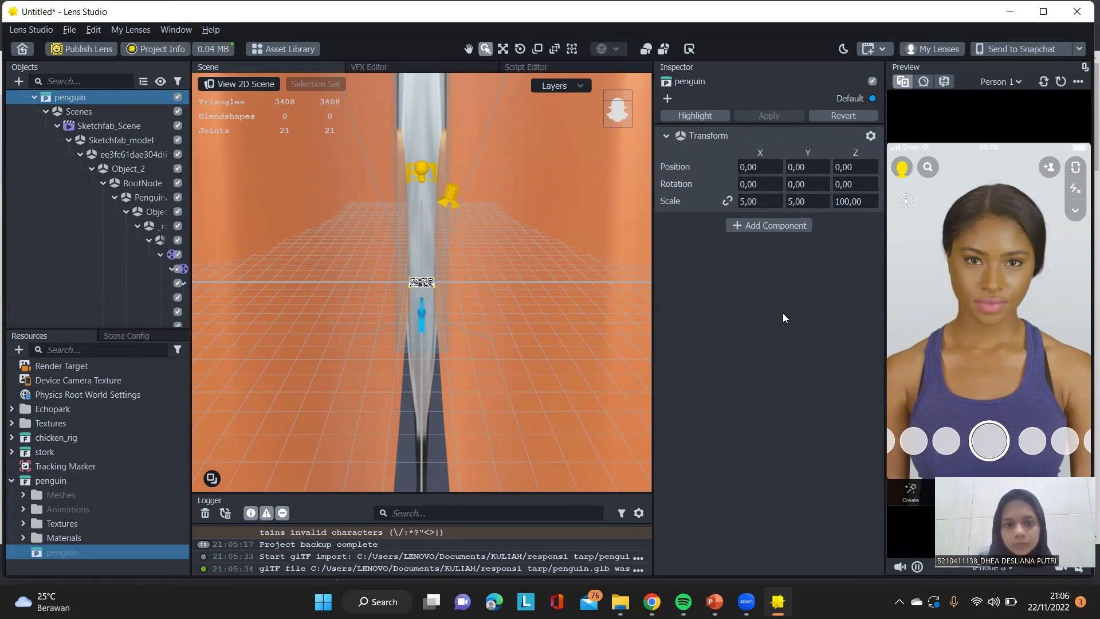
pyautogui.click(864, 201)
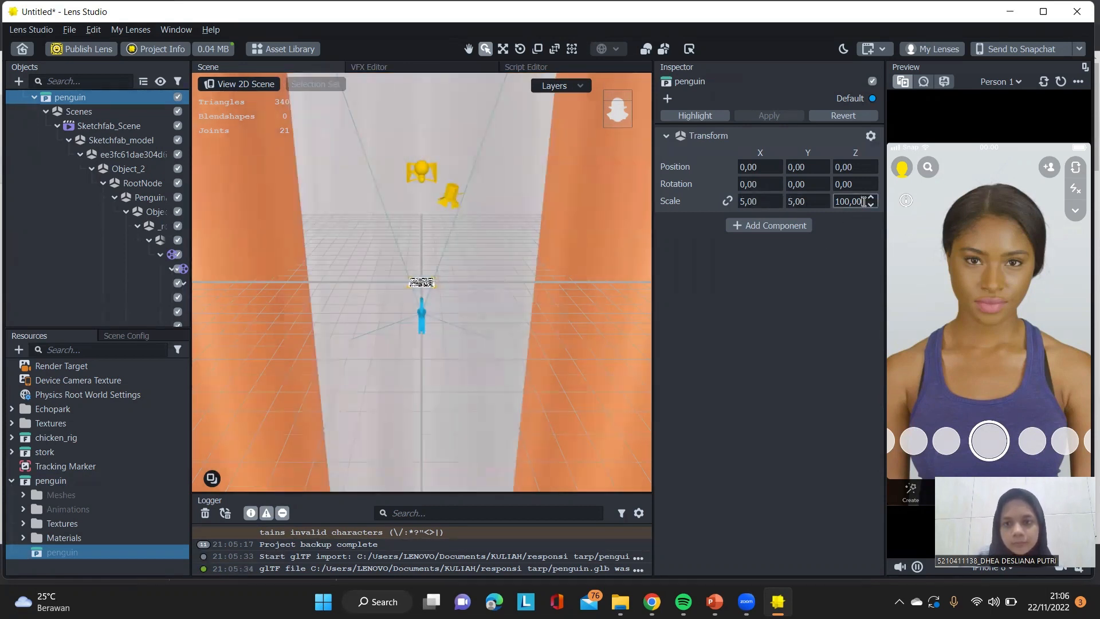
pyautogui.press('BackSpace')
pyautogui.press('BackSpace')
pyautogui.press('BackSpace')
pyautogui.press('BackSpace')
pyautogui.press('BackSpace')
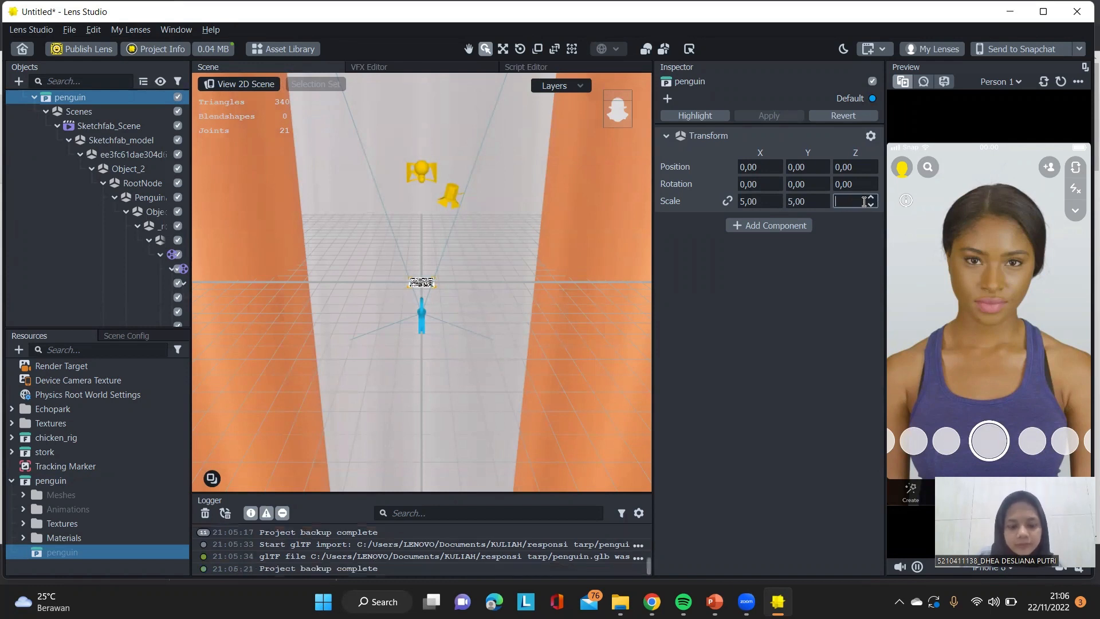
pyautogui.write('5,00')
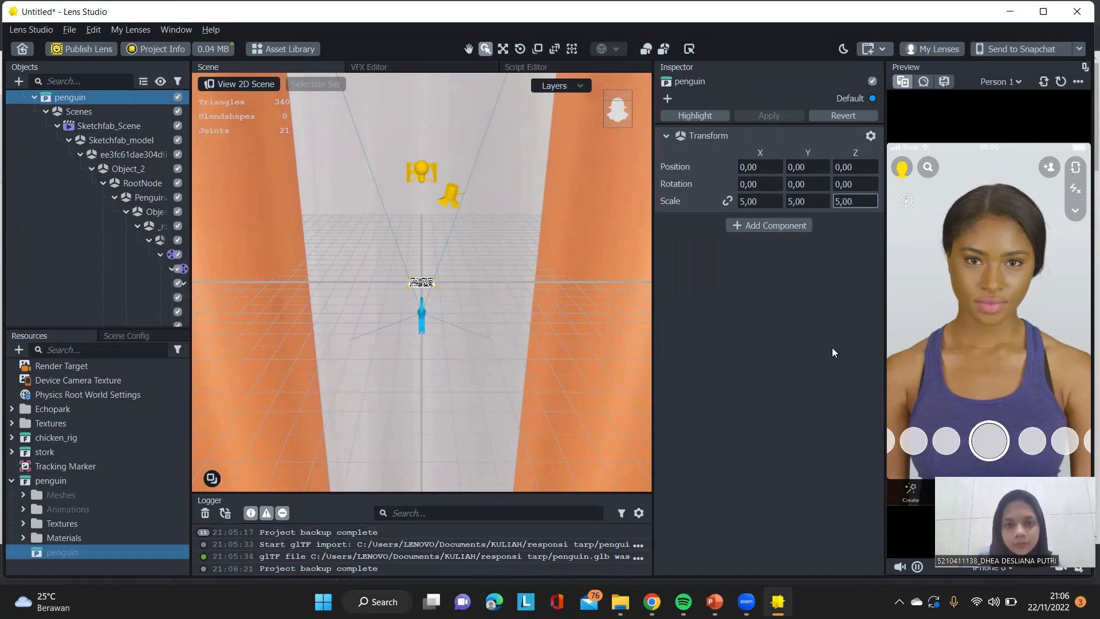
pyautogui.press('Return')
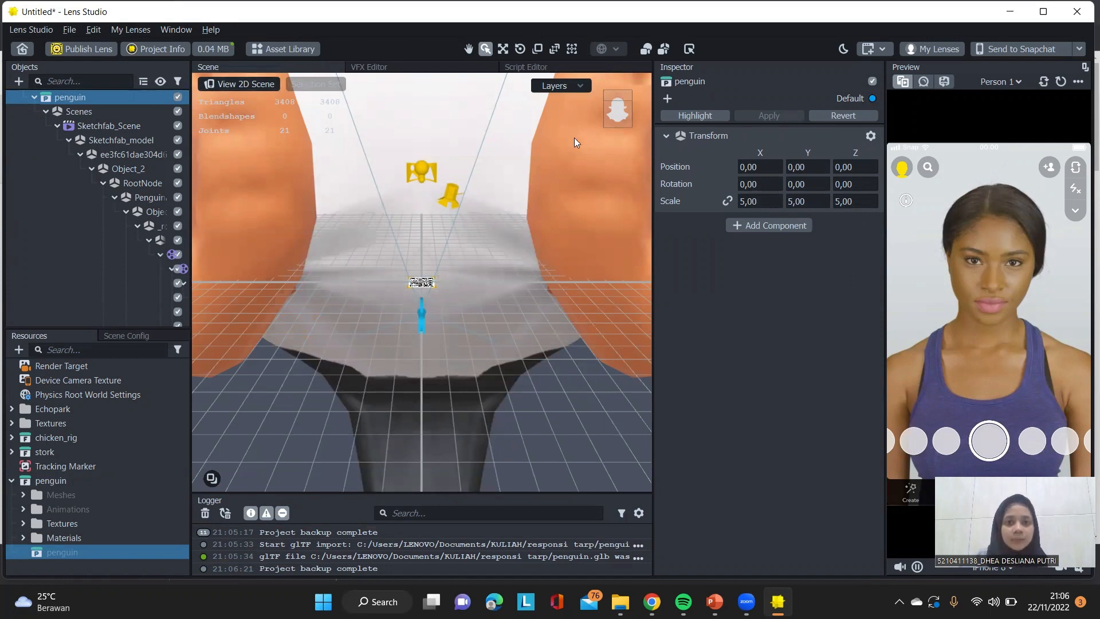
# Shrink the penguin to a scale of about 0,22 on X and Y and 0,05 on Z, shift it to about -5,35 on X, and collapse its hierarchy.
pyautogui.doubleClick(62, 99)
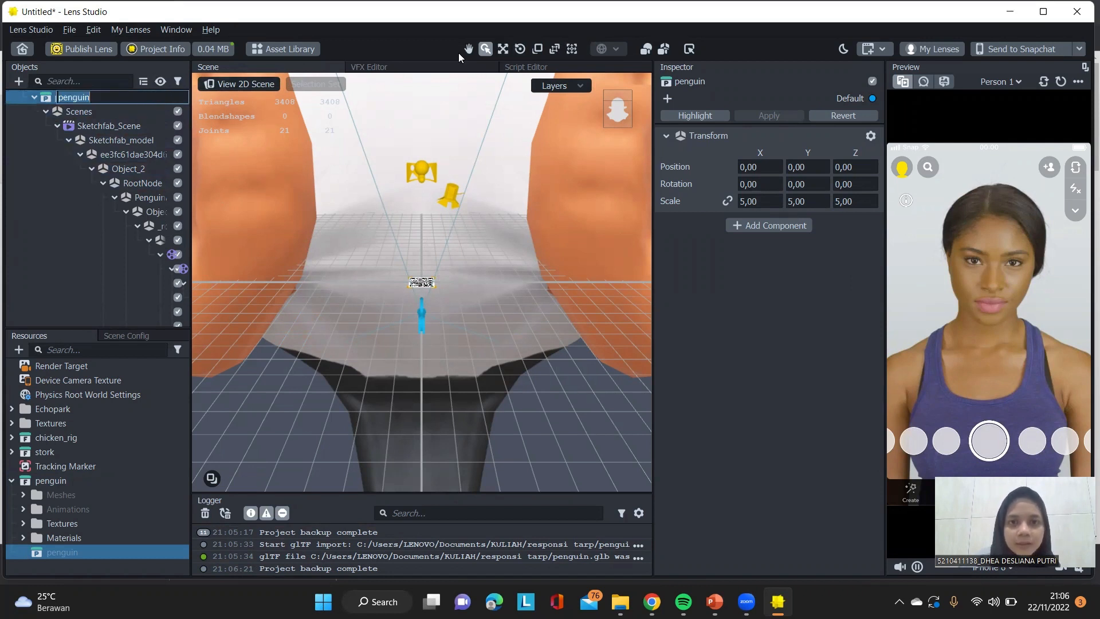
pyautogui.click(571, 49)
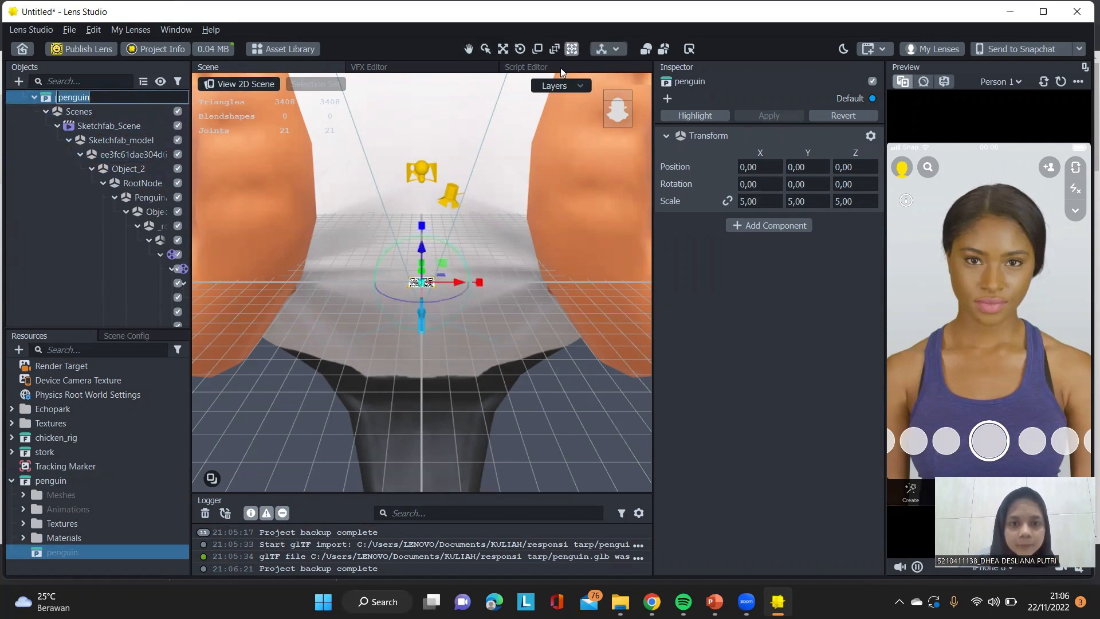
pyautogui.moveTo(421, 226); pyautogui.dragTo(418, 293)
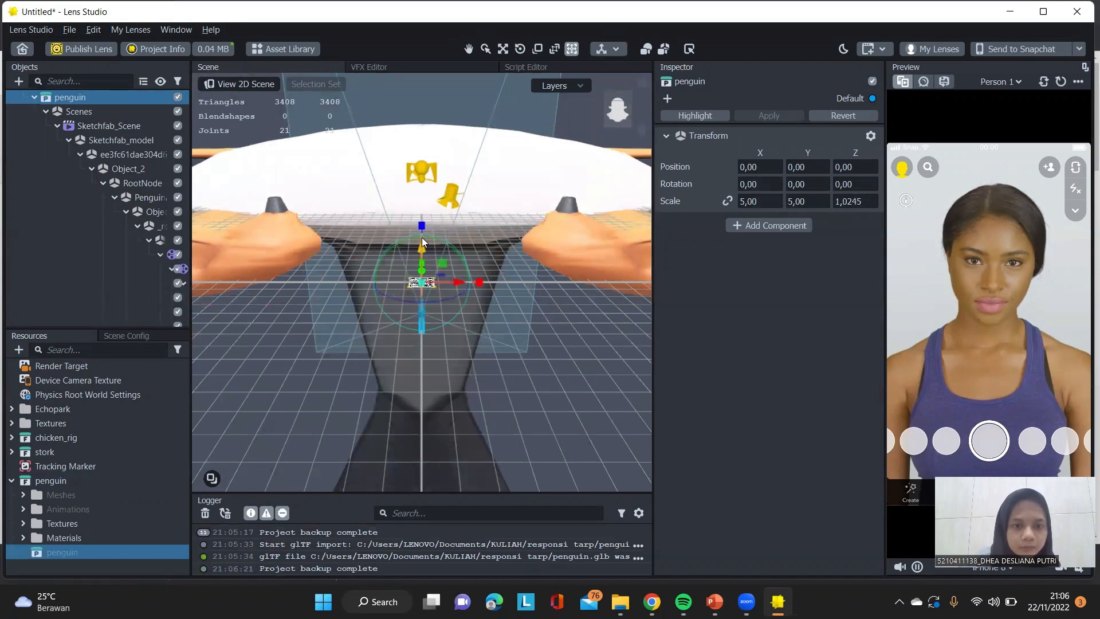
pyautogui.moveTo(421, 227)
pyautogui.mouseDown()
pyautogui.moveTo(422, 341)
pyautogui.moveTo(421, 227)
pyautogui.mouseUp()
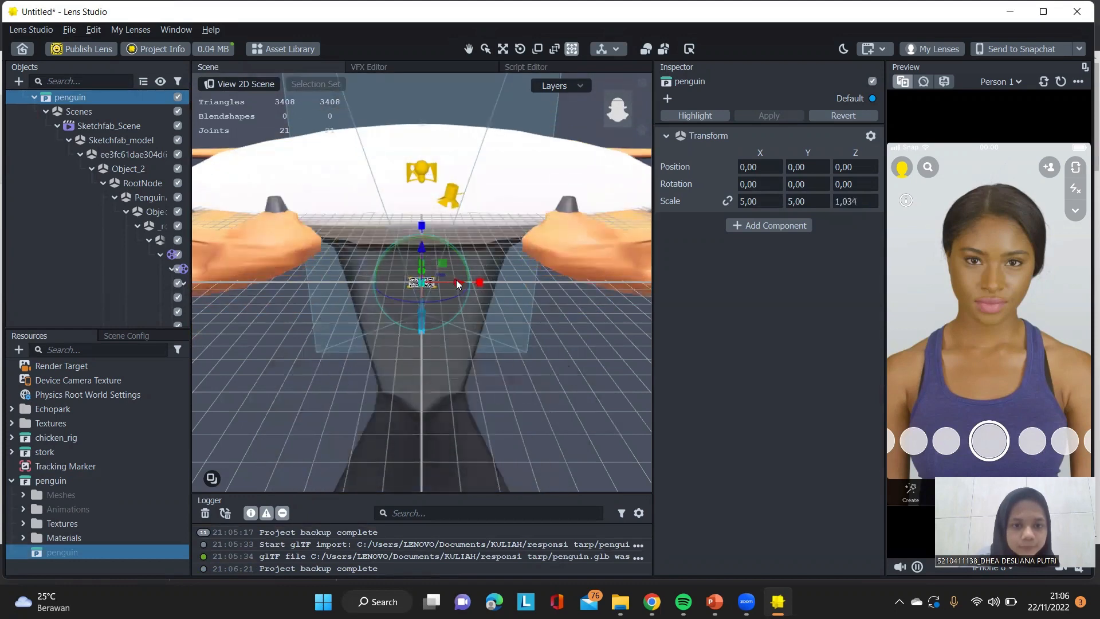
pyautogui.moveTo(456, 284); pyautogui.dragTo(411, 252)
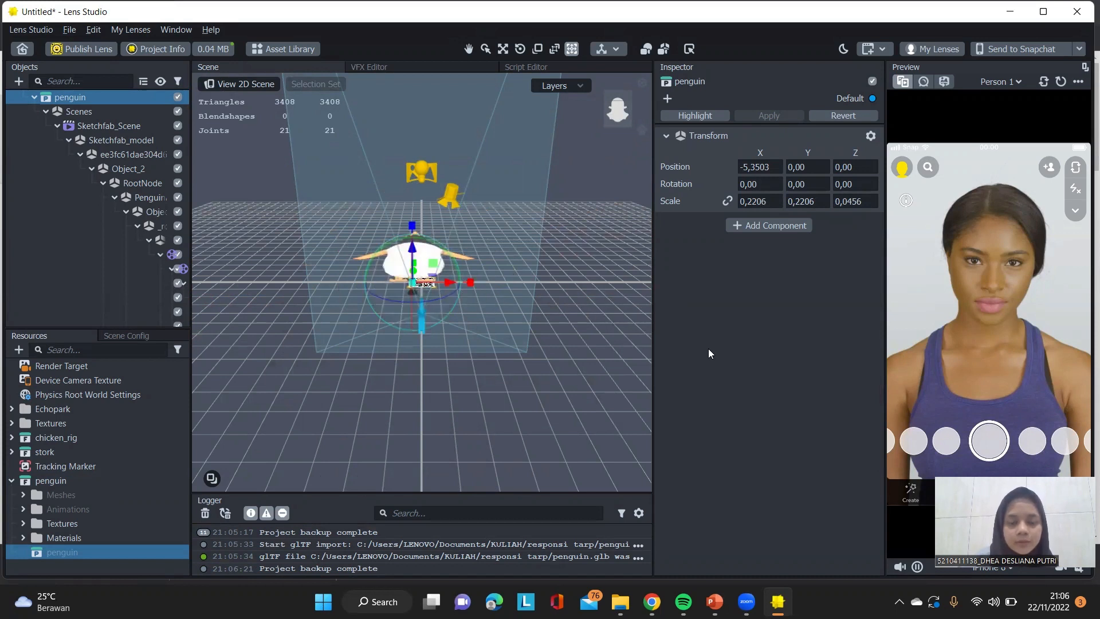
pyautogui.click(36, 97)
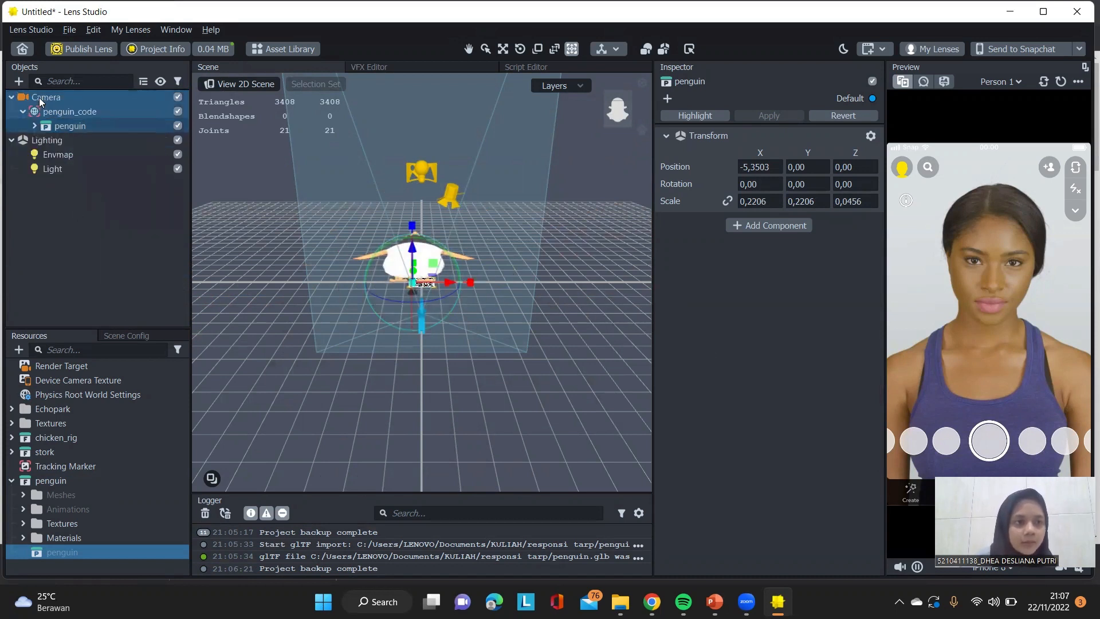
# Add a Behavior helper script object at the root of the scene.
pyautogui.click(74, 277)
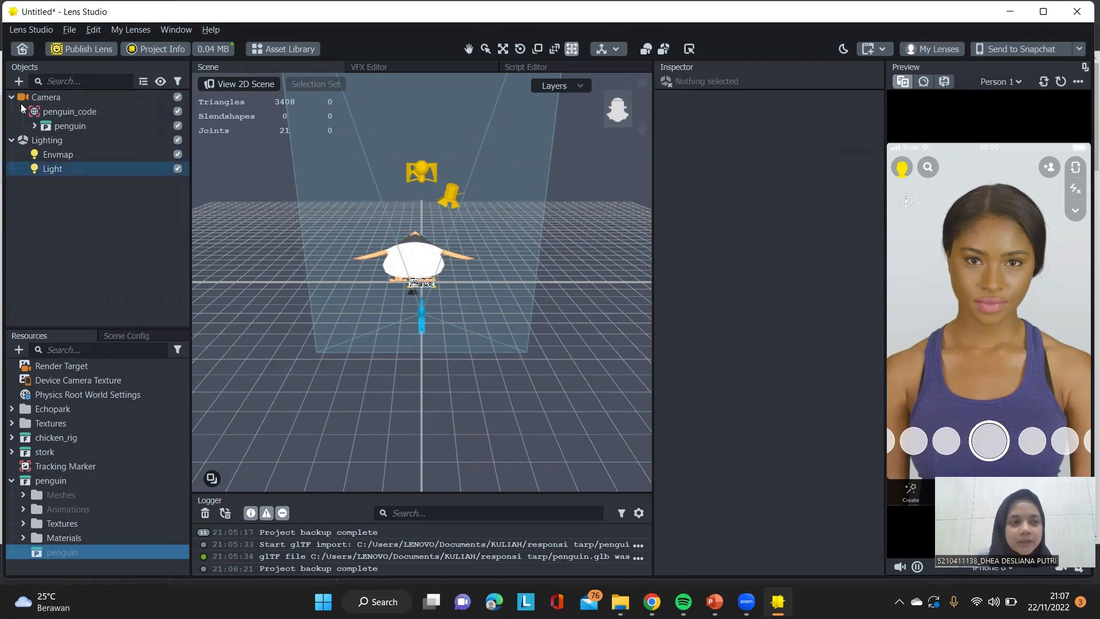
pyautogui.click(19, 81)
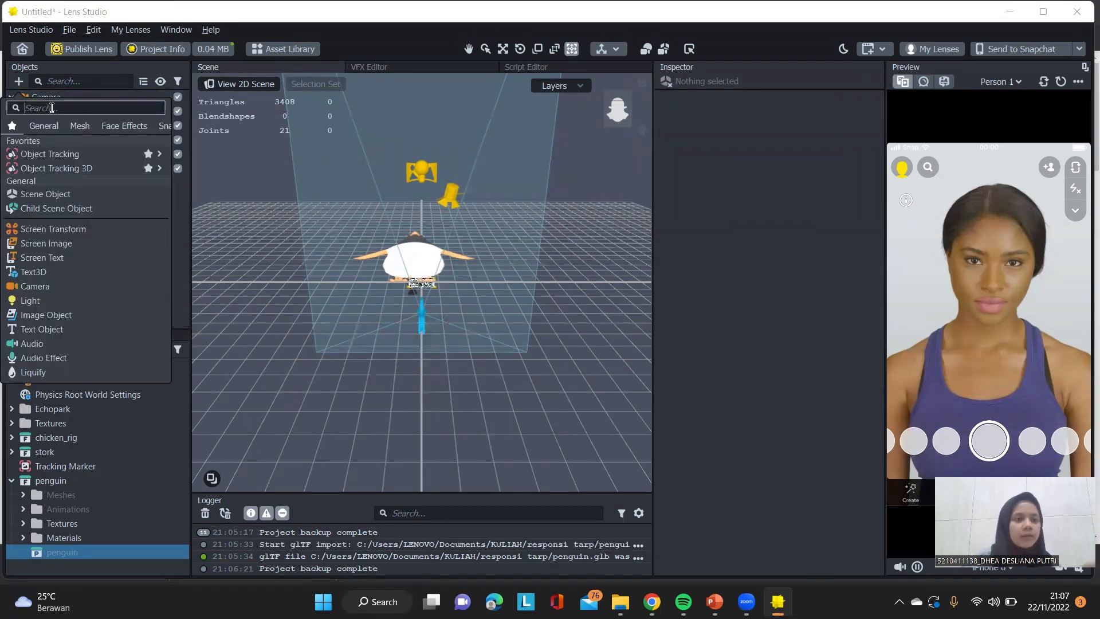
pyautogui.write('be')
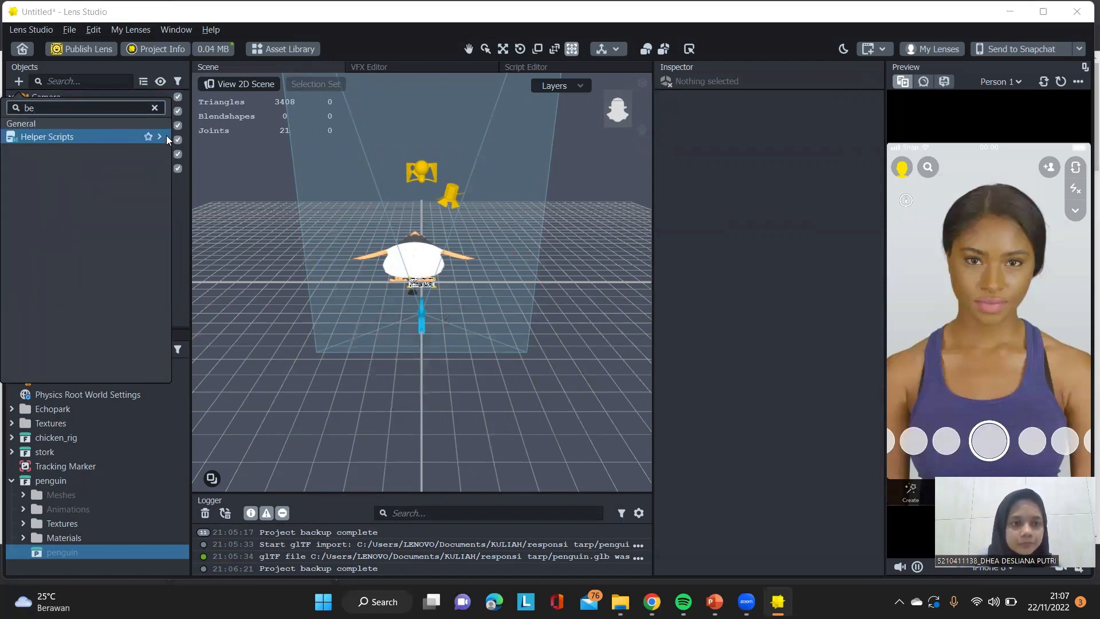
pyautogui.click(183, 140)
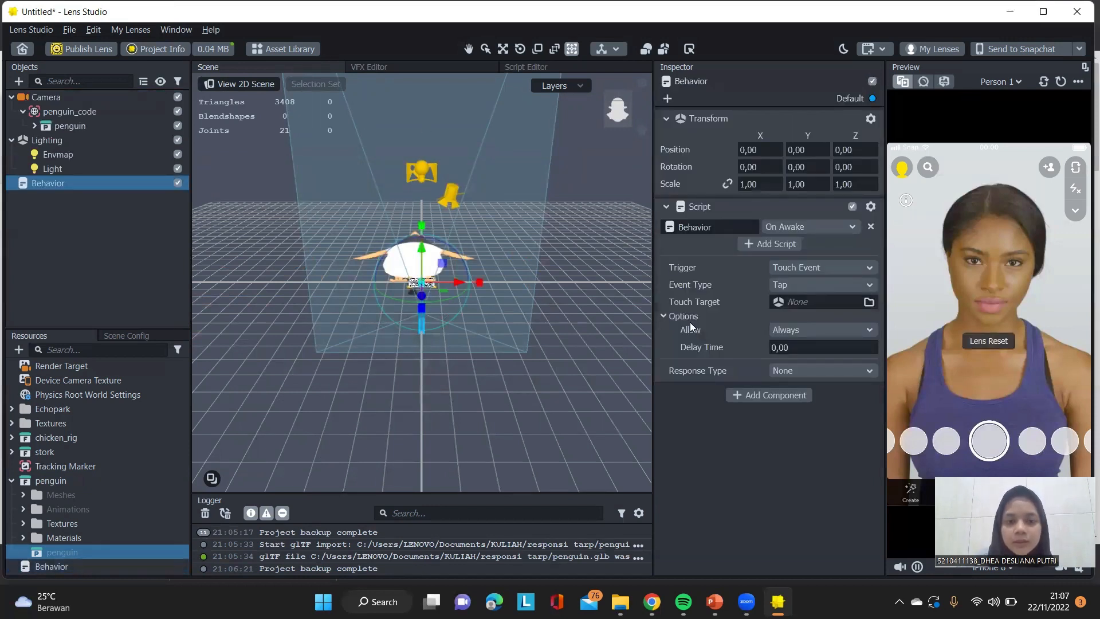
# Add an Audio component to the Behavior object and import "y2mate.com - Suara Pinguin yang khas Sekali" as its audio track.
pyautogui.click(738, 396)
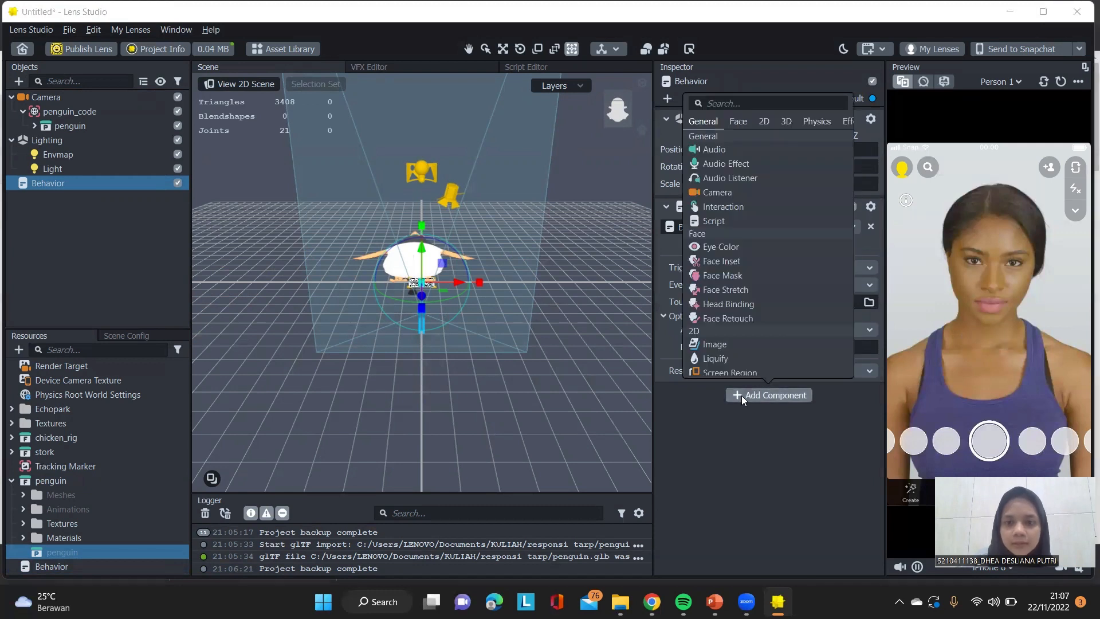
pyautogui.click(697, 149)
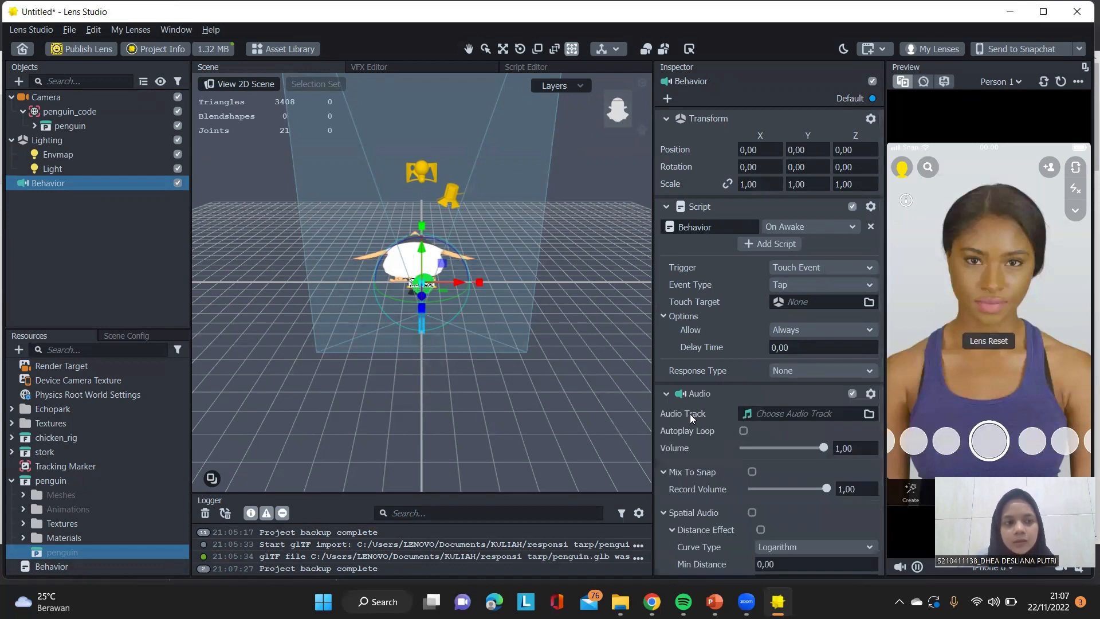
pyautogui.click(773, 415)
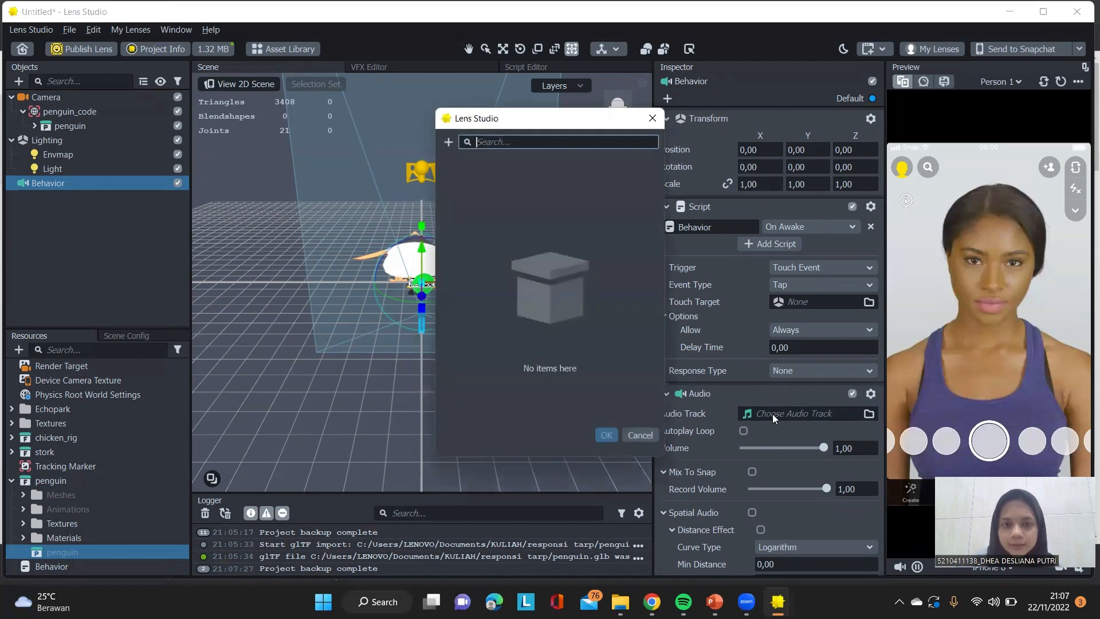
pyautogui.click(448, 142)
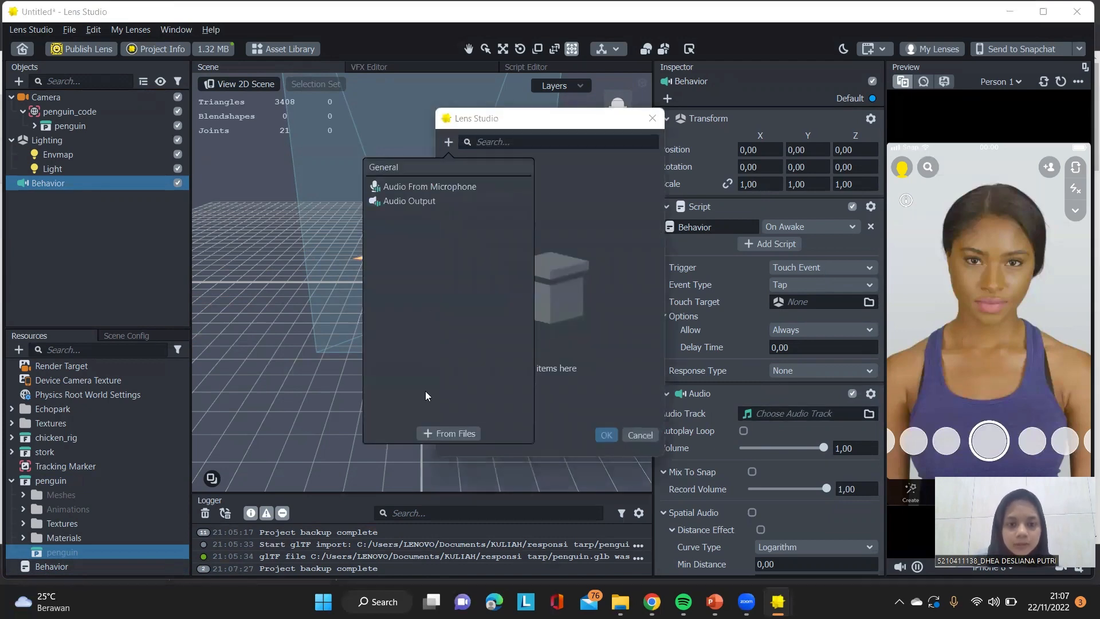
pyautogui.click(437, 434)
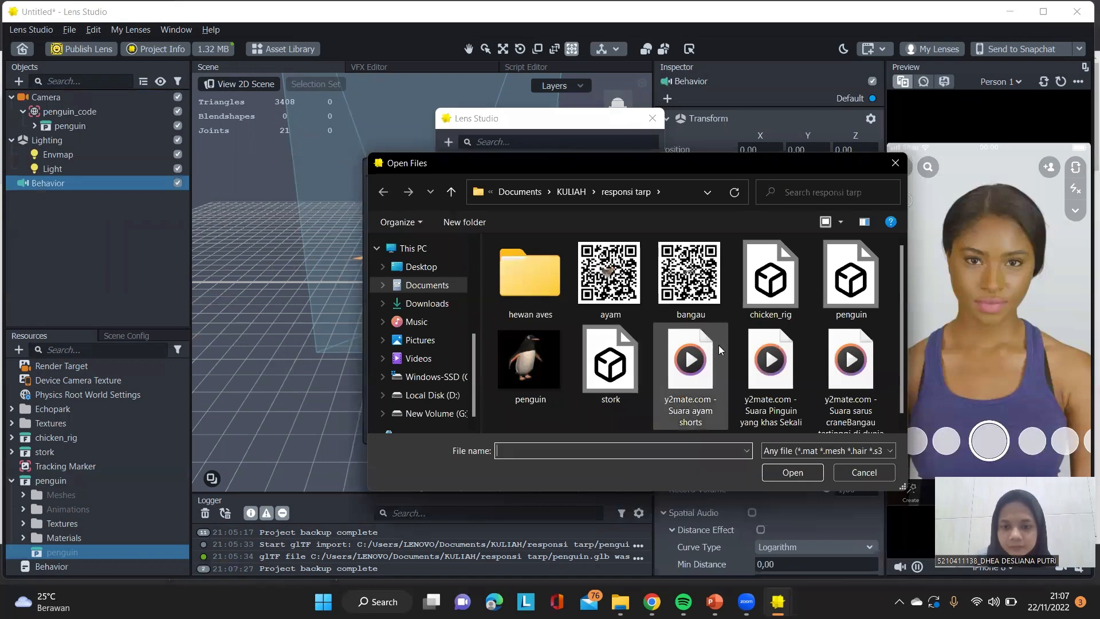
pyautogui.click(771, 369)
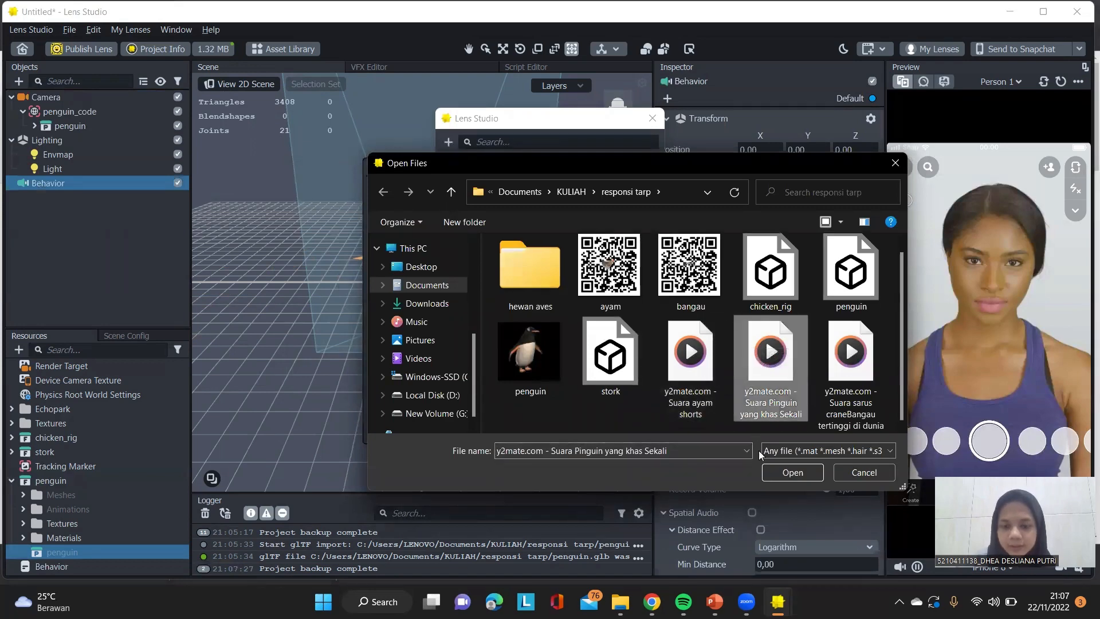
pyautogui.click(774, 477)
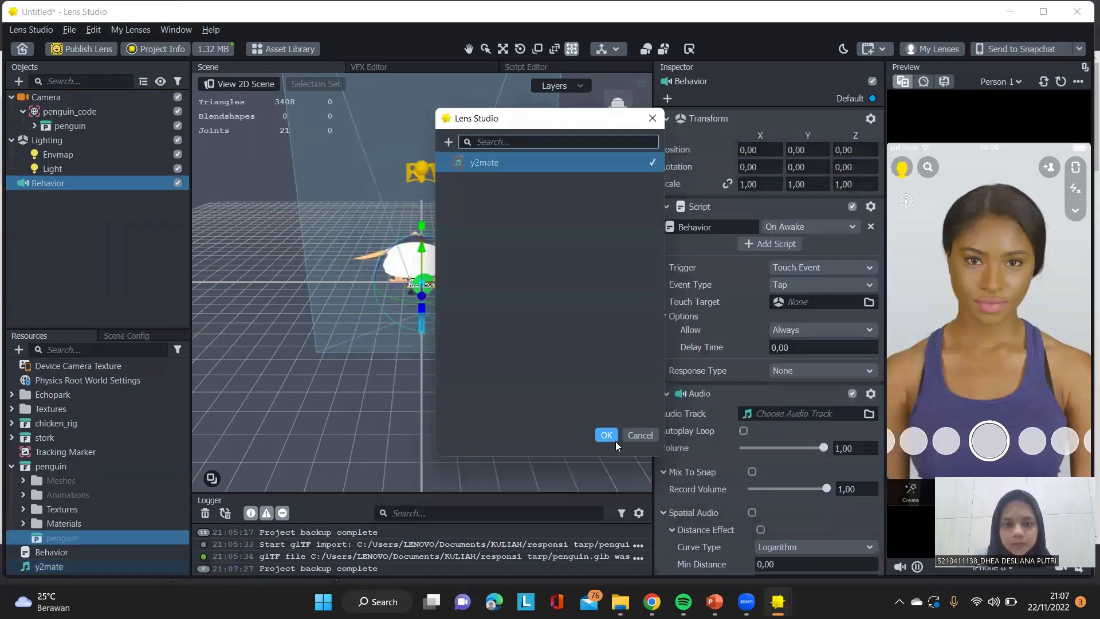
pyautogui.click(607, 435)
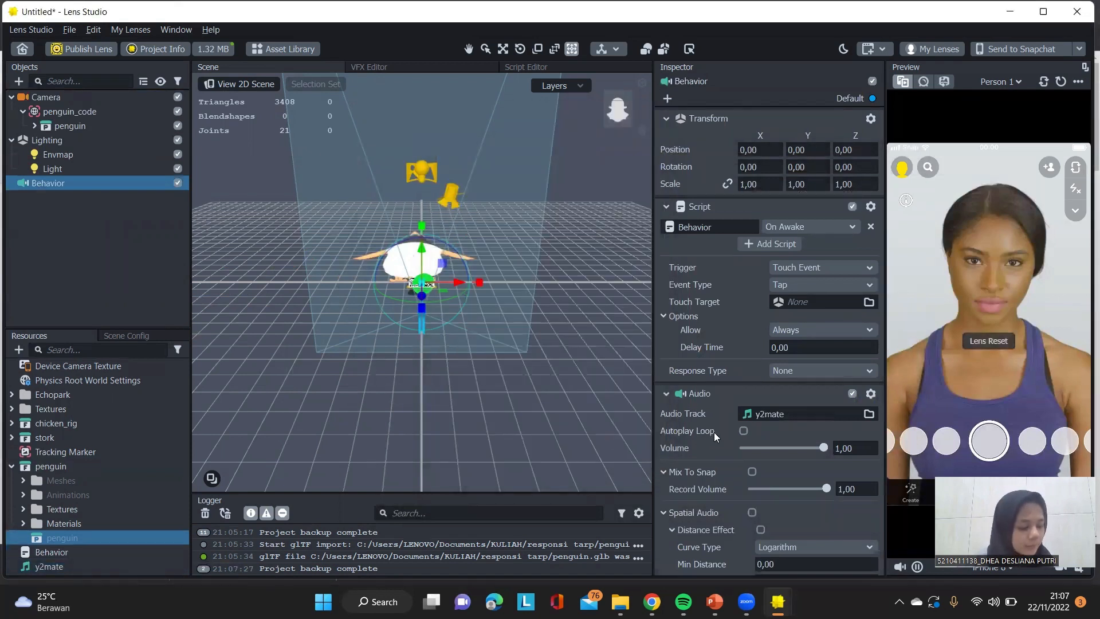
# Enable Autoplay Loop for the audio and make the Behavior object a child of penguin_code.
pyautogui.click(743, 431)
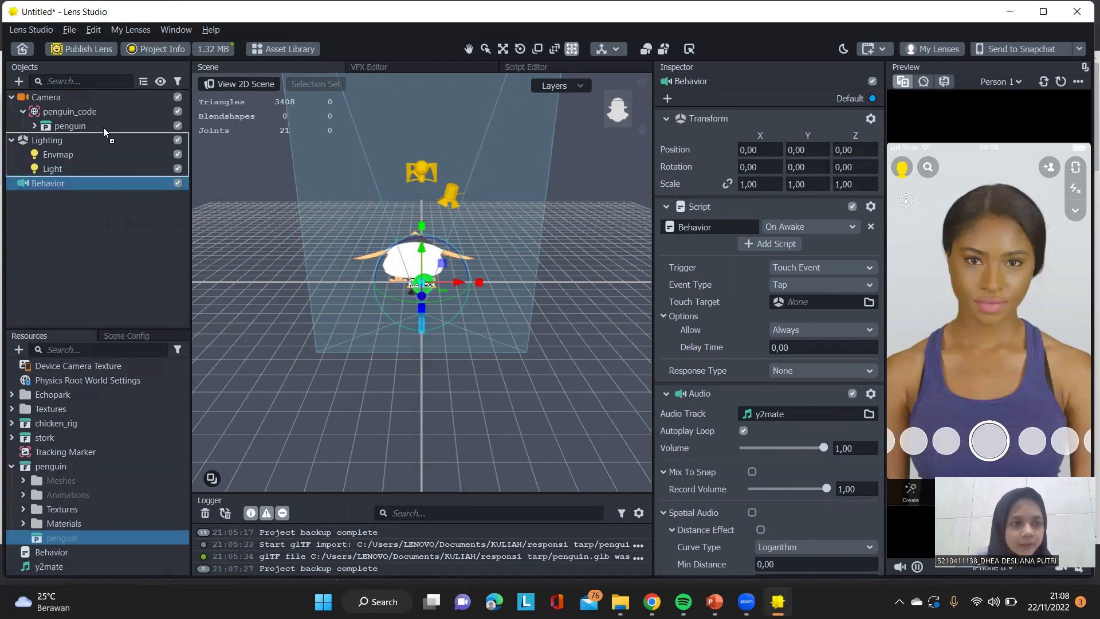
pyautogui.moveTo(104, 111); pyautogui.dragTo(105, 110)
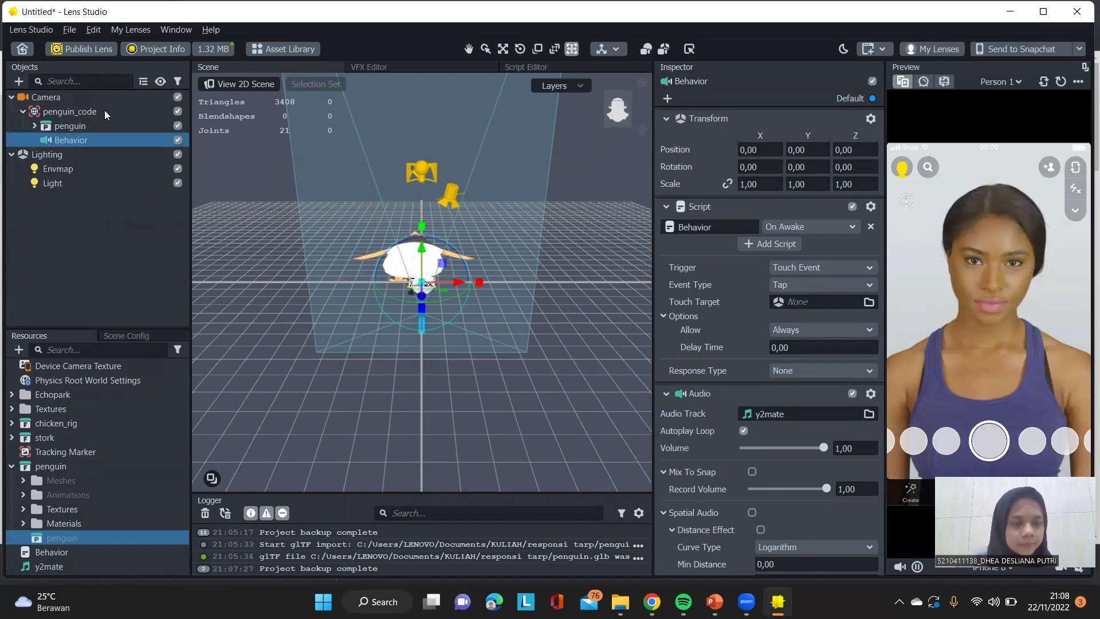
pyautogui.click(94, 268)
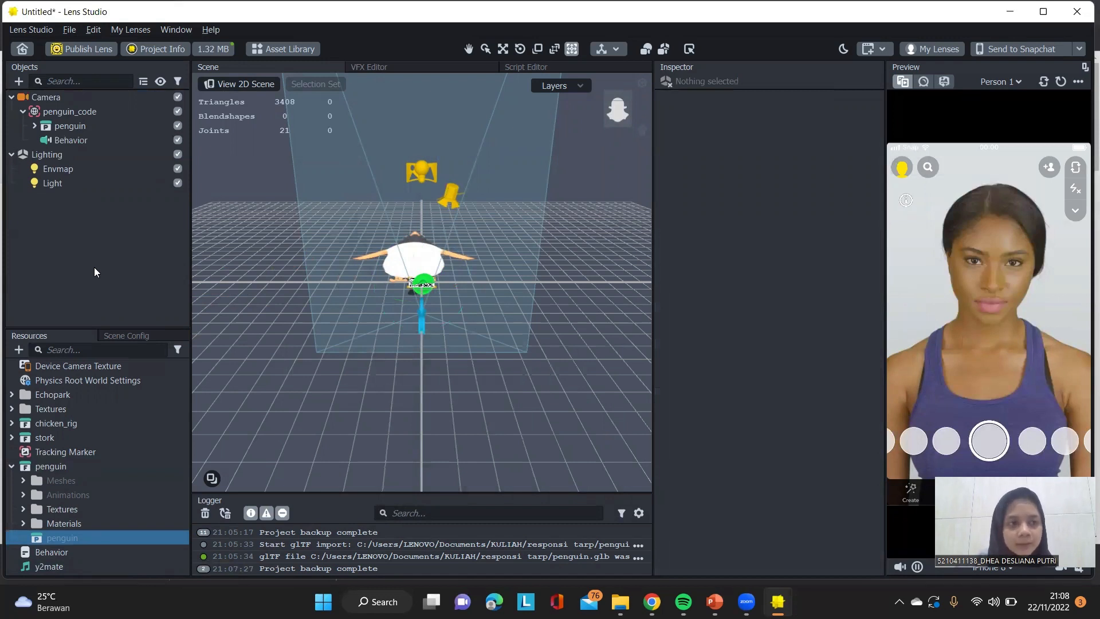
# Add a second camera with an Image Tracking object under it that uses the ayam QR code image as its marker.
pyautogui.click(18, 81)
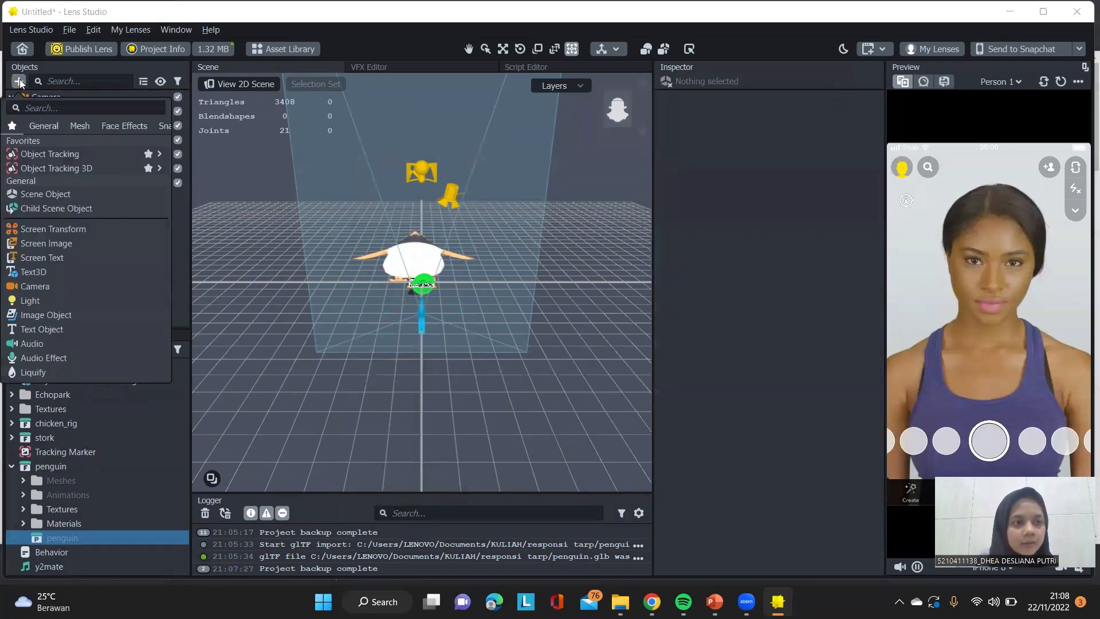
pyautogui.click(36, 287)
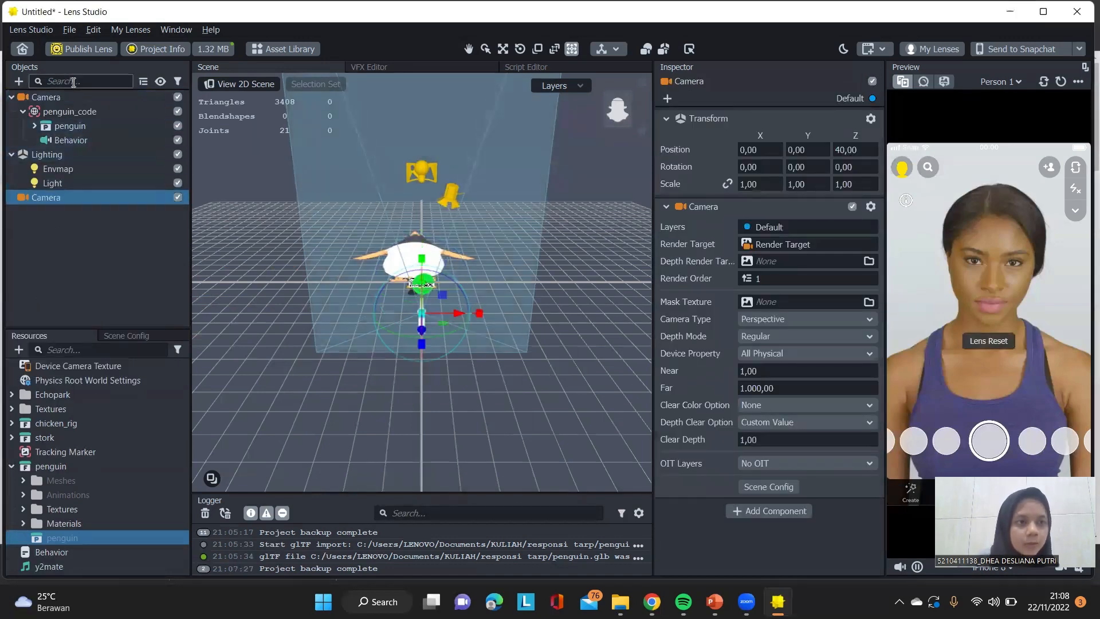
pyautogui.click(24, 80)
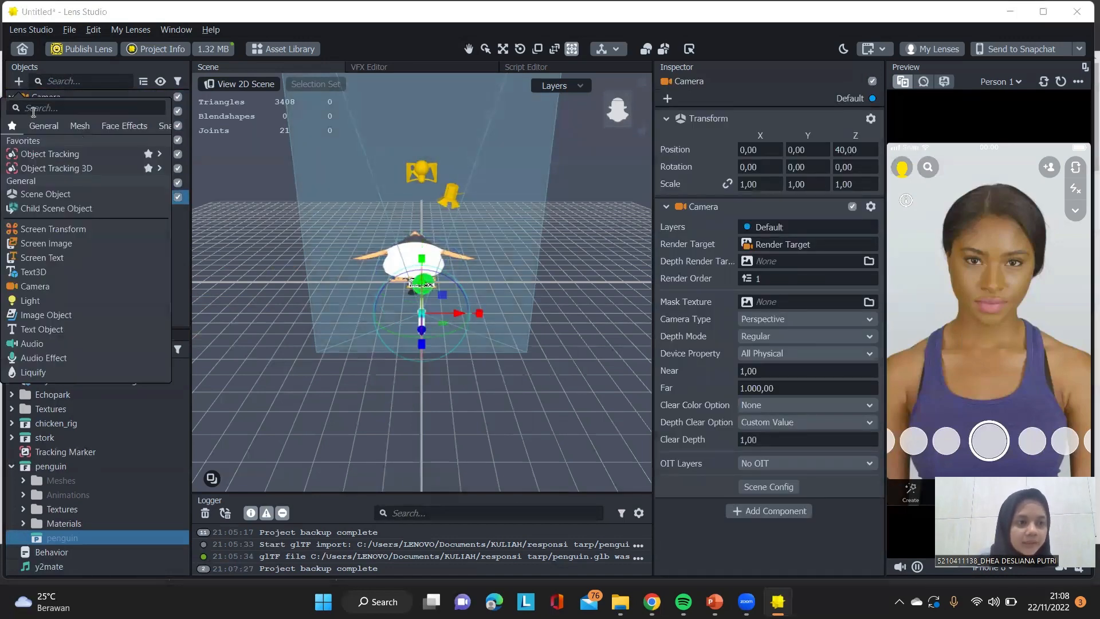
pyautogui.write('im')
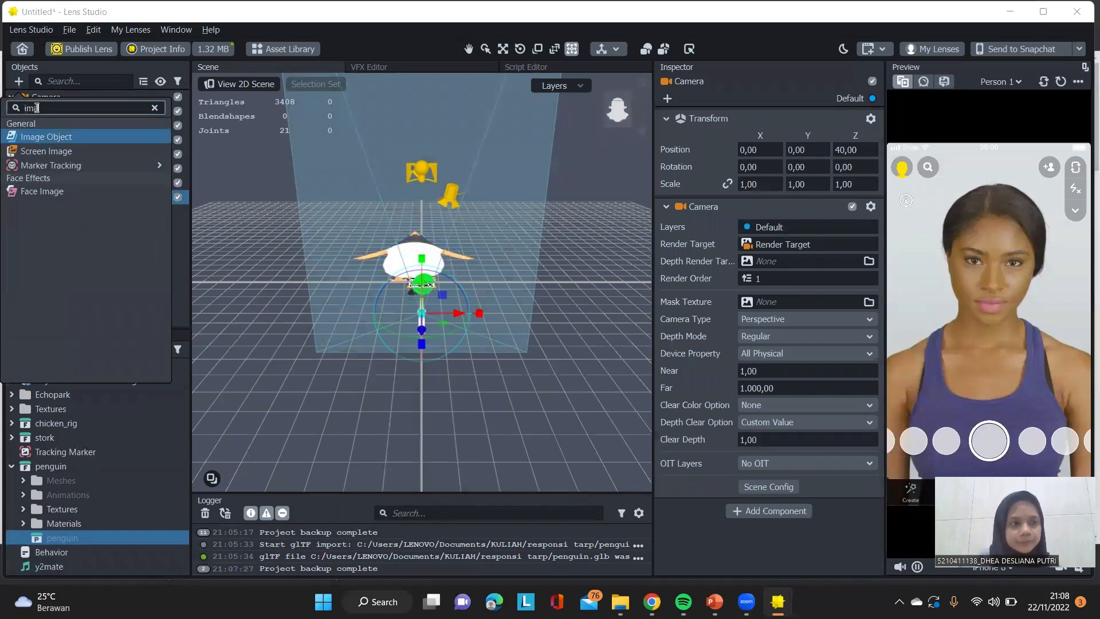
pyautogui.write('a')
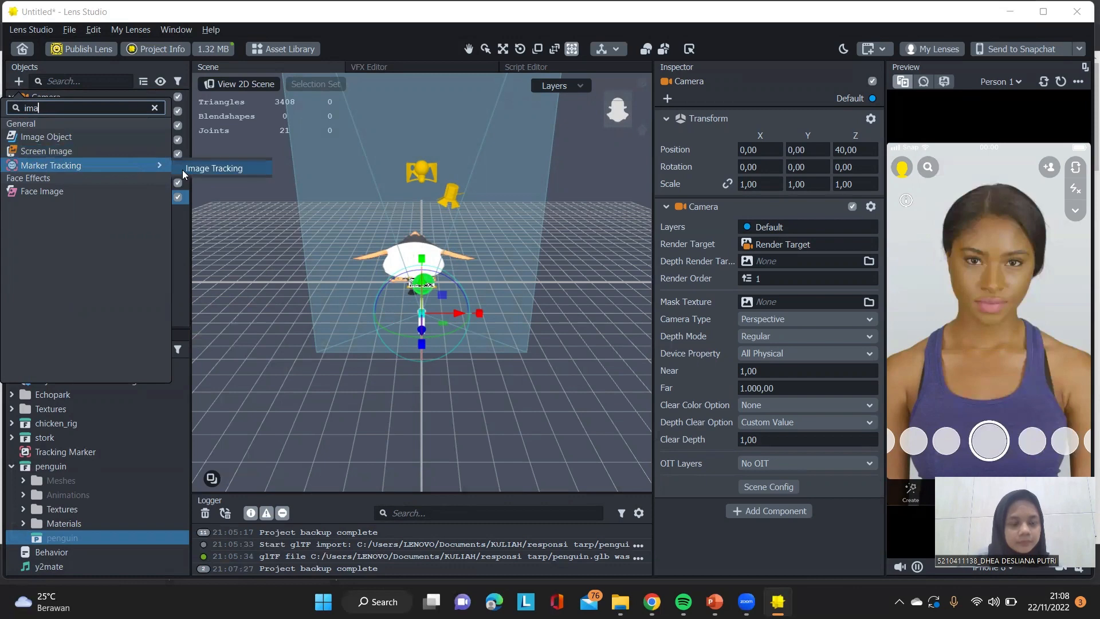
pyautogui.click(182, 170)
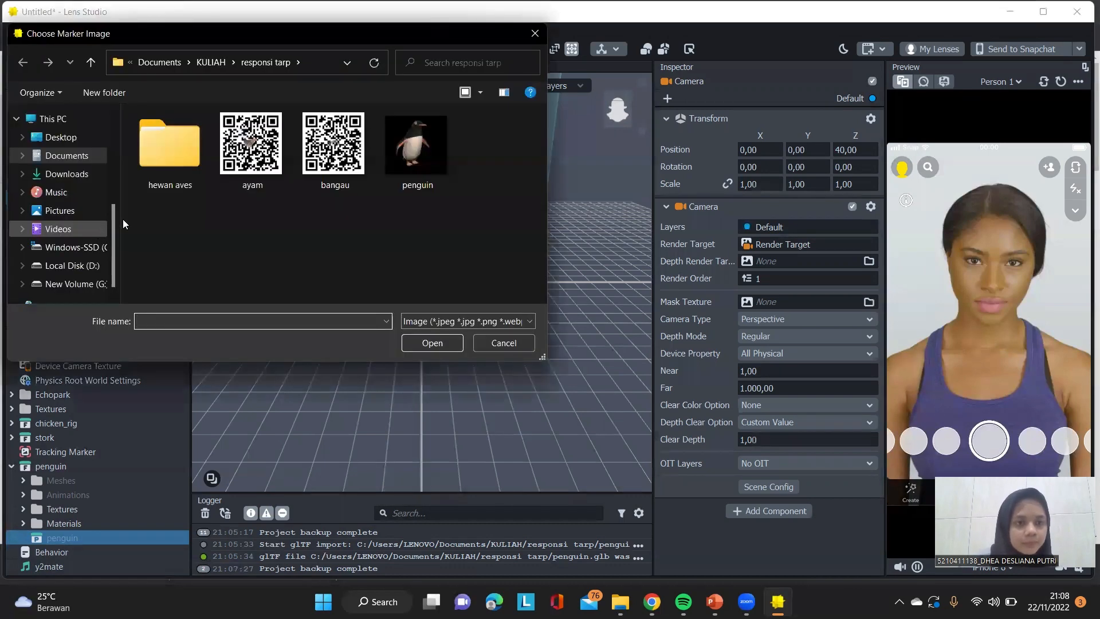
pyautogui.click(244, 166)
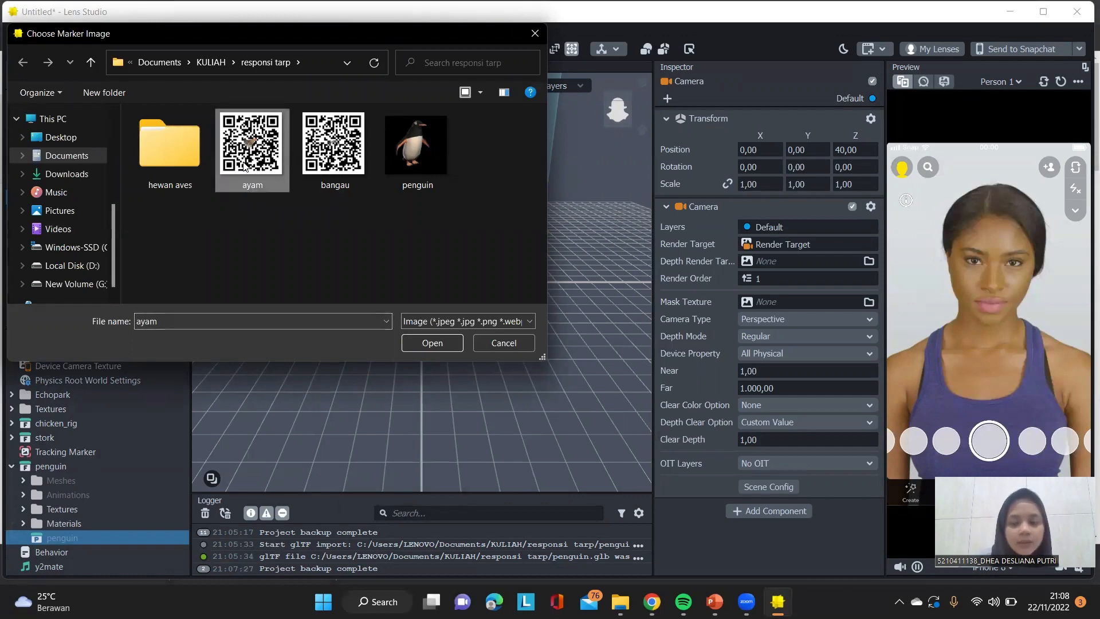
pyautogui.click(432, 343)
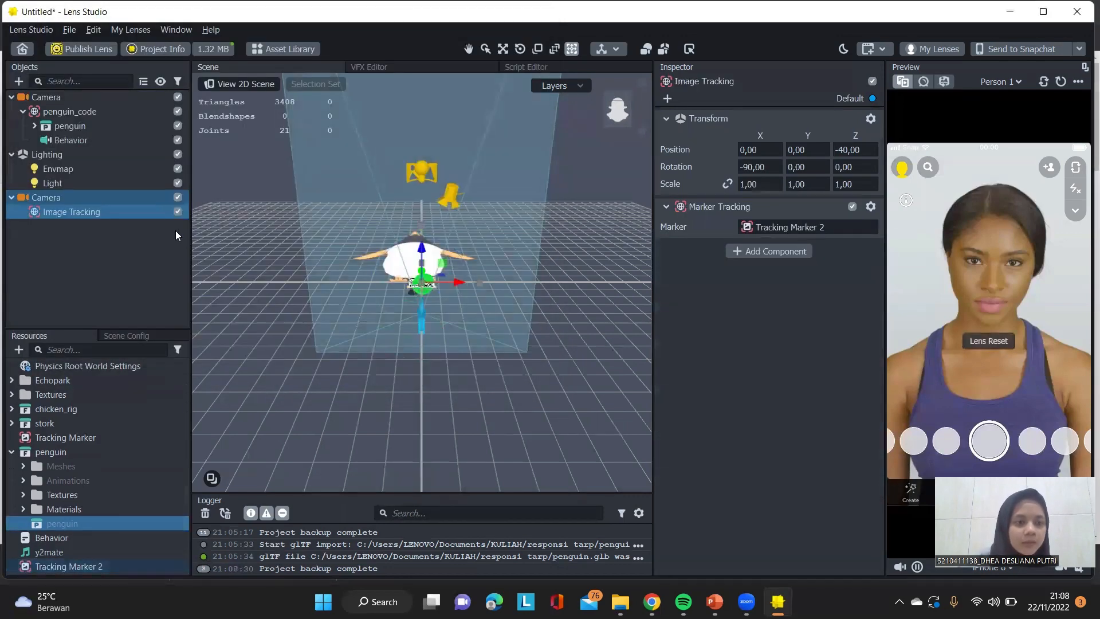
# Rename the Image Tracking object under the second camera to ayam_code.
pyautogui.rightClick(130, 213)
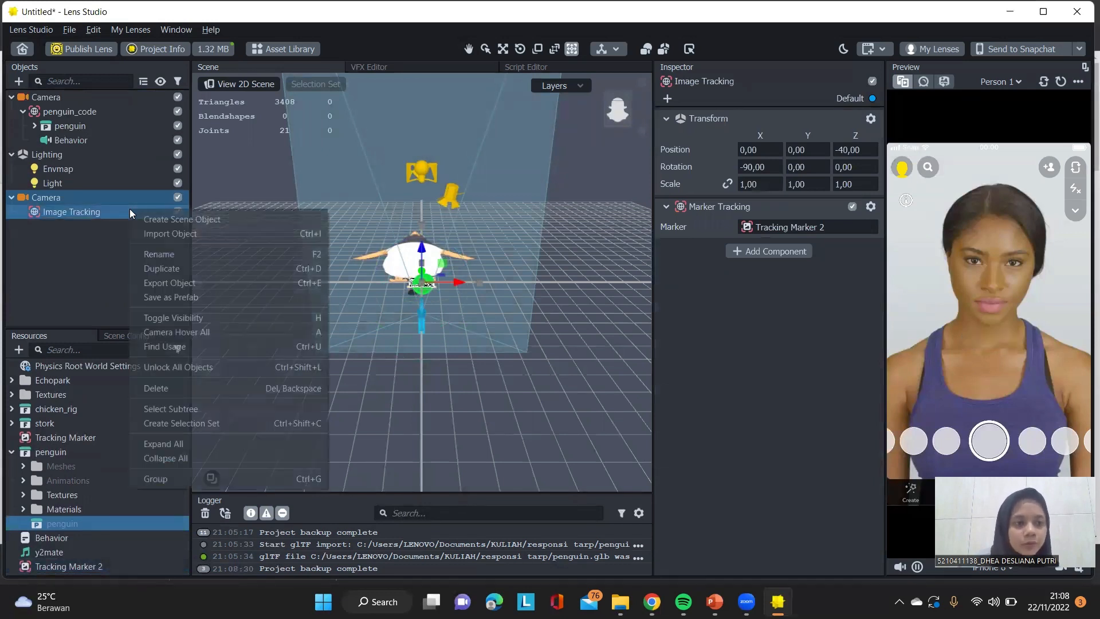
pyautogui.click(151, 254)
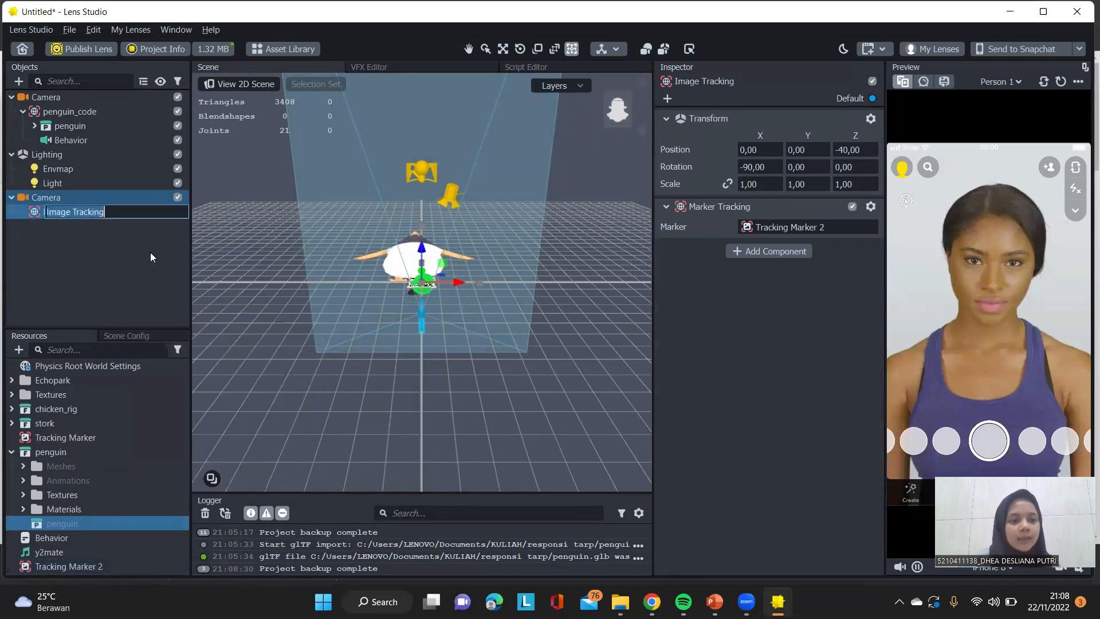
pyautogui.write('ayam')
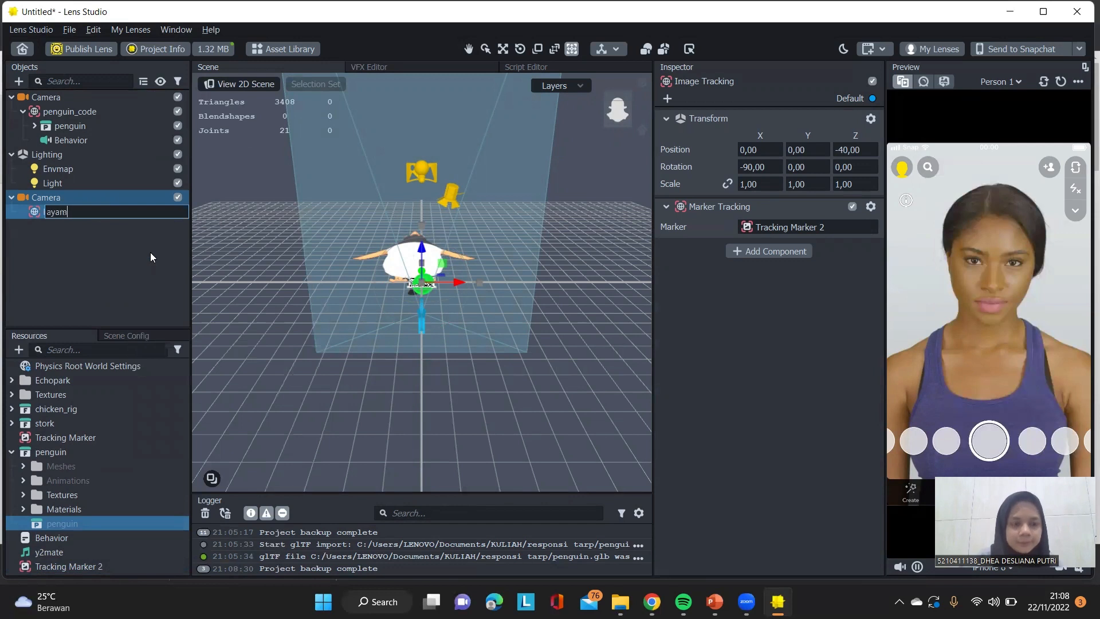
pyautogui.write('_code')
pyautogui.click(96, 292)
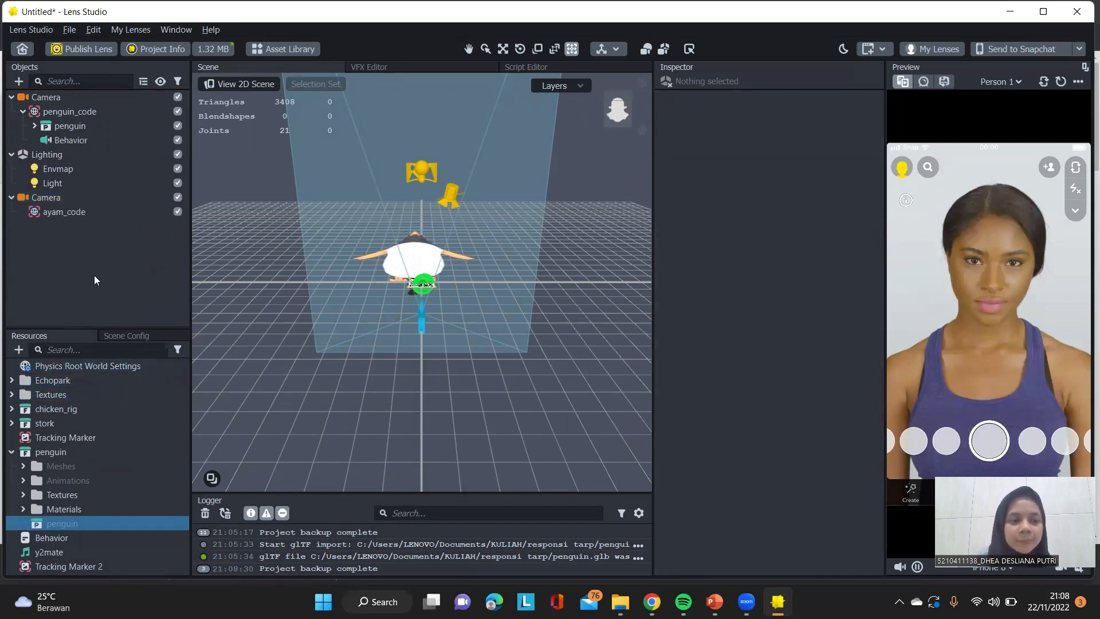
pyautogui.click(19, 351)
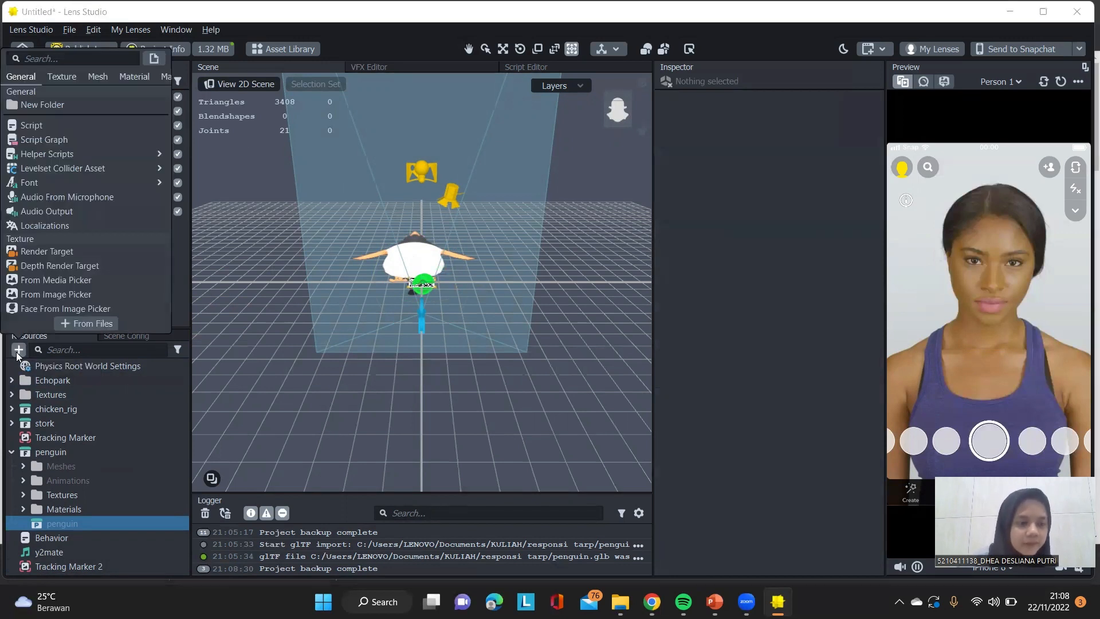
pyautogui.click(78, 323)
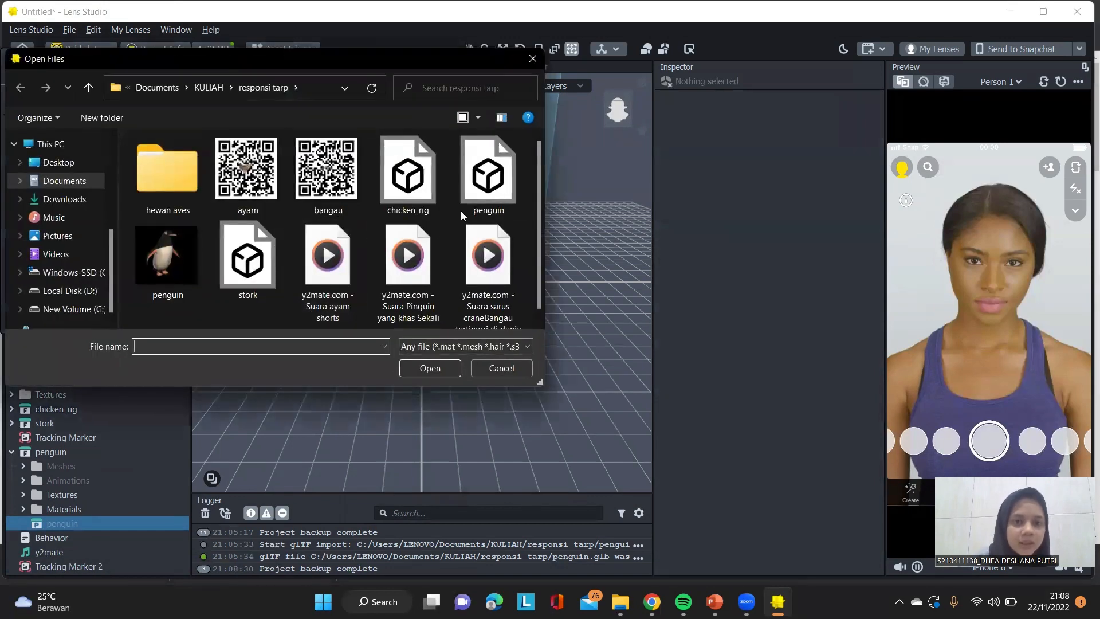
pyautogui.click(534, 58)
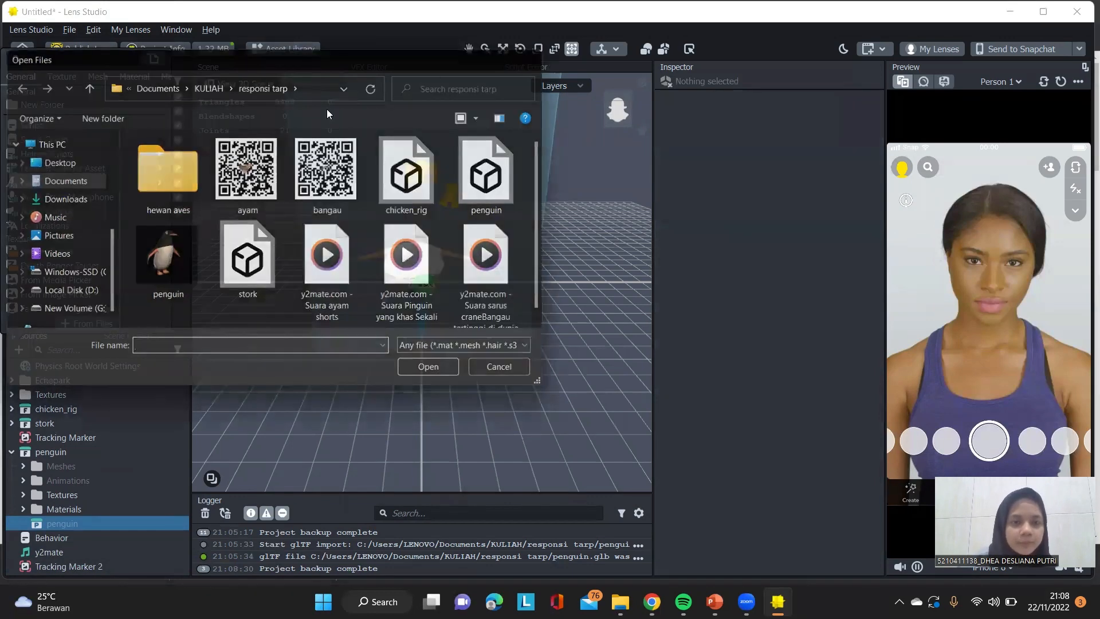
# Place the chicken_rig model under ayam_code and set its scale to 20,00 on the X, Y and Z axes.
pyautogui.click(12, 409)
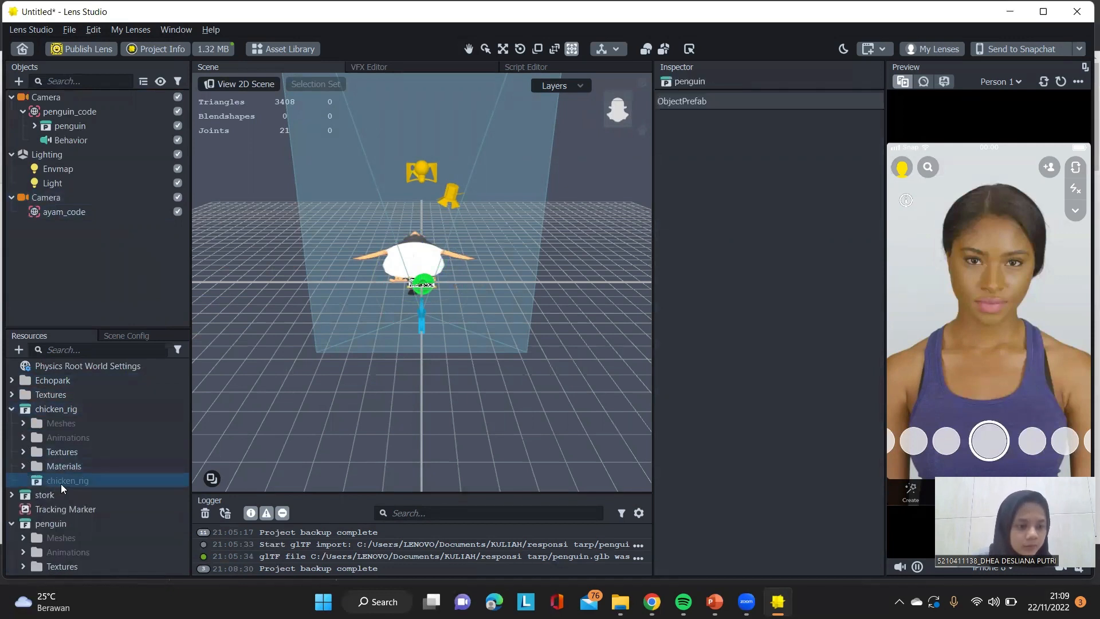
pyautogui.moveTo(63, 487); pyautogui.dragTo(78, 213)
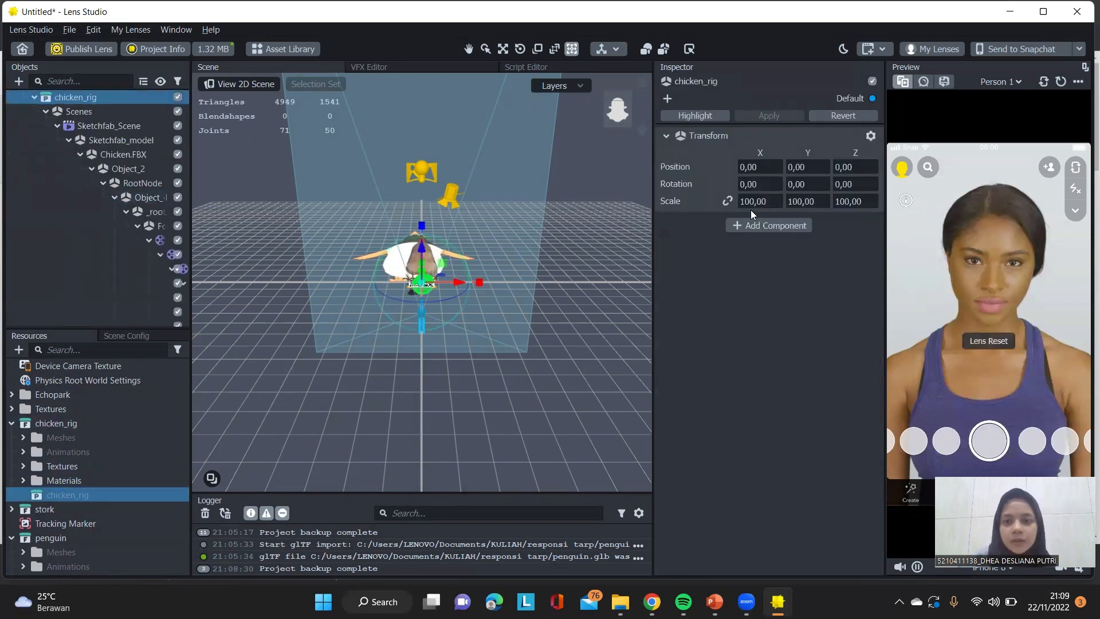
pyautogui.click(767, 201)
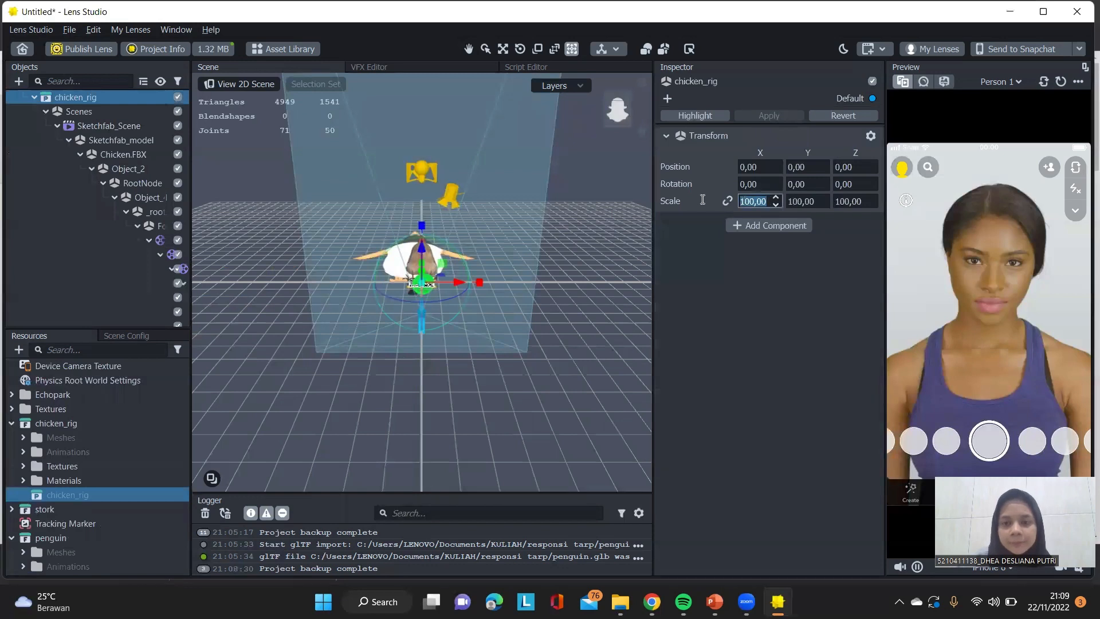
pyautogui.write('20,')
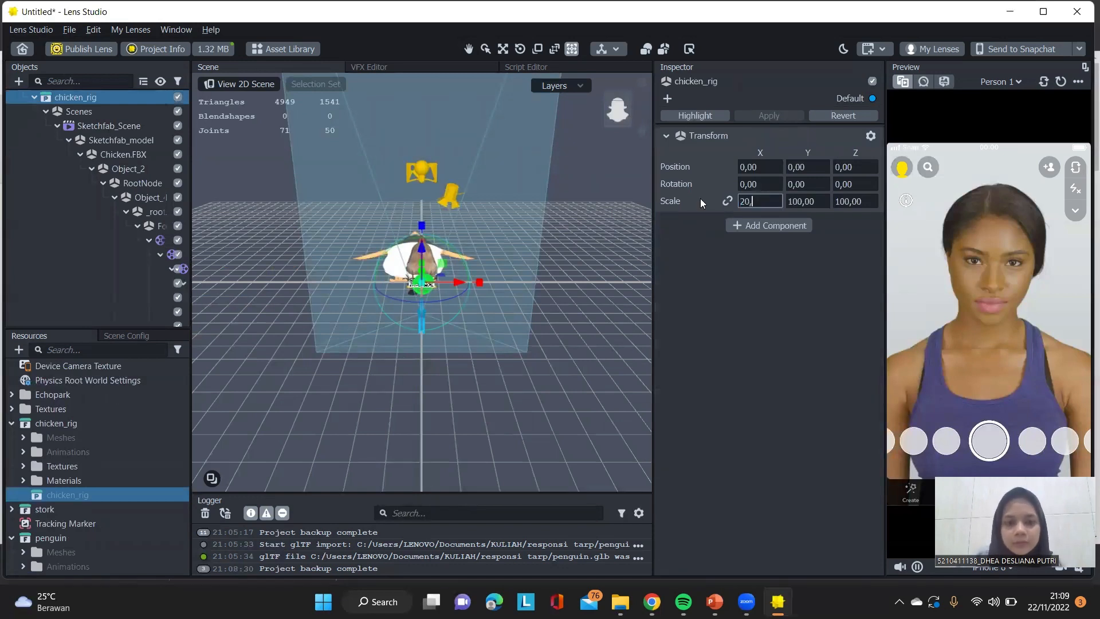
pyautogui.write('00')
pyautogui.press('Tab')
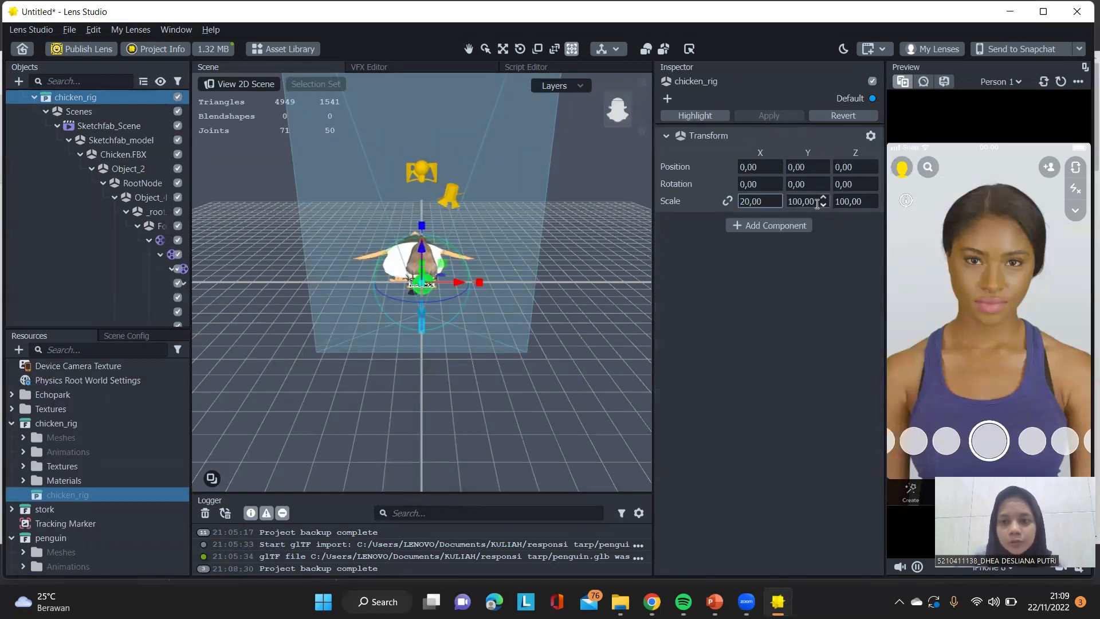
pyautogui.write('20')
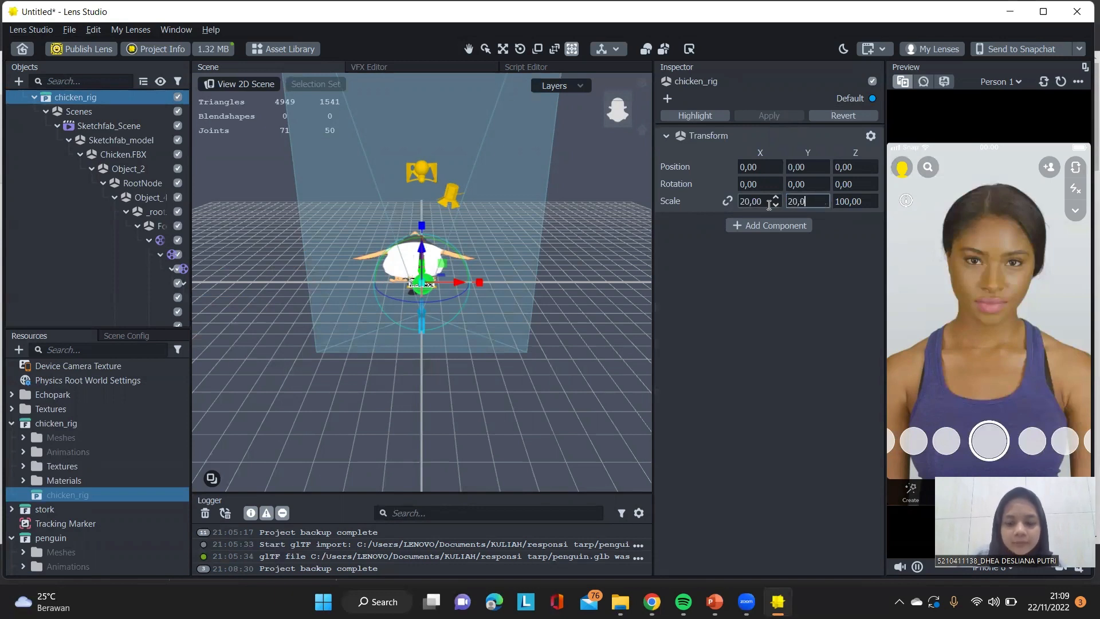
pyautogui.write(',00')
pyautogui.press('Tab')
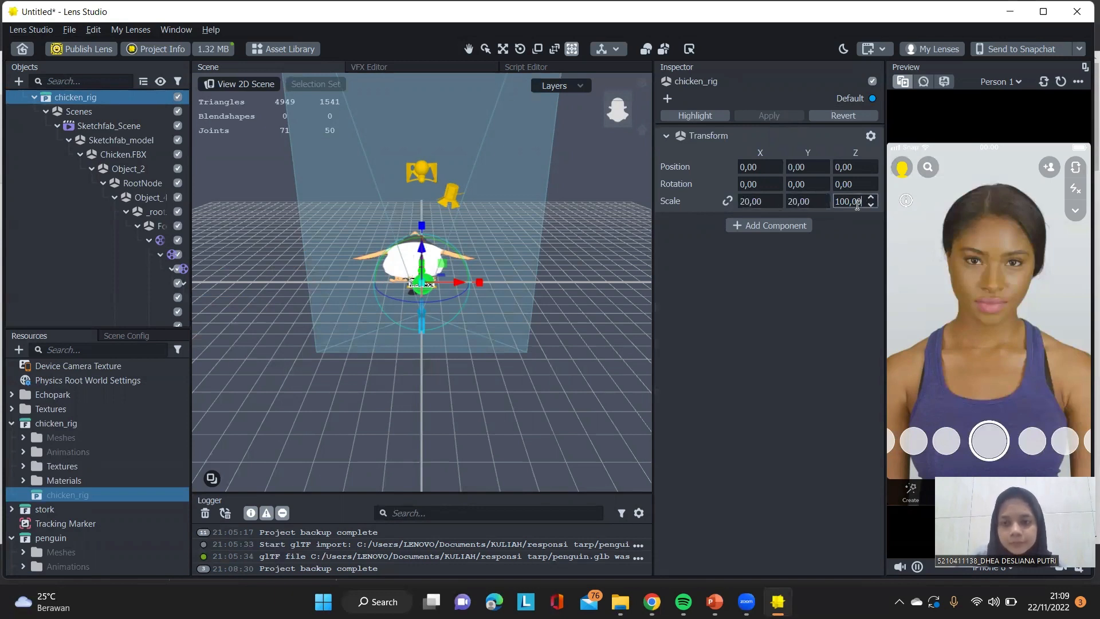
pyautogui.write('20')
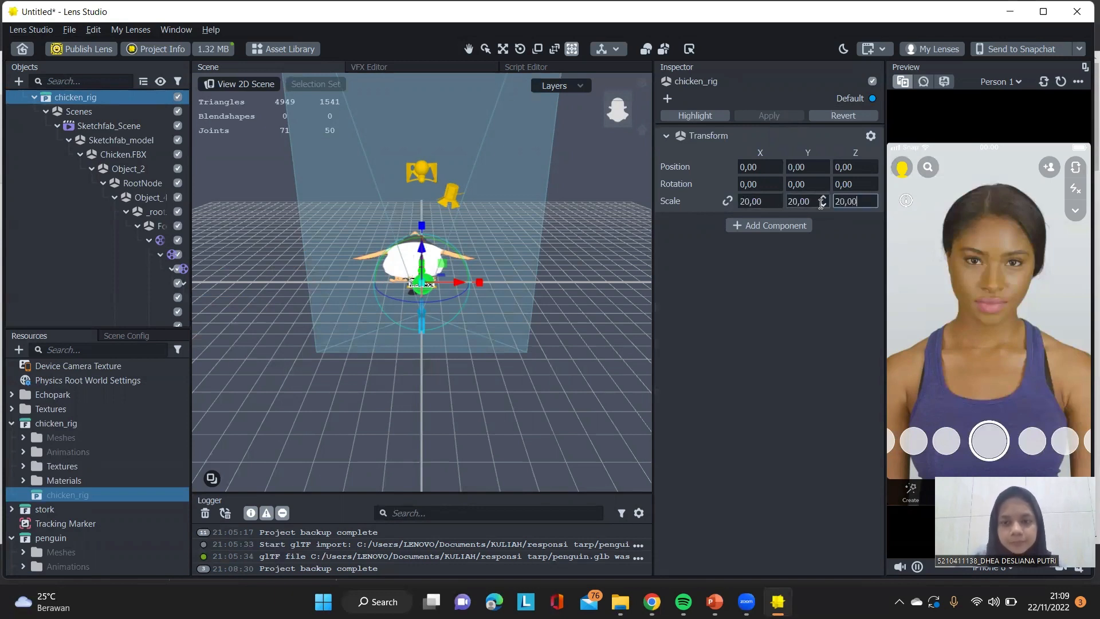
pyautogui.write(',00')
pyautogui.click(783, 368)
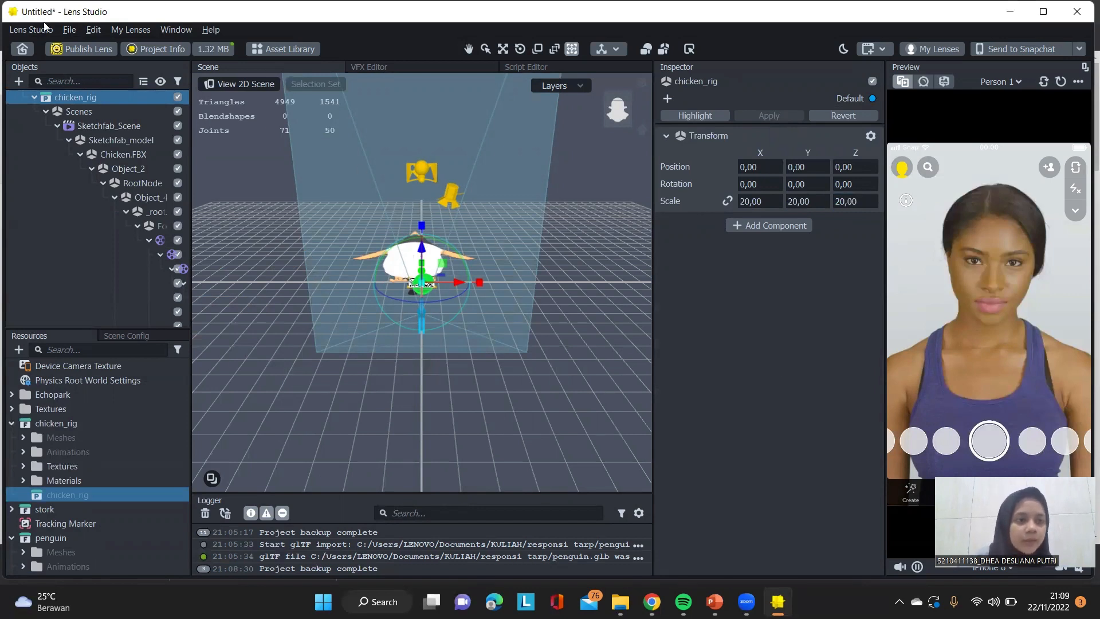
pyautogui.click(35, 97)
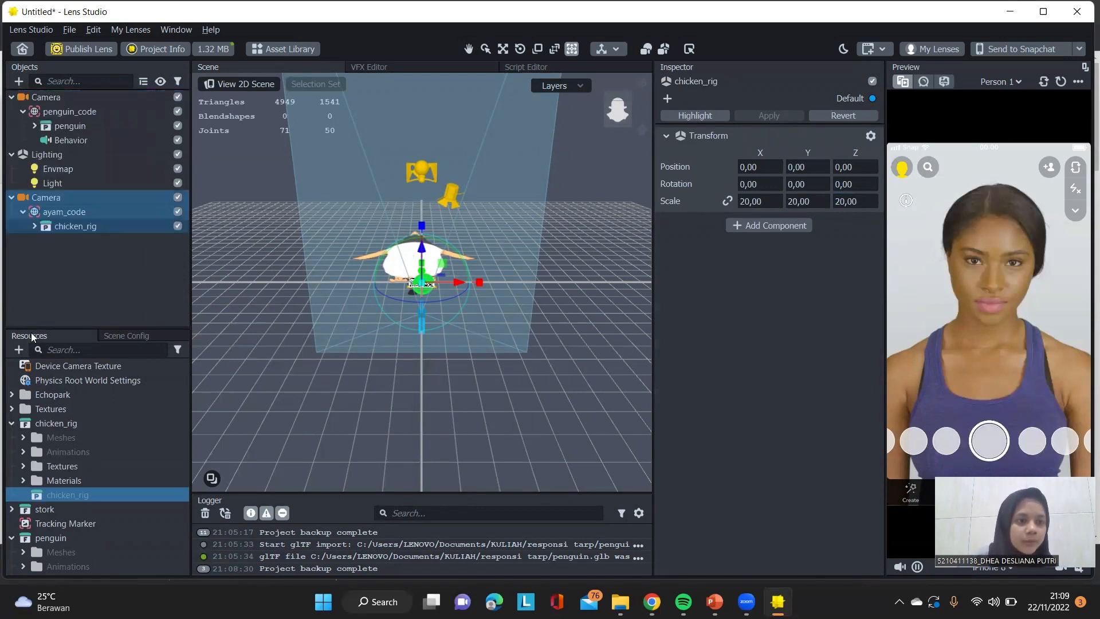
pyautogui.click(65, 298)
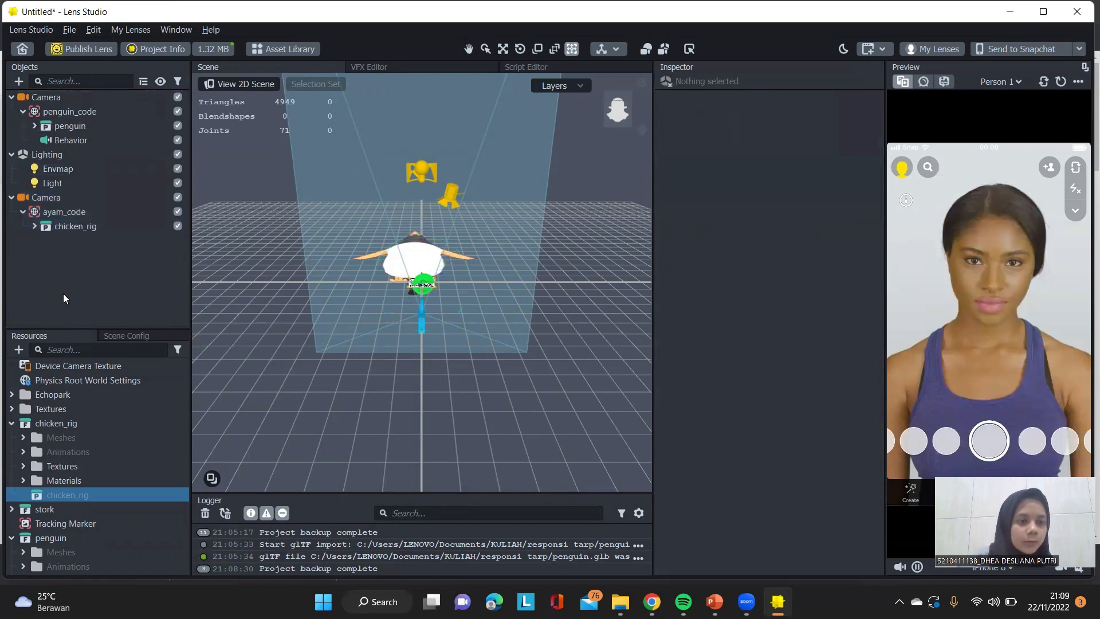
# Add a Behavior helper script object to the scene for the chicken's sound.
pyautogui.click(18, 82)
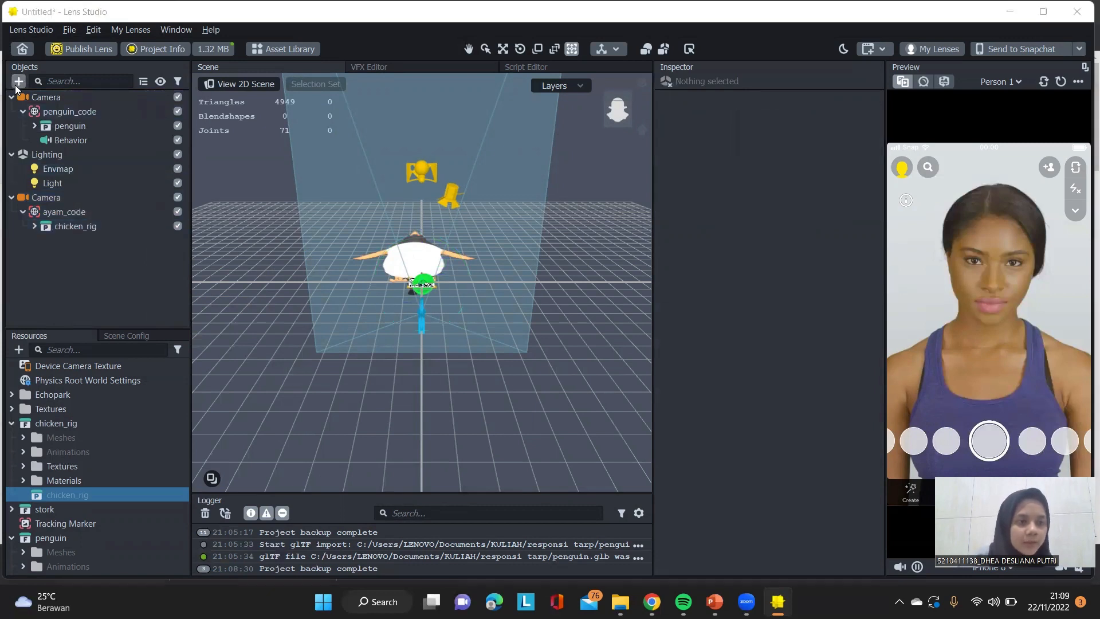
pyautogui.write('b')
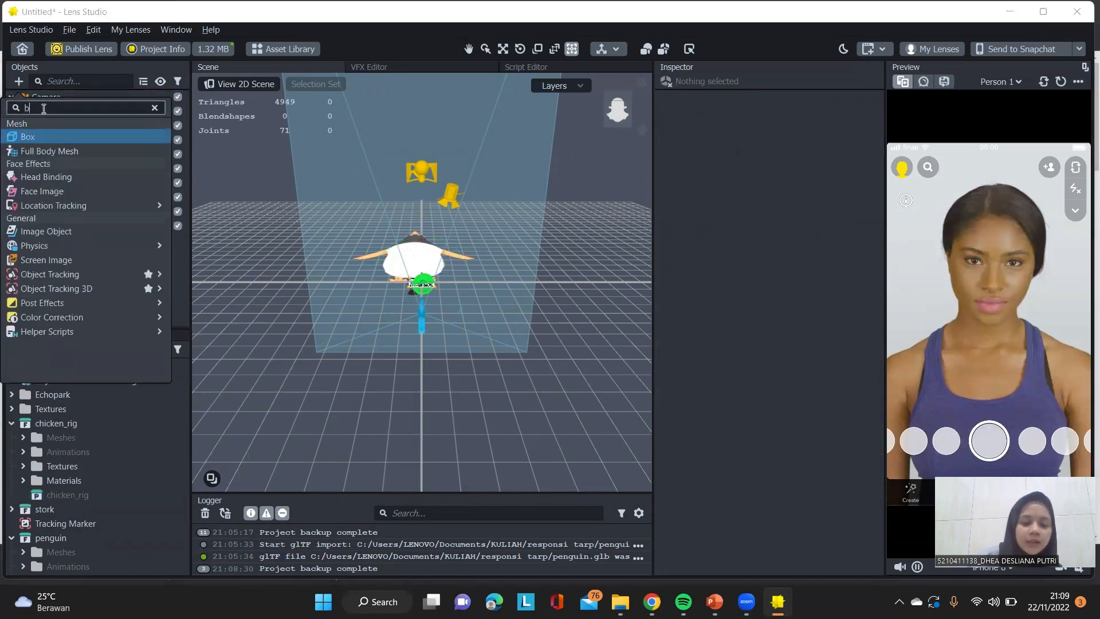
pyautogui.write('e')
pyautogui.moveTo(63, 137)
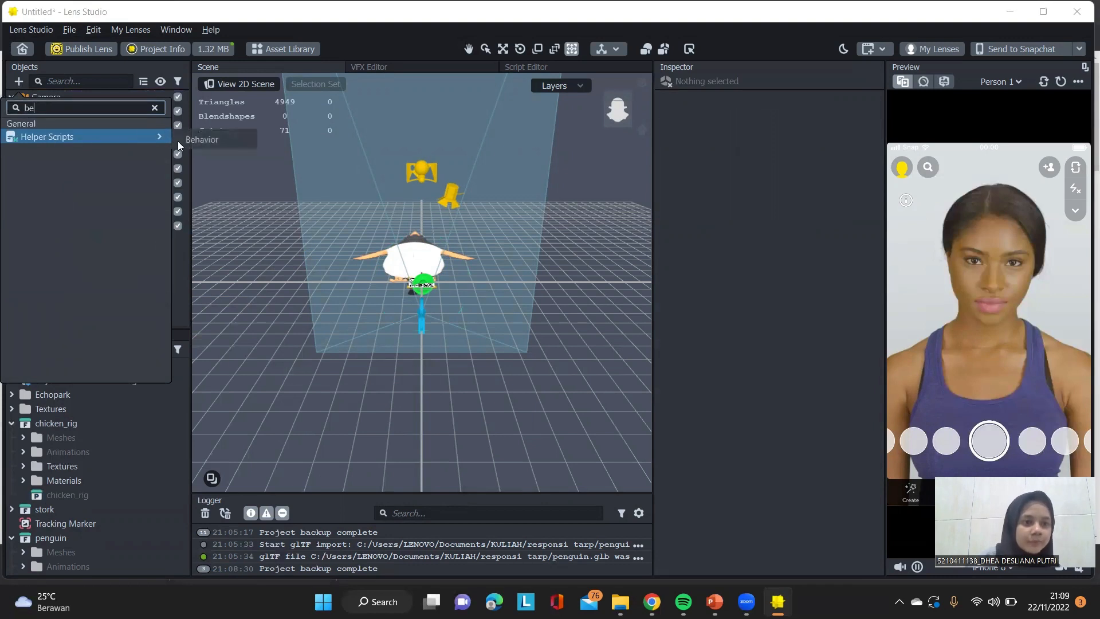
pyautogui.click(194, 145)
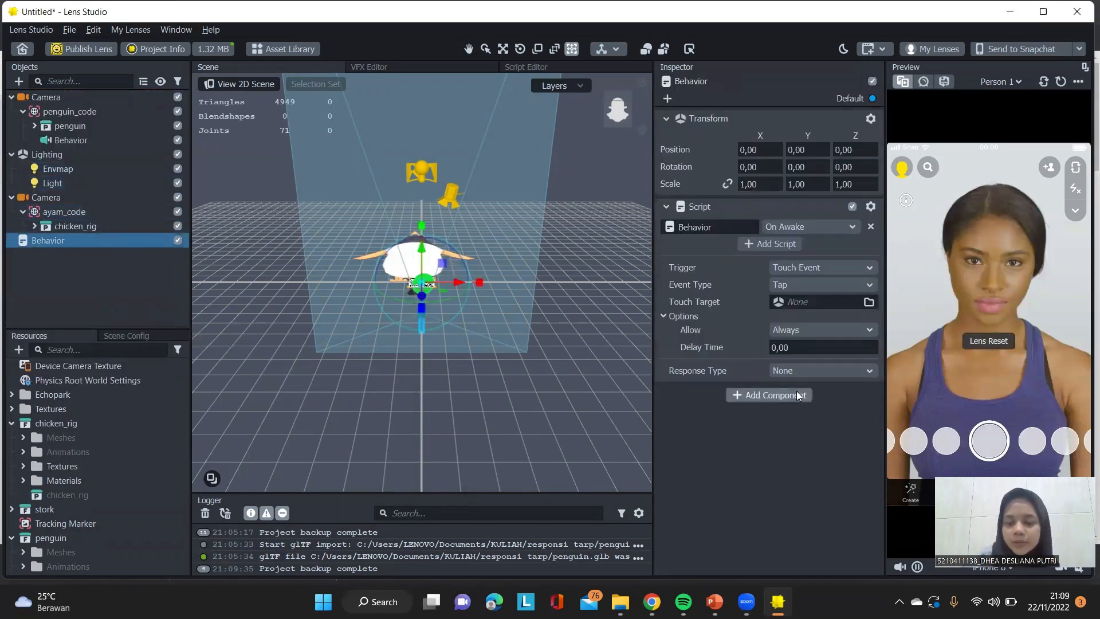
# Add an Audio component to the new Behavior object and import "y2mate.com - Suara ayam shorts" as its audio track.
pyautogui.click(768, 394)
pyautogui.click(662, 170)
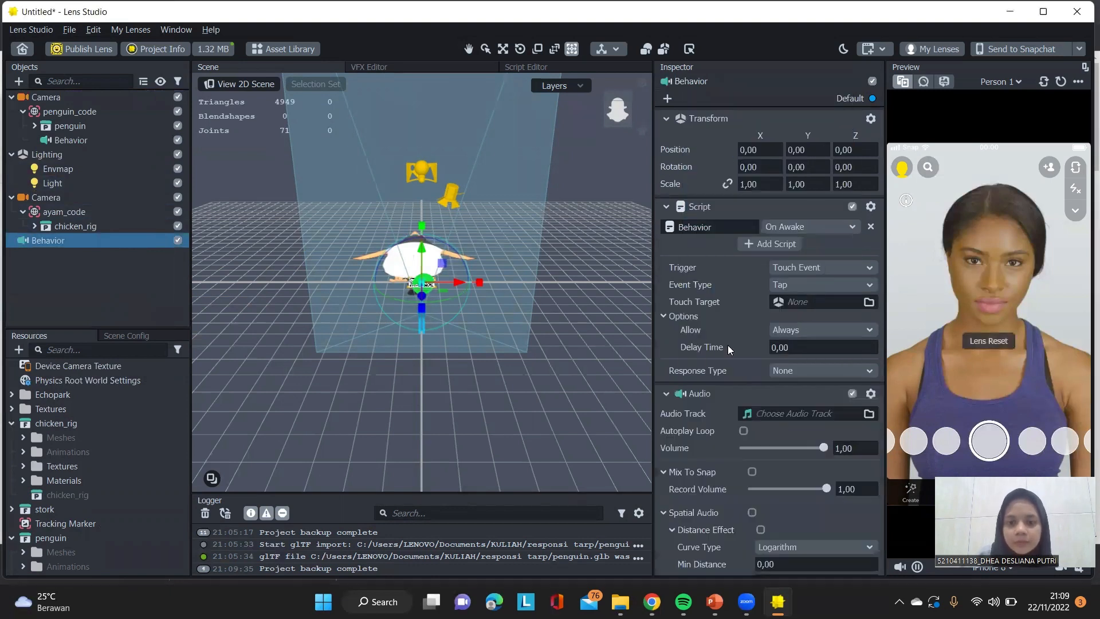
pyautogui.click(786, 415)
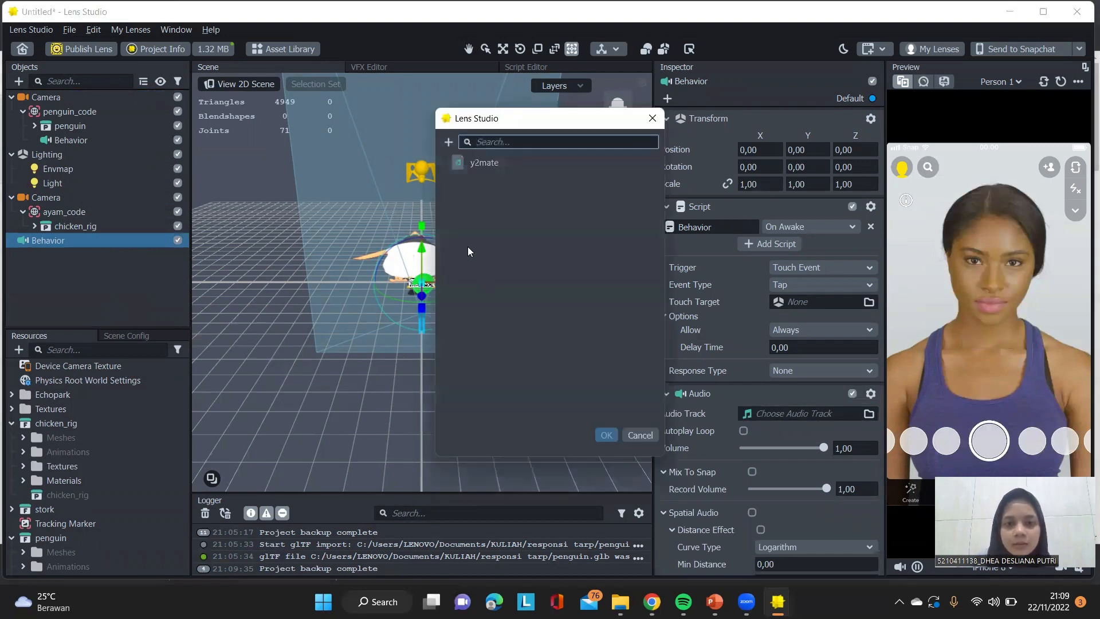
pyautogui.click(449, 142)
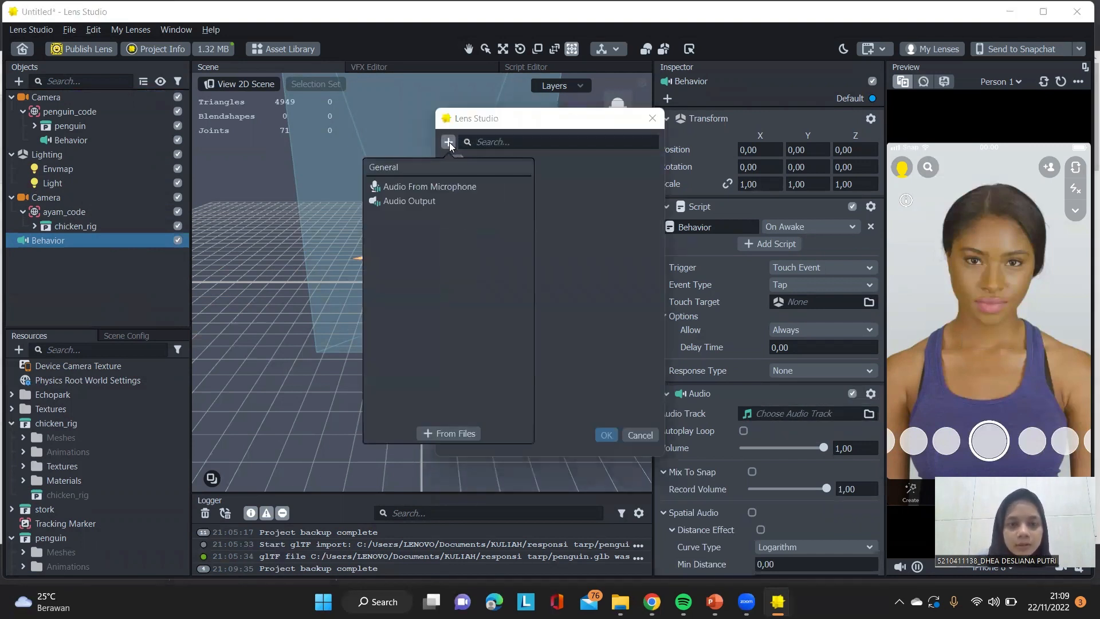
pyautogui.click(457, 434)
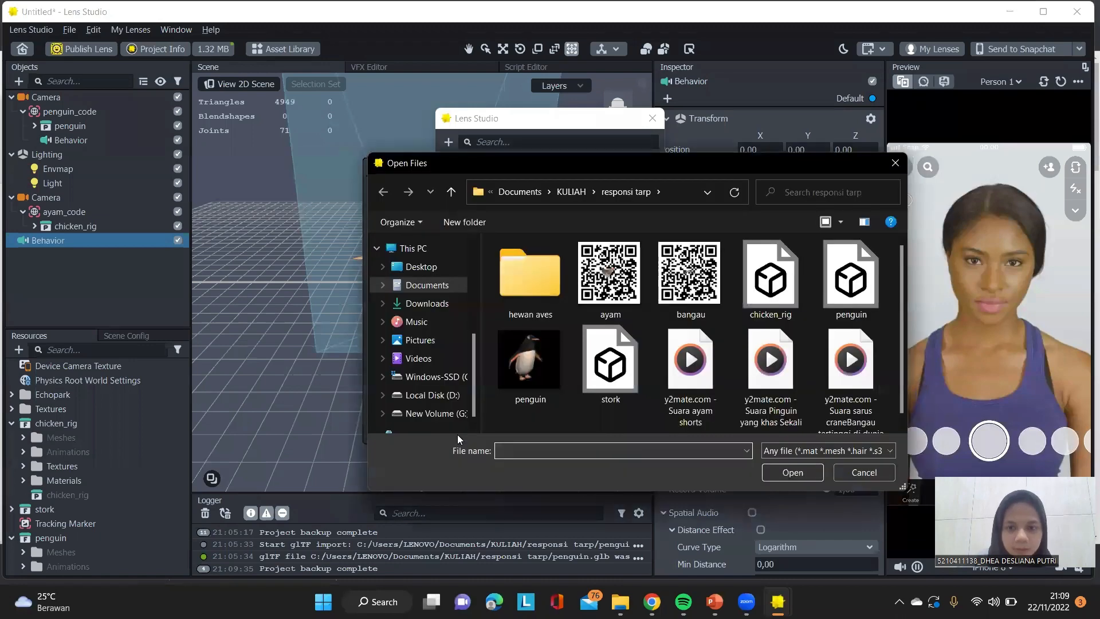
pyautogui.click(698, 349)
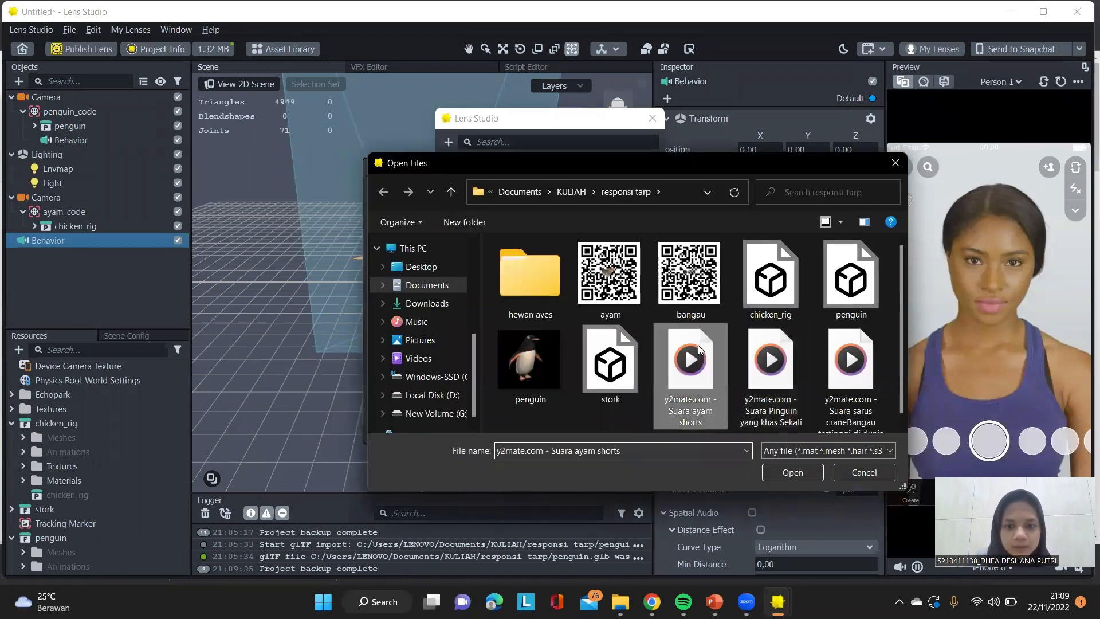
pyautogui.click(792, 473)
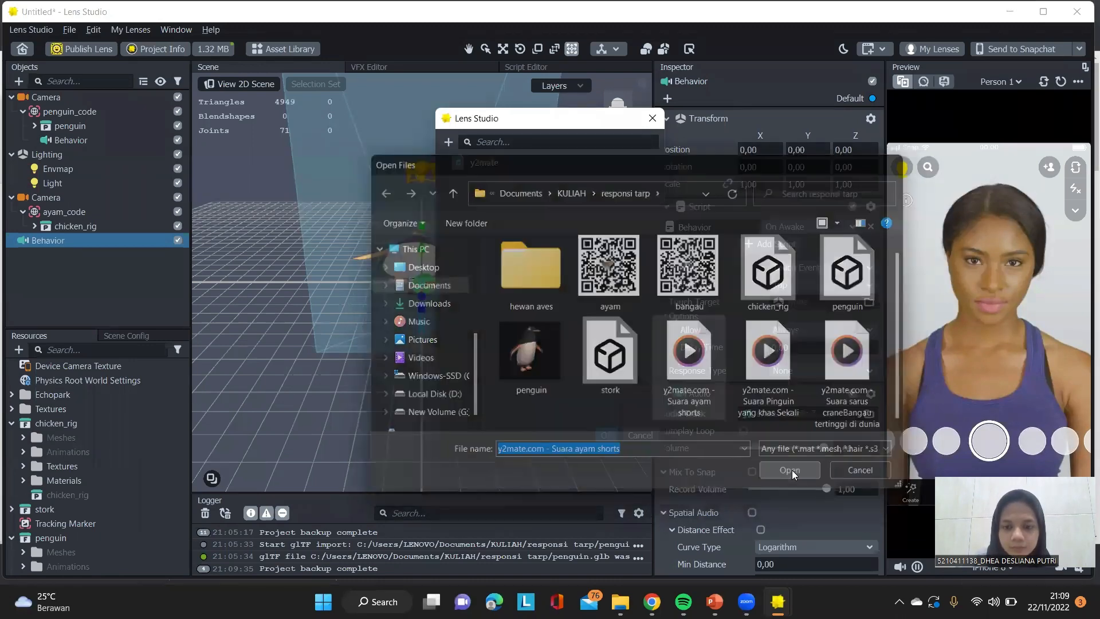
pyautogui.click(604, 435)
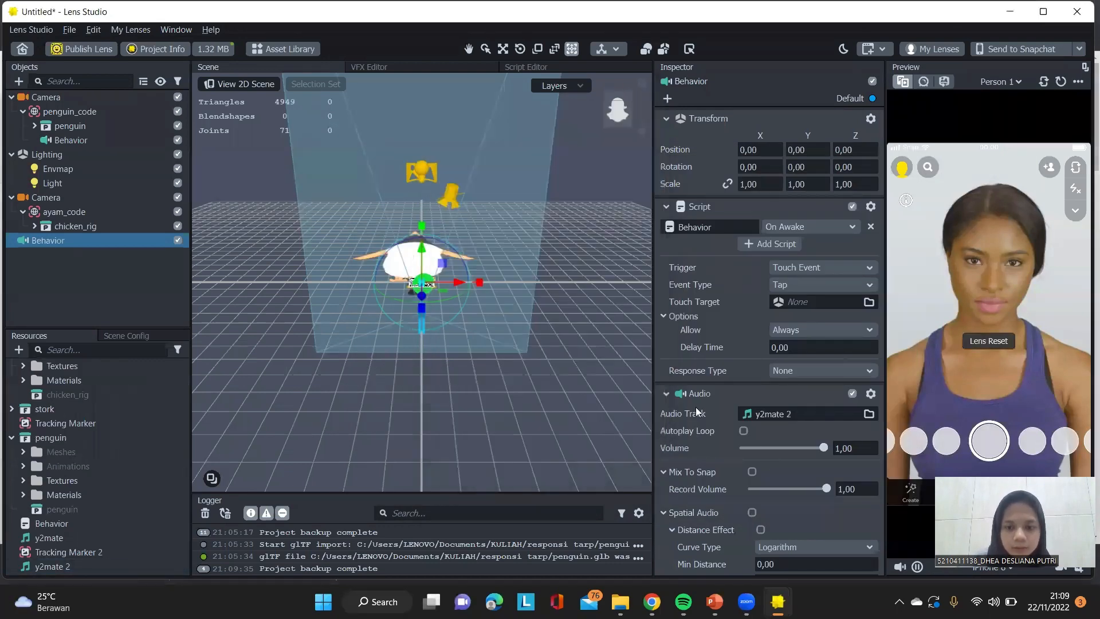
# Enable Autoplay Loop for the chicken audio and make its Behavior object a child of ayam_code.
pyautogui.click(743, 431)
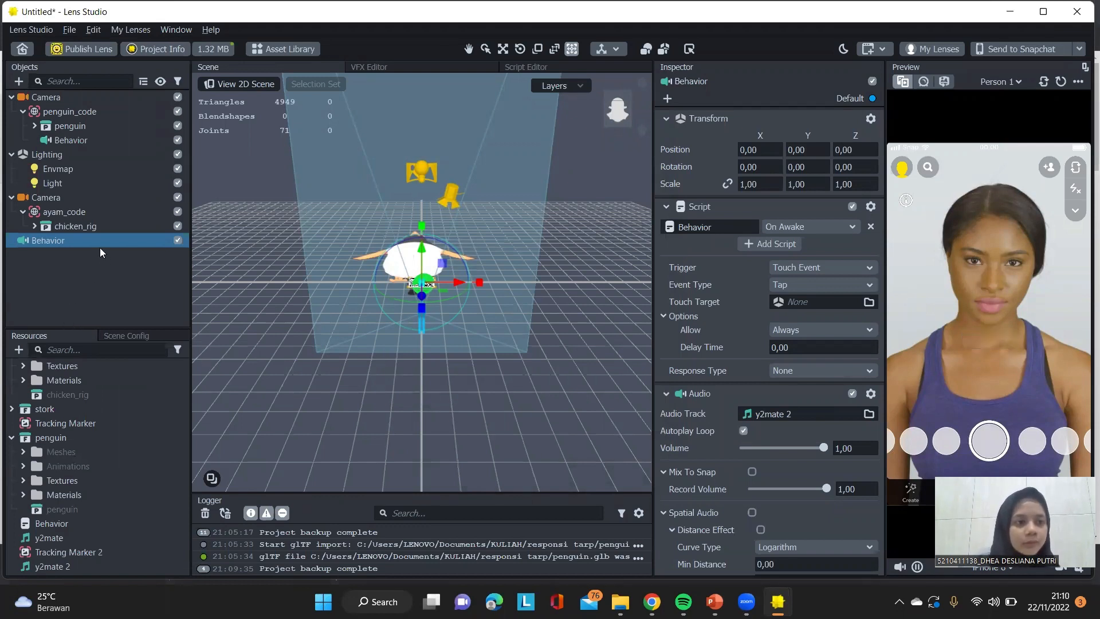
pyautogui.moveTo(98, 241); pyautogui.dragTo(99, 220)
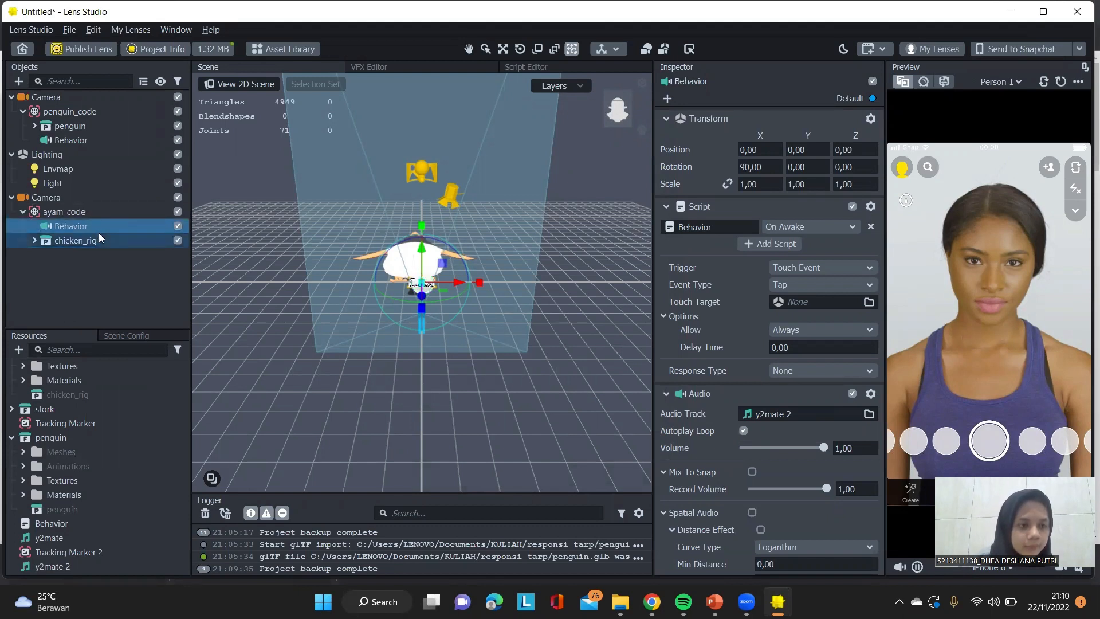
pyautogui.click(98, 272)
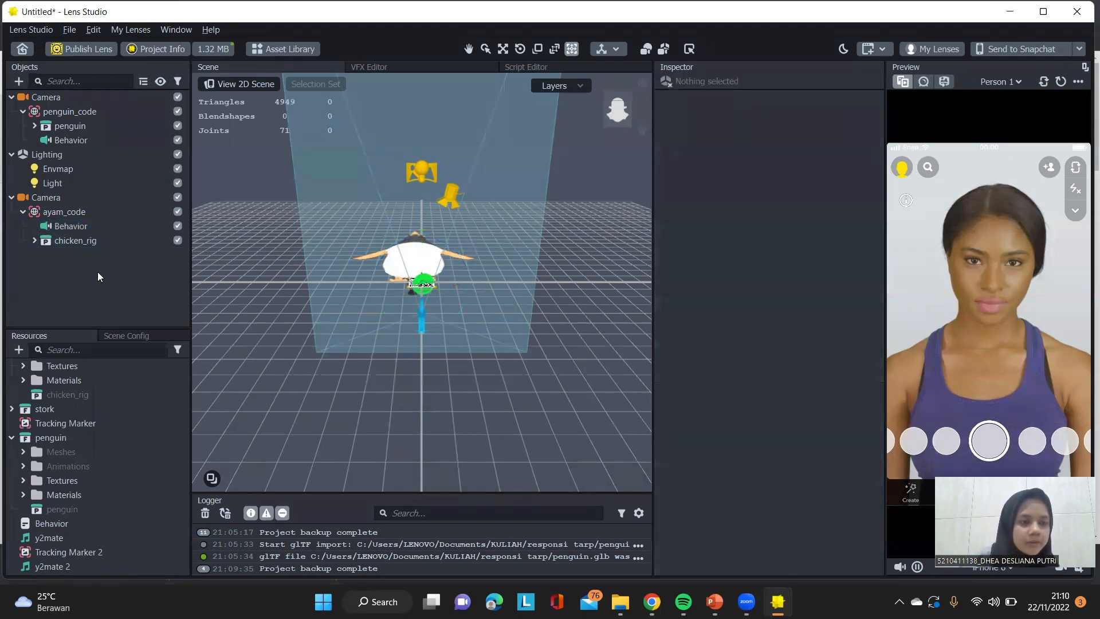
# Add a third camera with an Image Tracking object under it that uses the bangau QR code image as its marker.
pyautogui.click(19, 82)
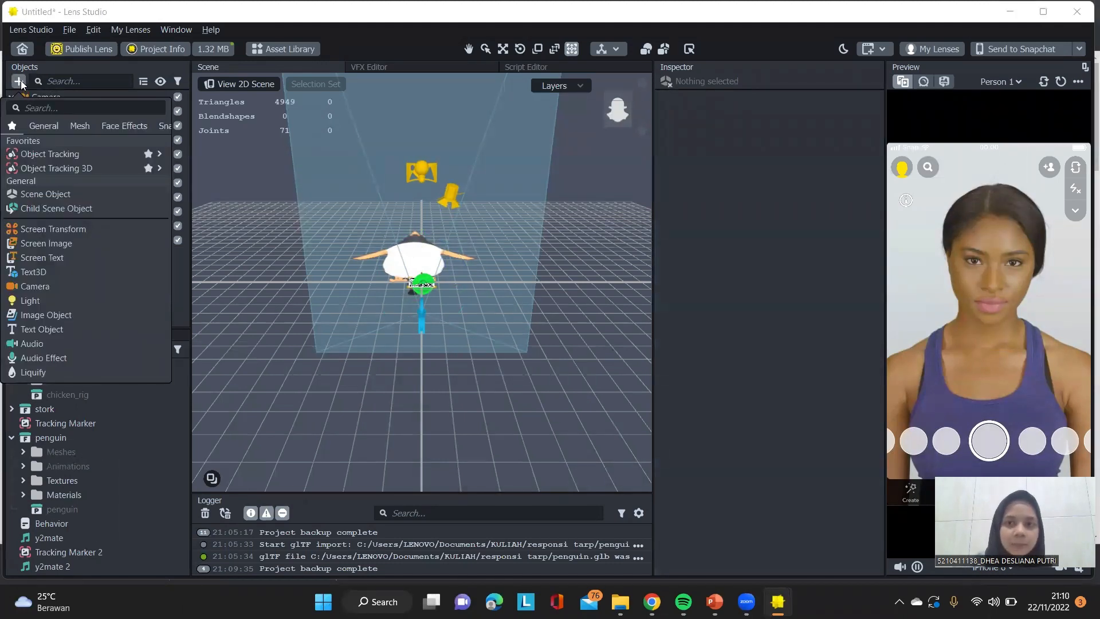
pyautogui.click(38, 287)
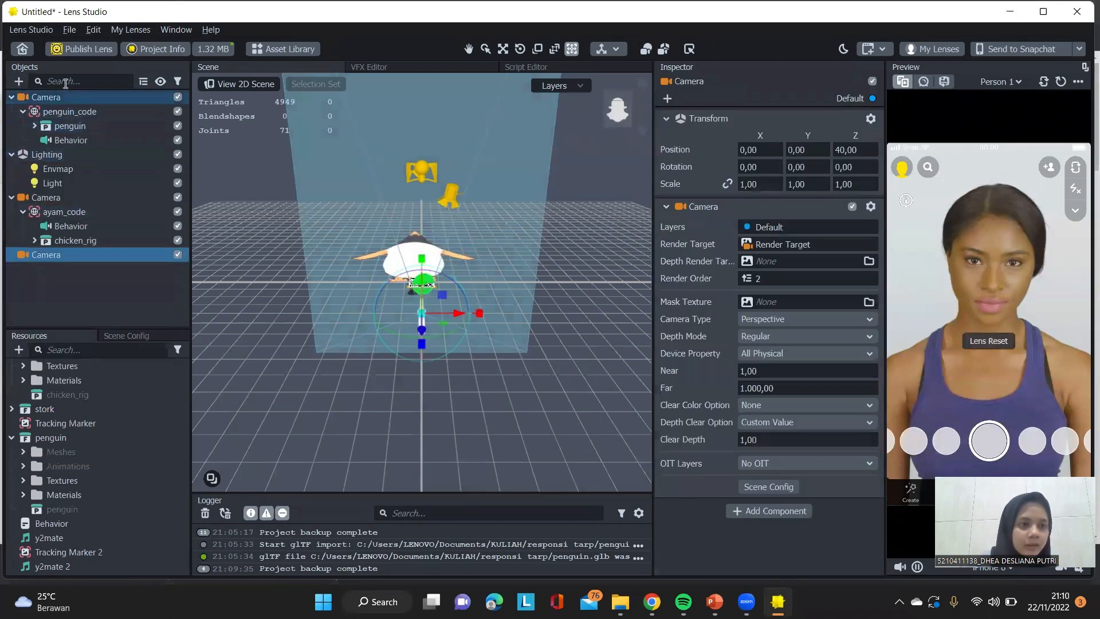
pyautogui.click(18, 82)
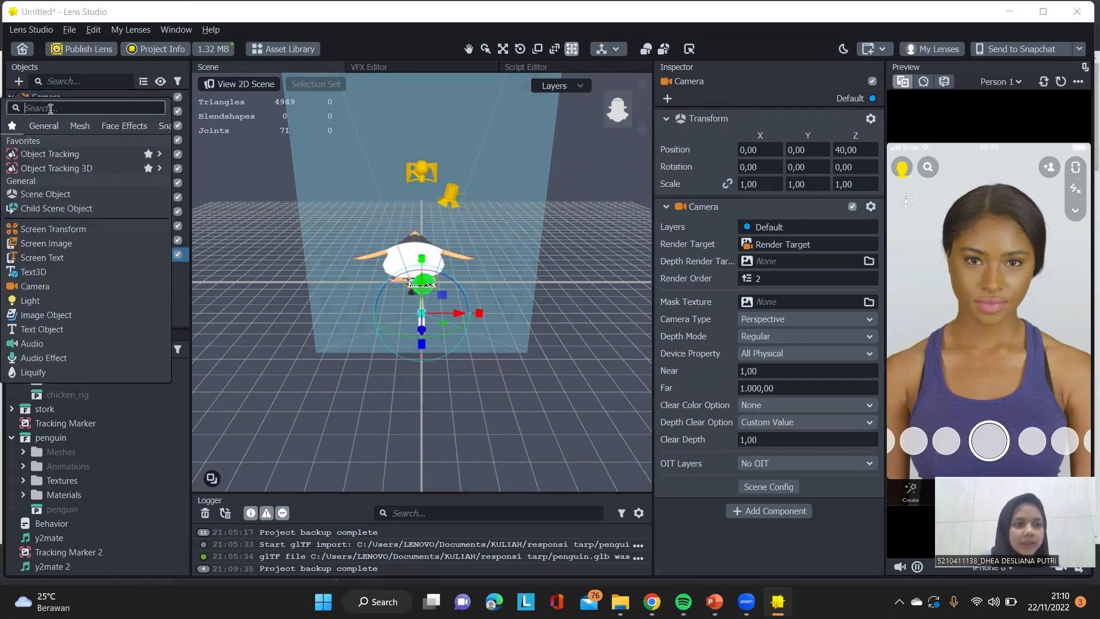
pyautogui.write('ima')
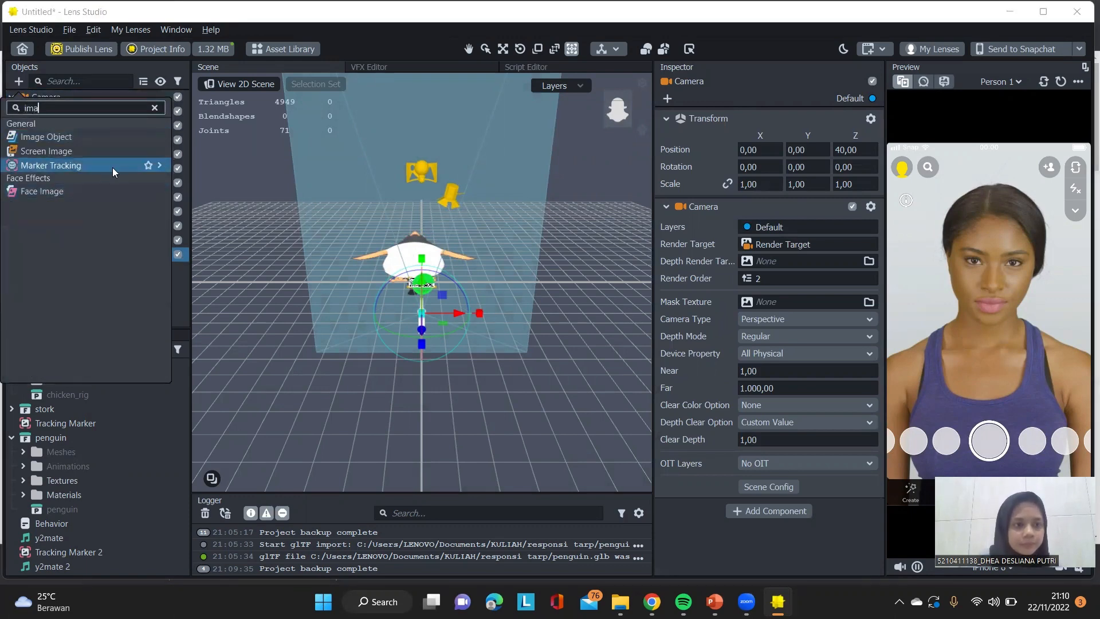
pyautogui.moveTo(148, 166)
pyautogui.click(207, 166)
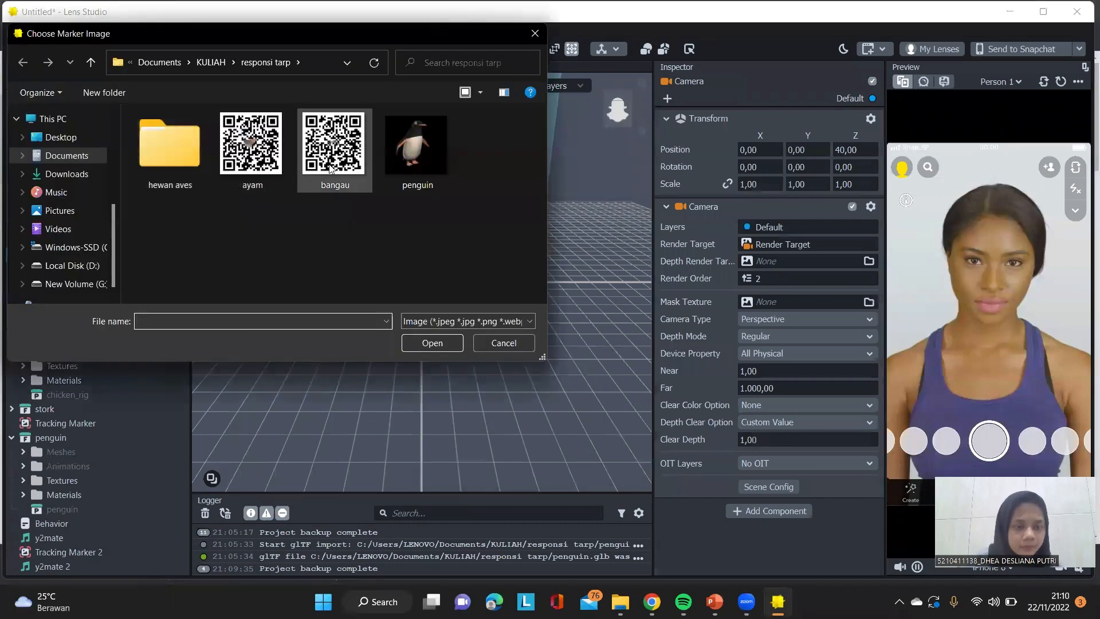
pyautogui.click(331, 168)
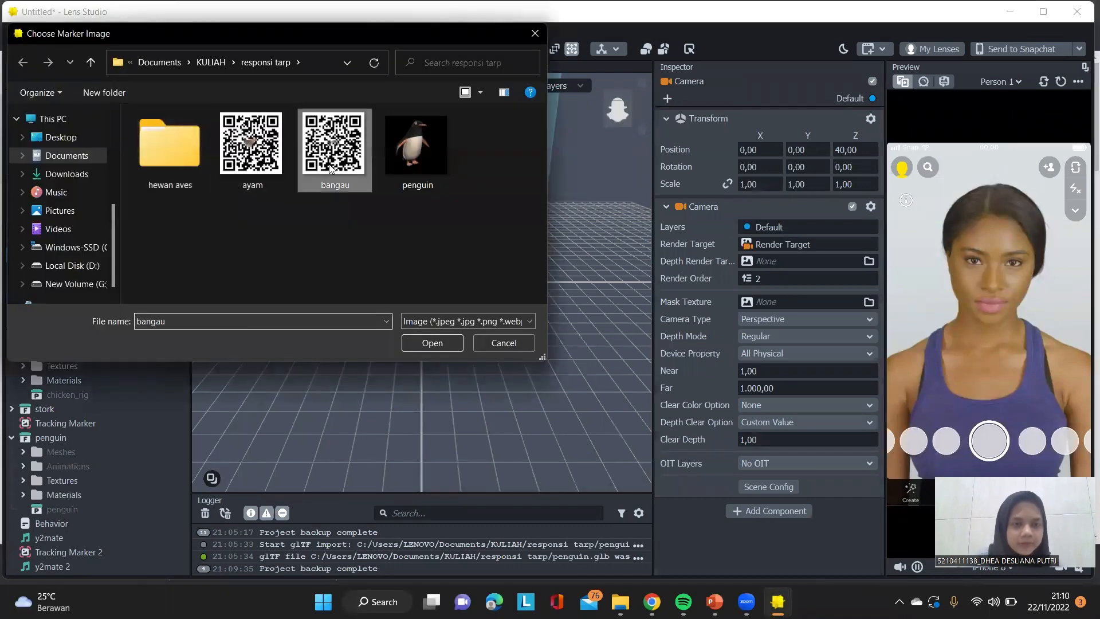
pyautogui.click(449, 342)
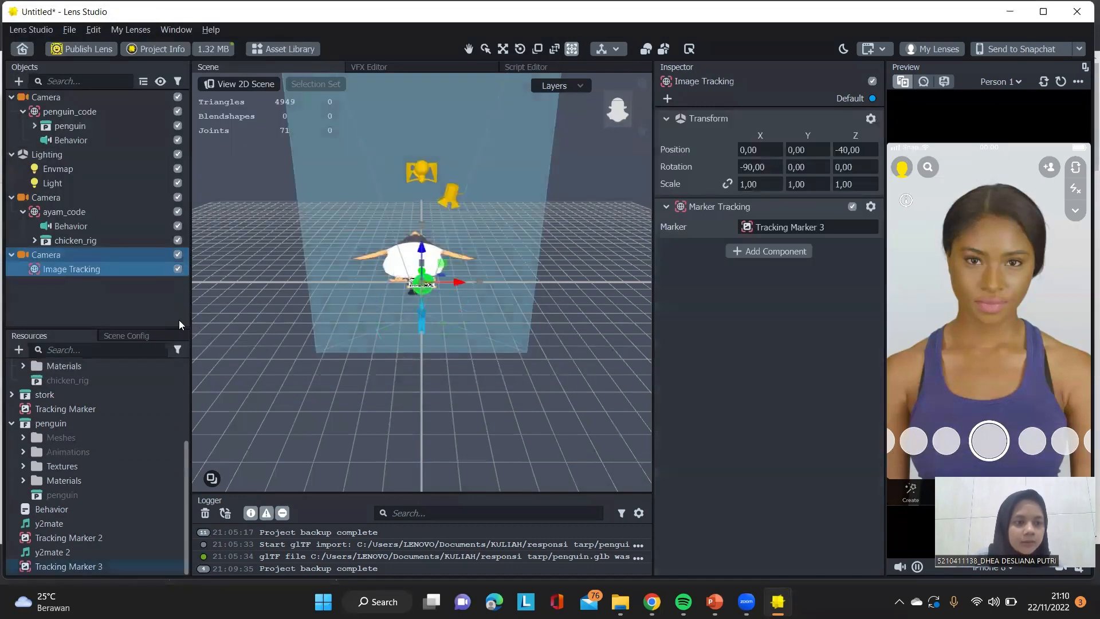
# Rename the Image Tracking object under the third camera as bangau_code.
pyautogui.rightClick(135, 271)
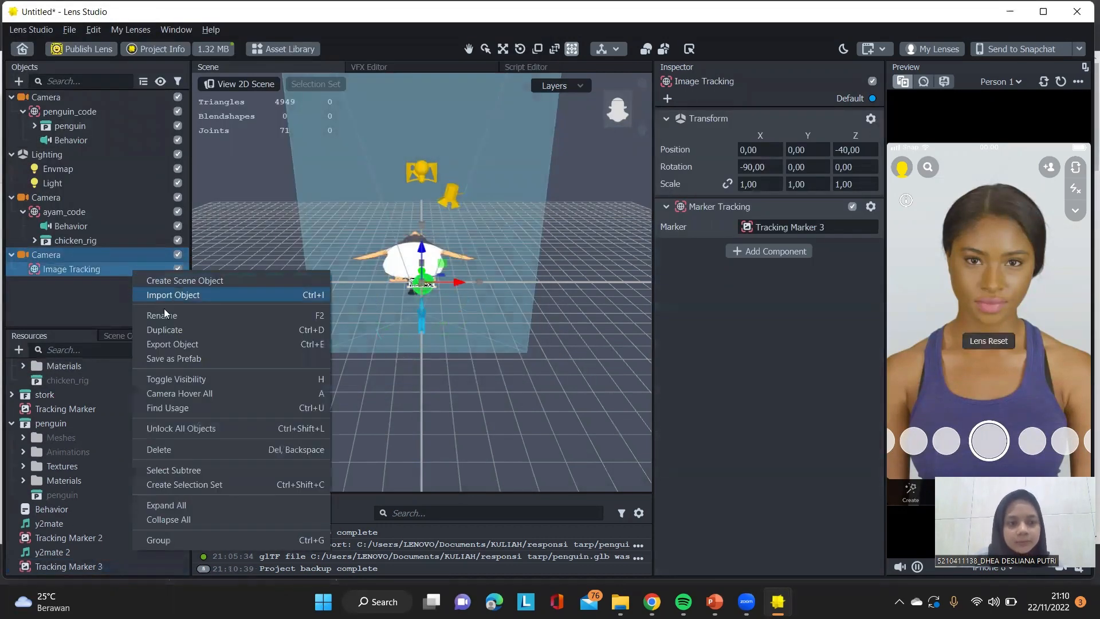
pyautogui.click(165, 314)
pyautogui.write('banag')
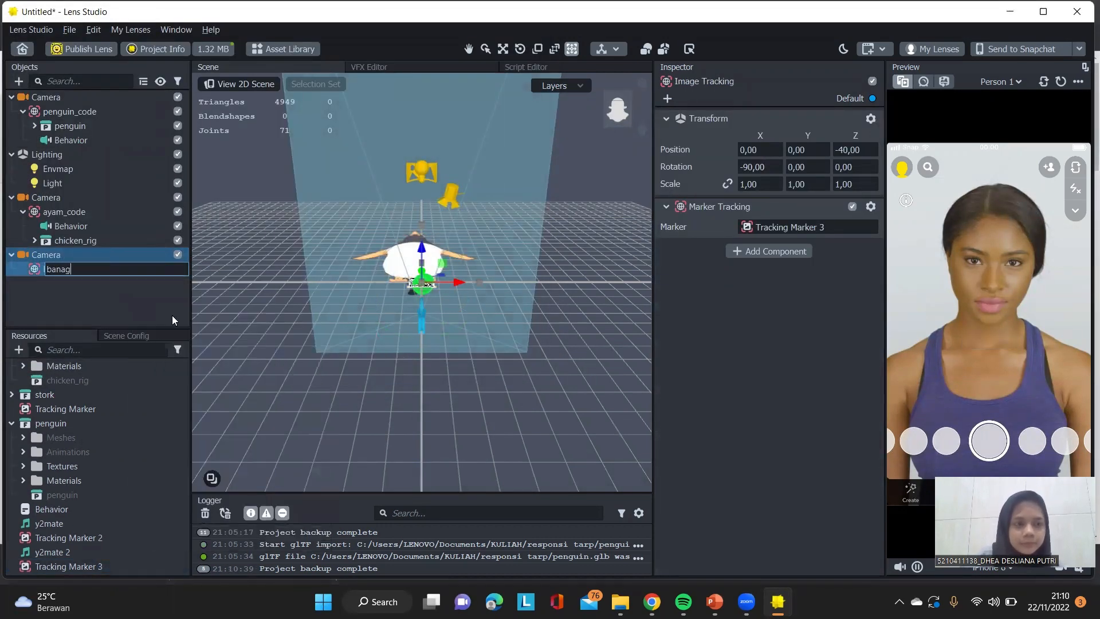
pyautogui.press('BackSpace')
pyautogui.press('BackSpace')
pyautogui.write('gau')
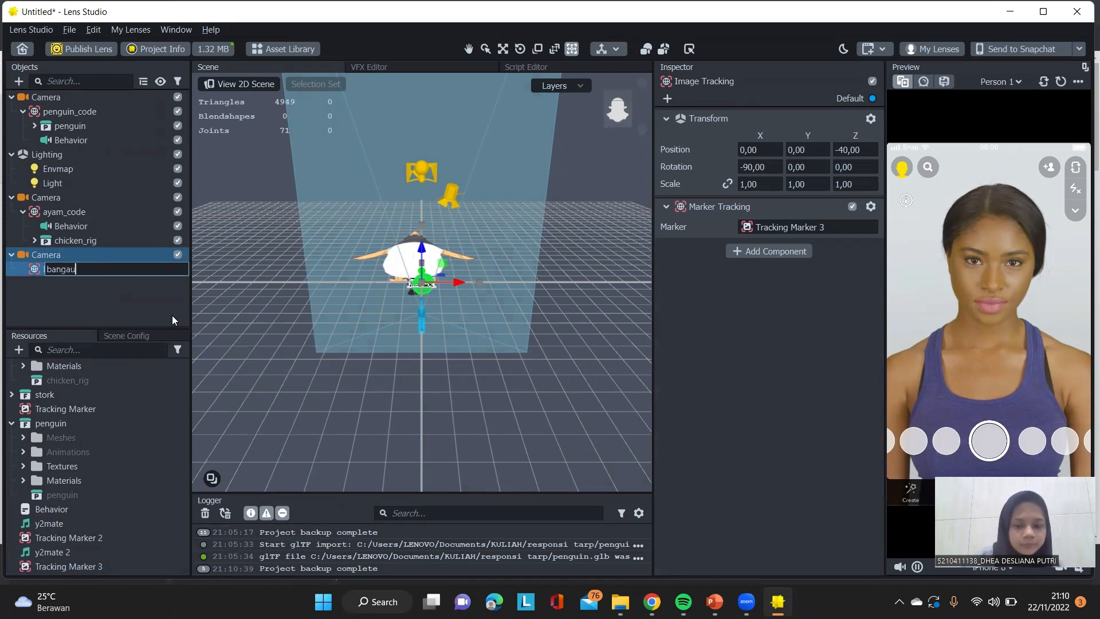
pyautogui.write('_code')
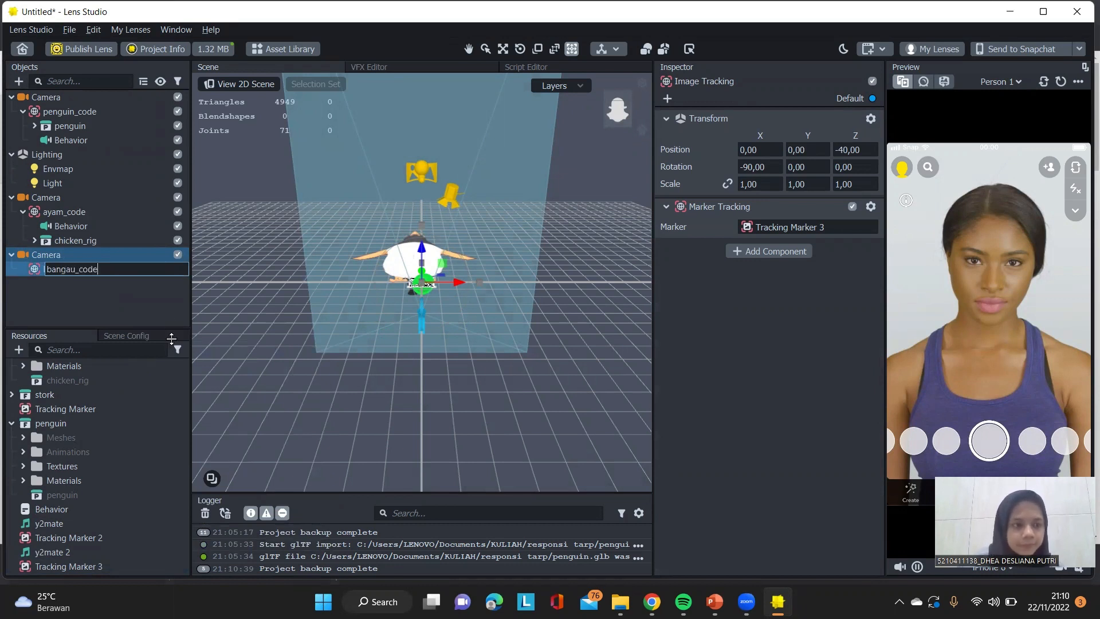
pyautogui.click(136, 321)
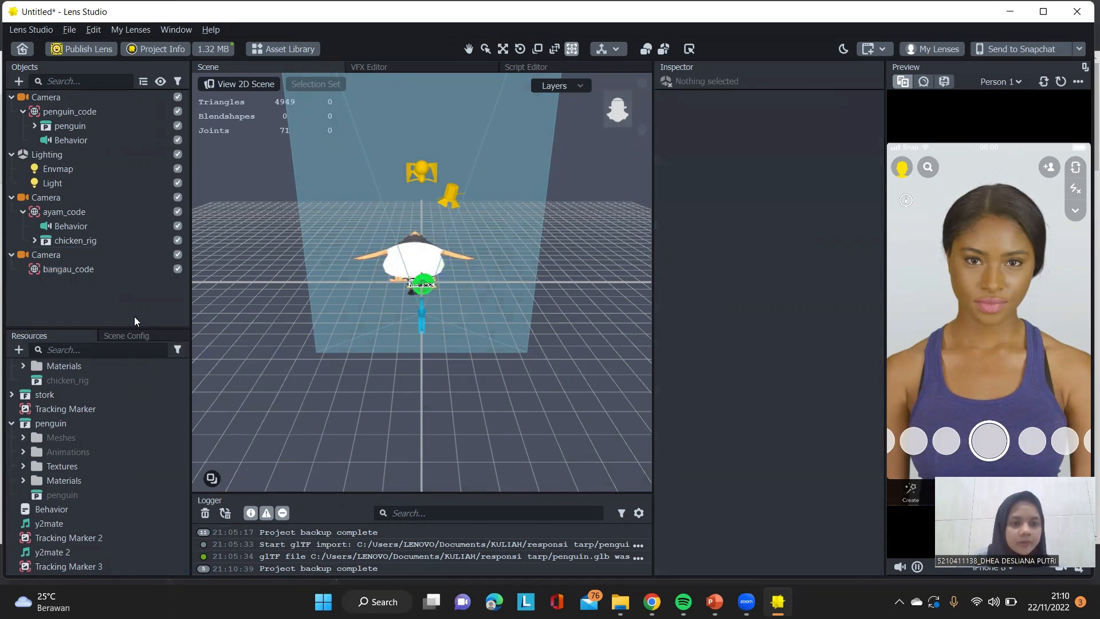
# Expand the imported stork resource and place its stork prefab in the scene as a child of bangau_code.
pyautogui.click(31, 395)
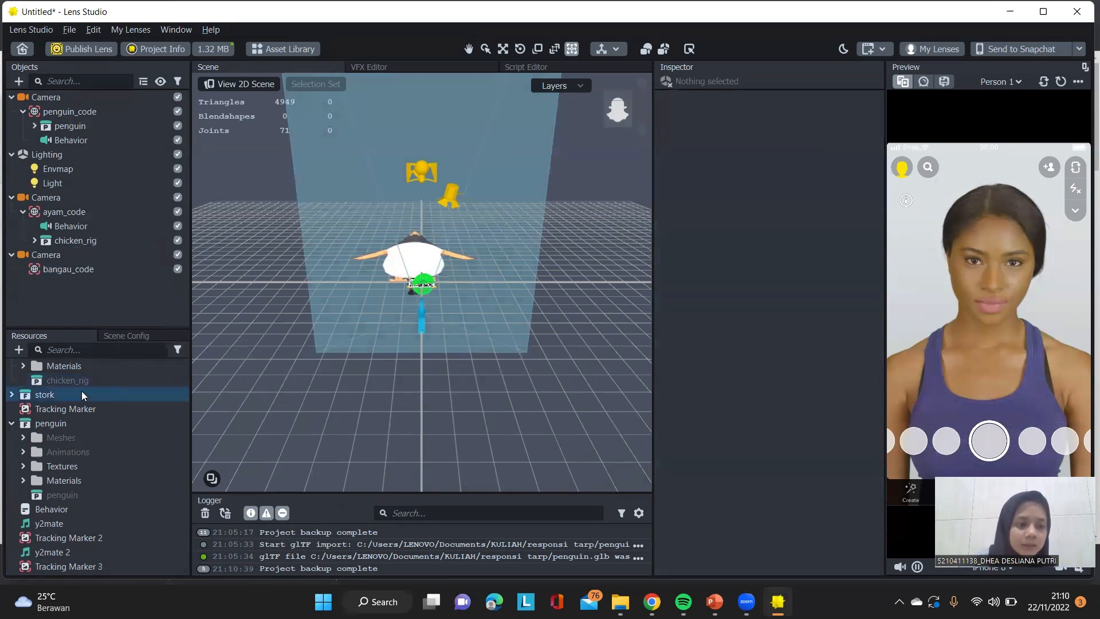
pyautogui.click(17, 395)
pyautogui.click(79, 467)
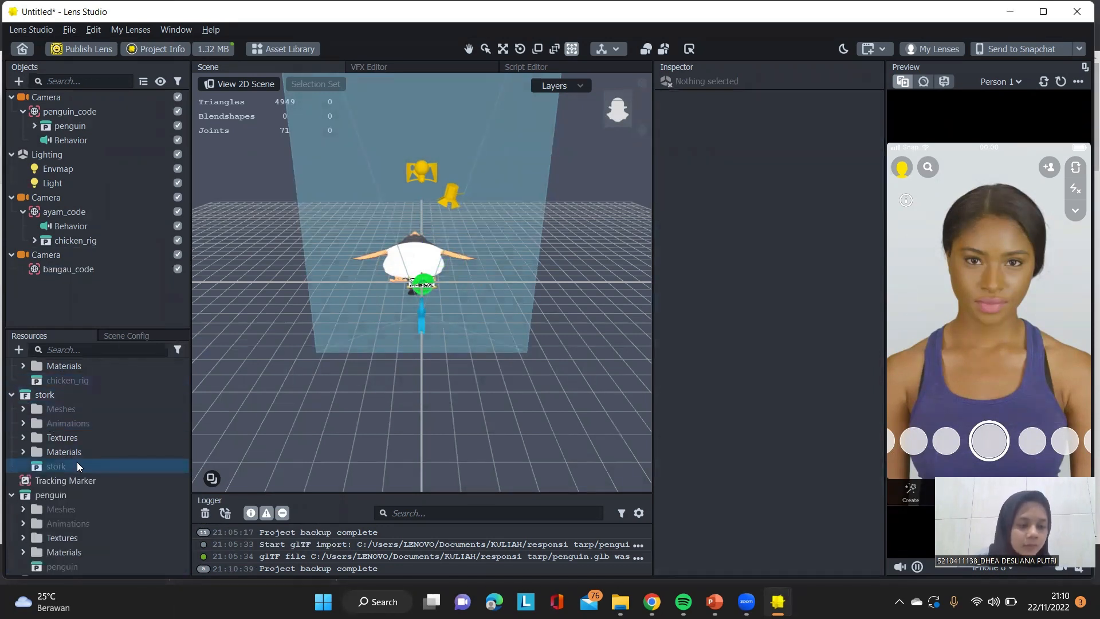
pyautogui.scroll(-1, 79, 467)
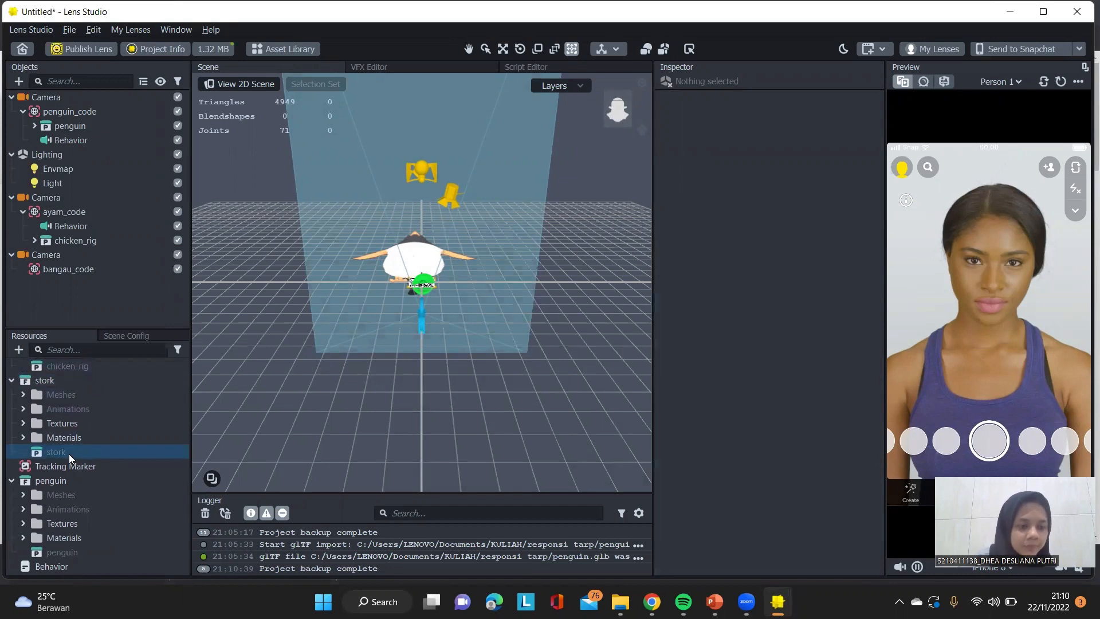
pyautogui.moveTo(69, 452); pyautogui.dragTo(75, 270)
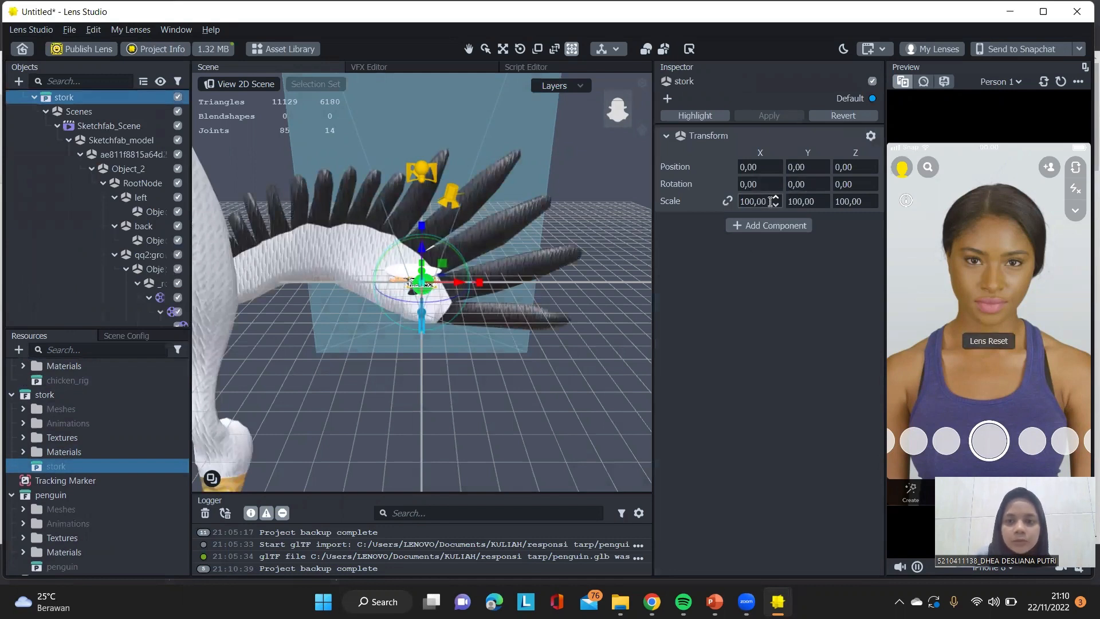
# Set the stork's scale to 10,00 on X, Y and Z, and collapse its hierarchy in the scene objects.
pyautogui.click(766, 201)
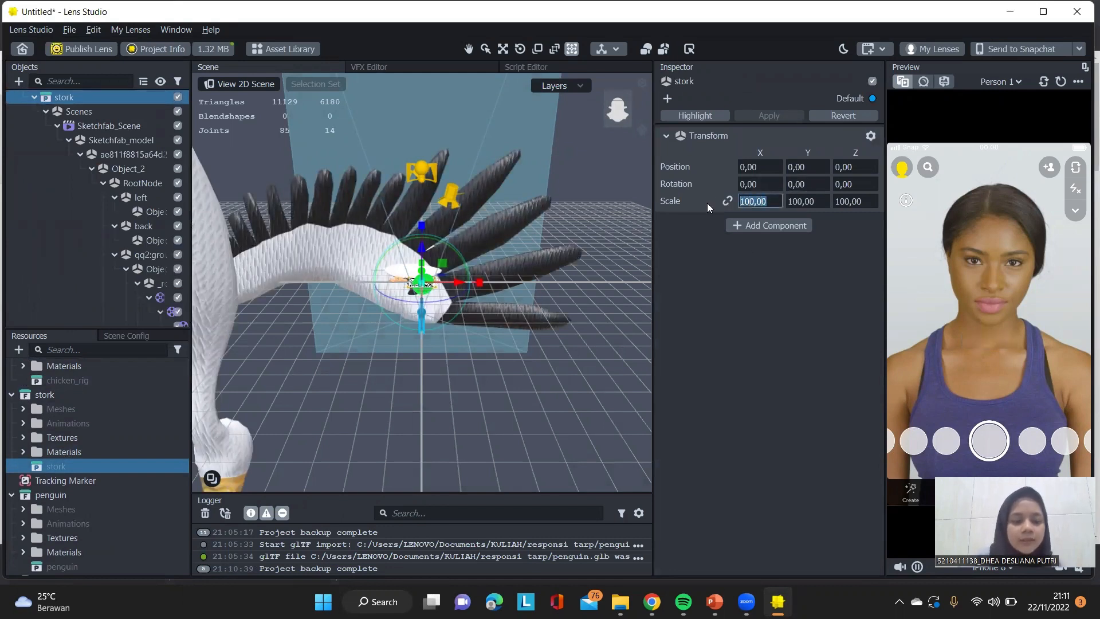
pyautogui.write('10,00')
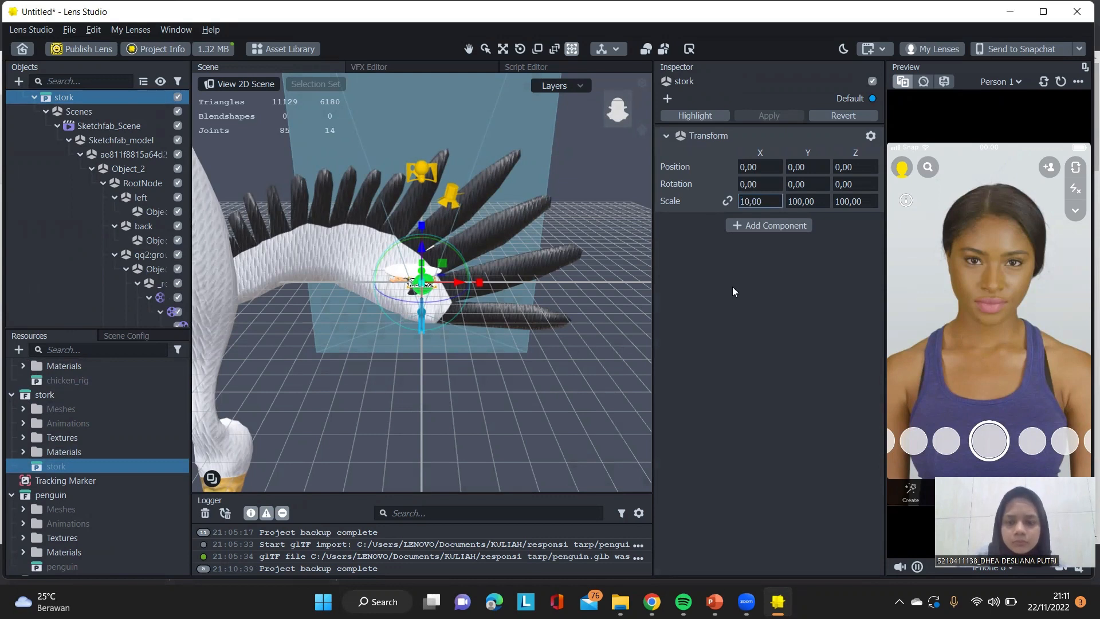
pyautogui.click(747, 311)
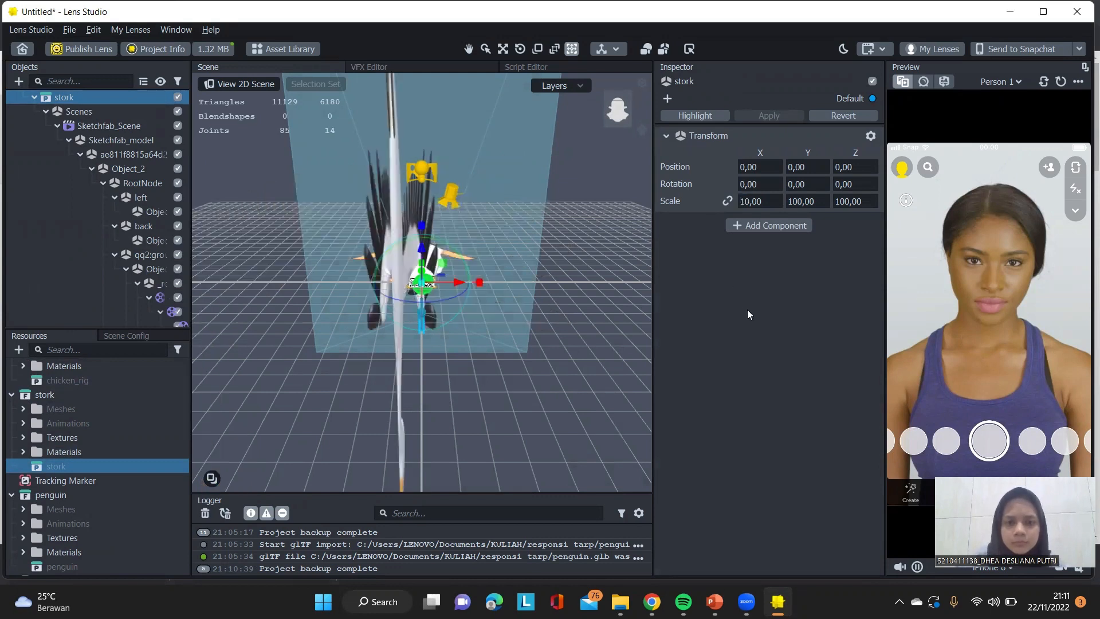
pyautogui.doubleClick(821, 203)
pyautogui.write('10')
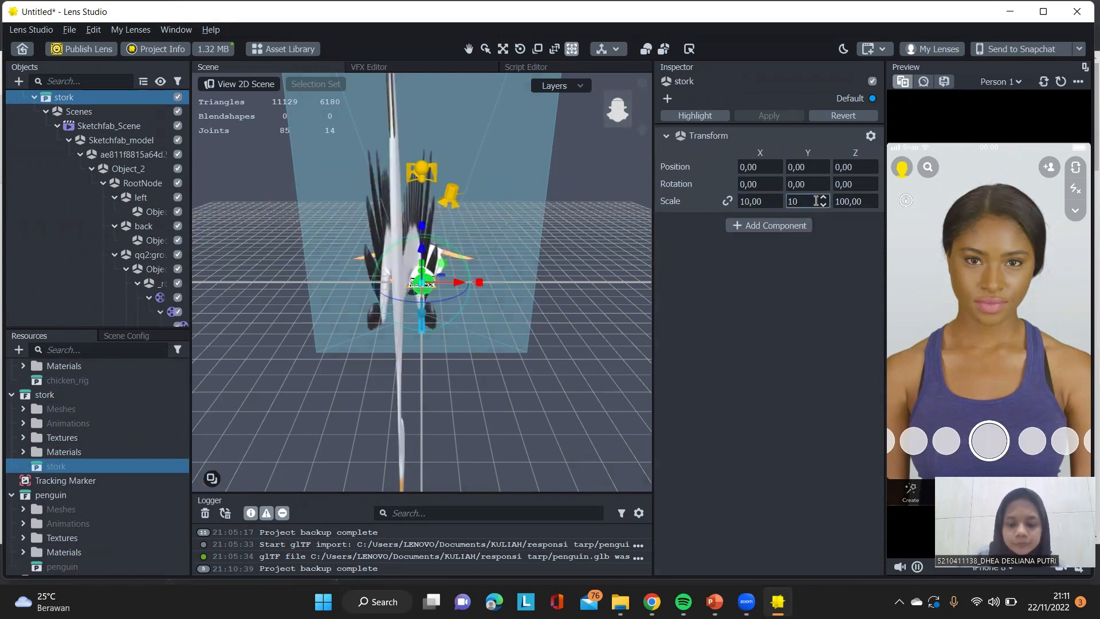
pyautogui.write(',00')
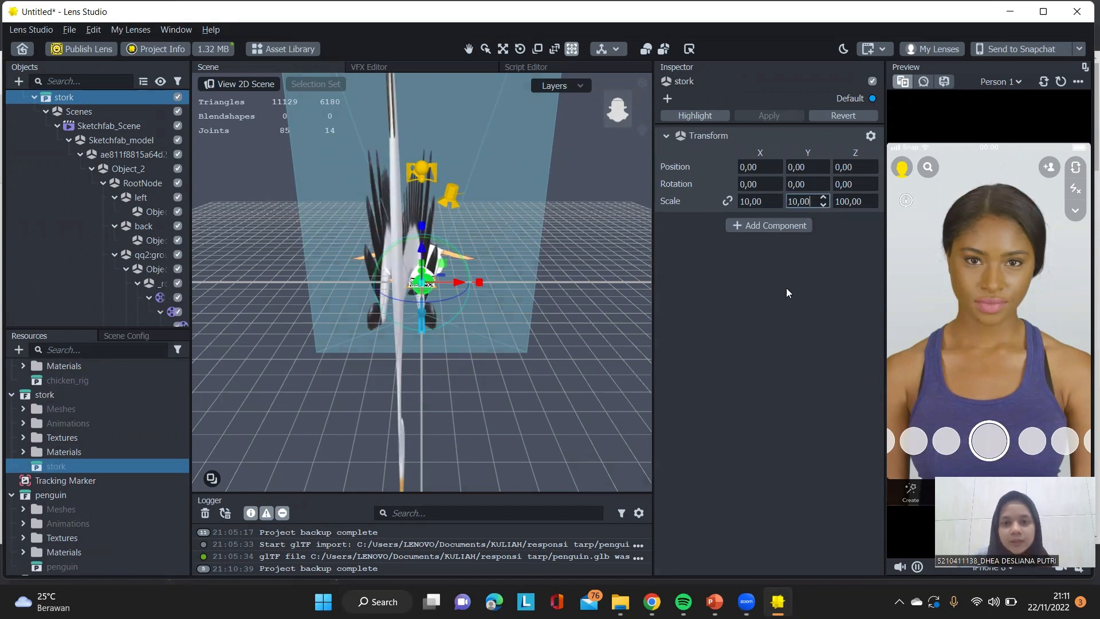
pyautogui.click(784, 328)
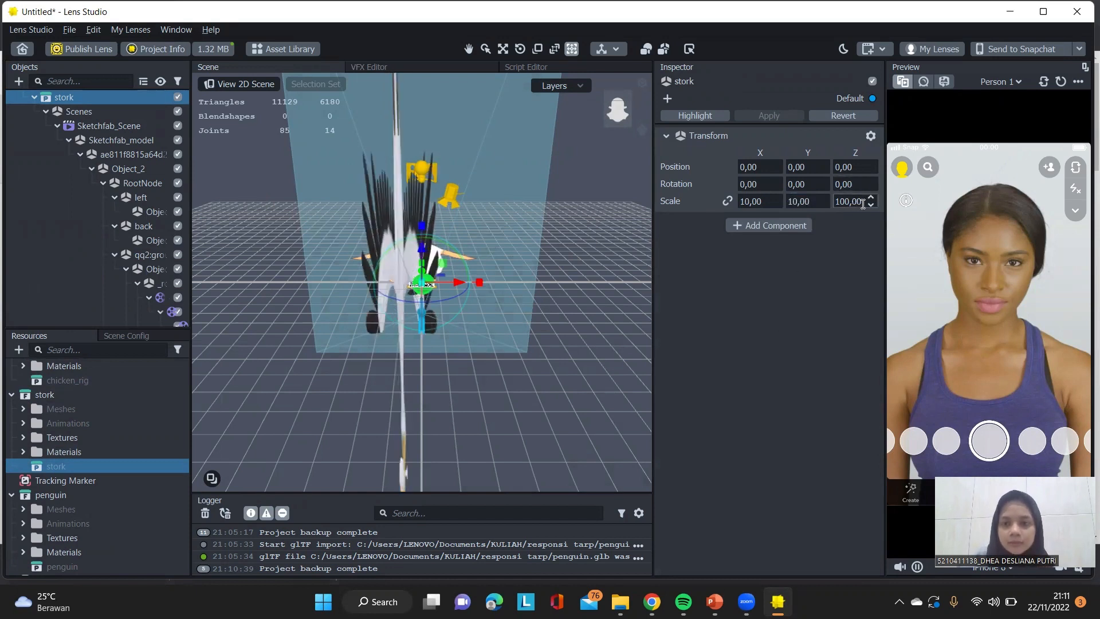
pyautogui.moveTo(863, 203); pyautogui.dragTo(822, 202)
pyautogui.write('10')
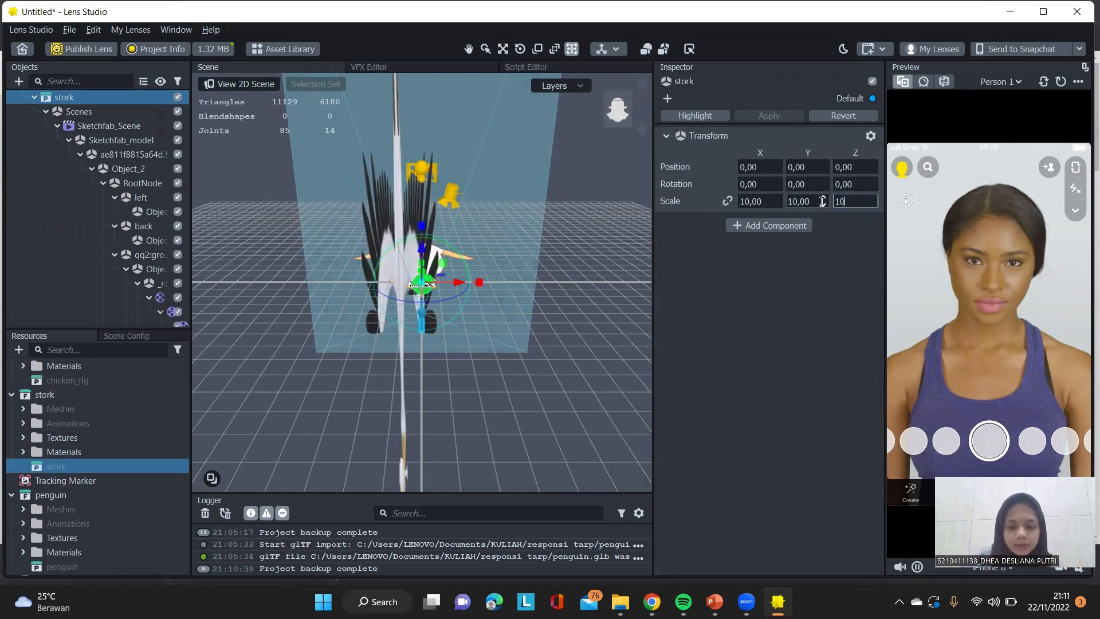
pyautogui.write(',00')
pyautogui.click(789, 340)
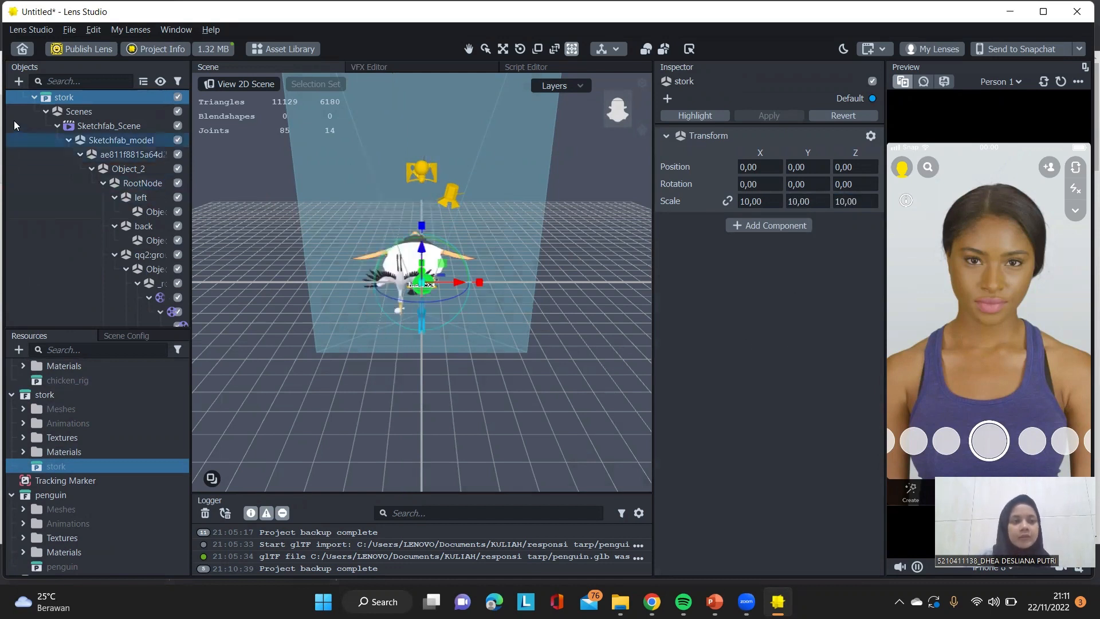
pyautogui.click(34, 98)
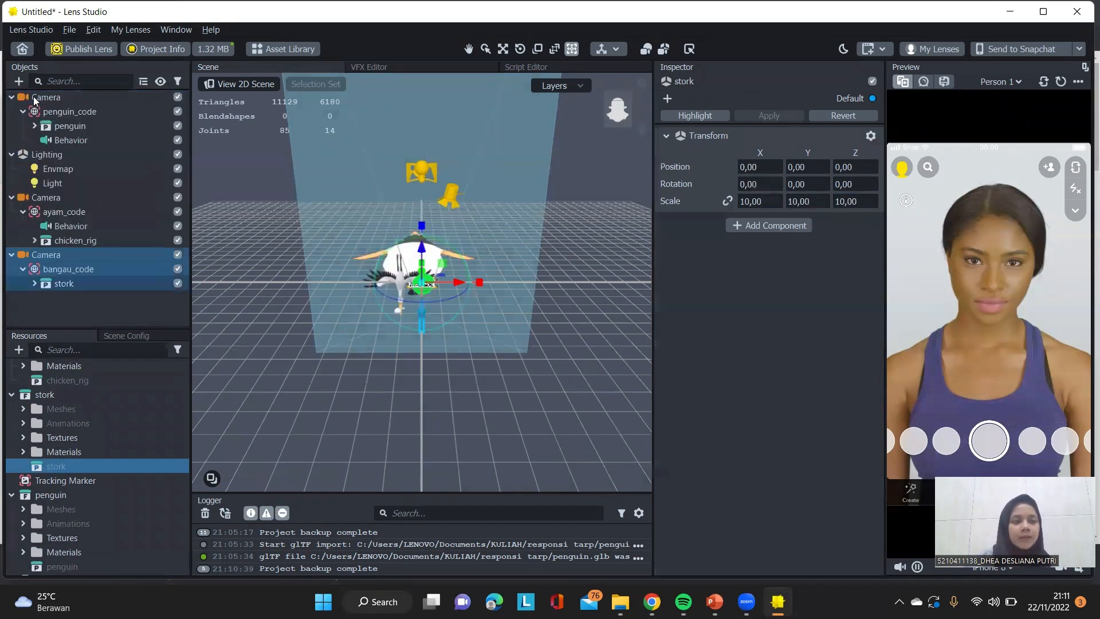
pyautogui.click(75, 299)
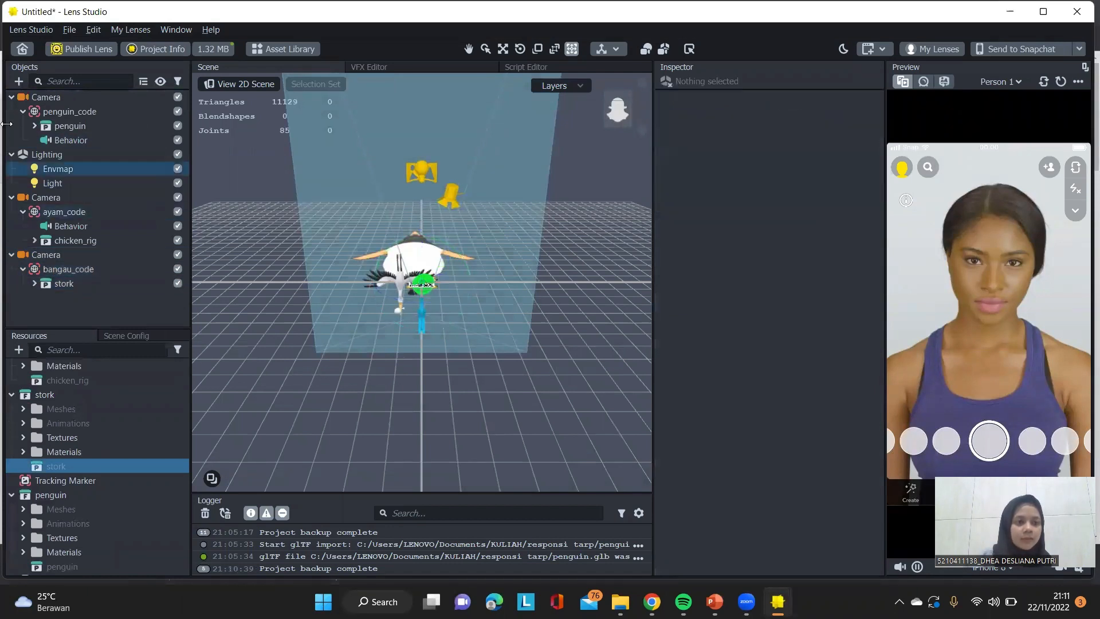
# Add a Behavior helper script object to the scene for the stork's sound.
pyautogui.click(18, 81)
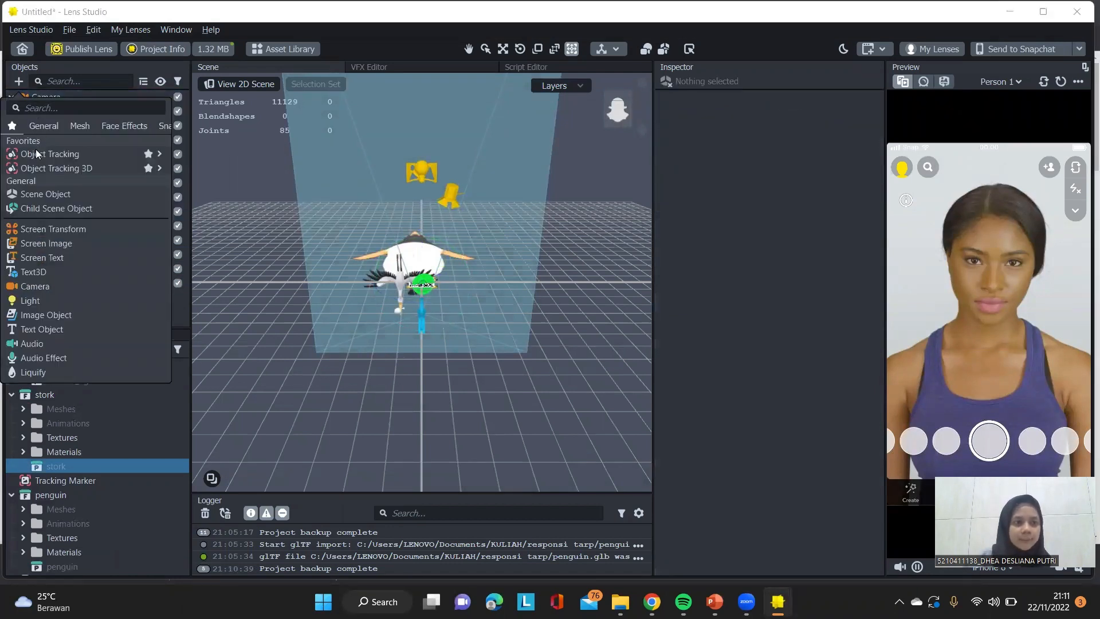
pyautogui.click(53, 109)
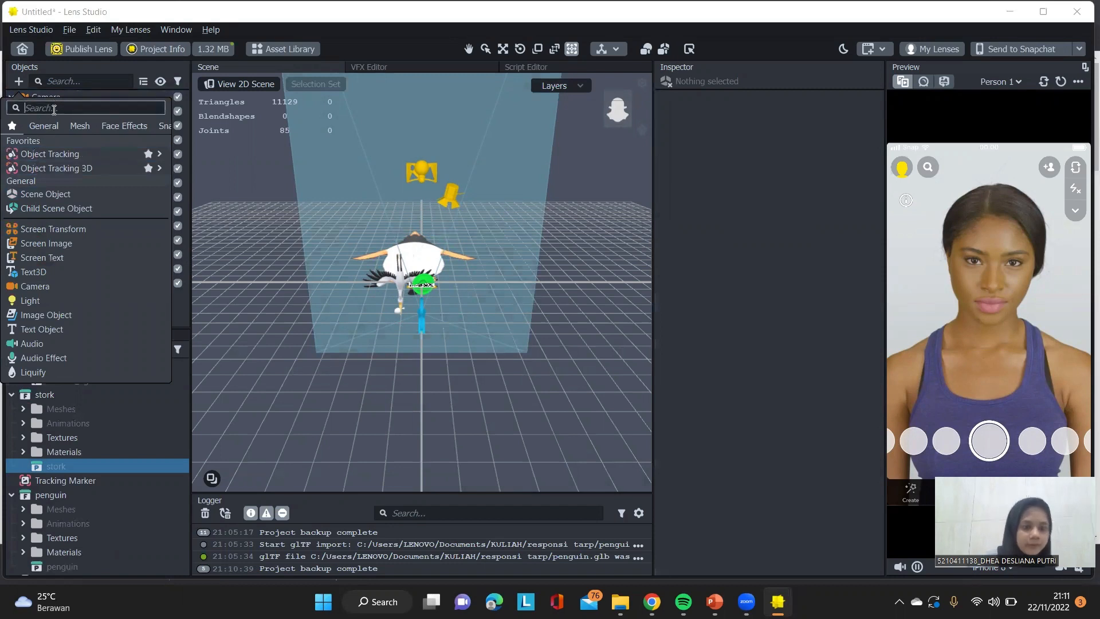
pyautogui.write('beh')
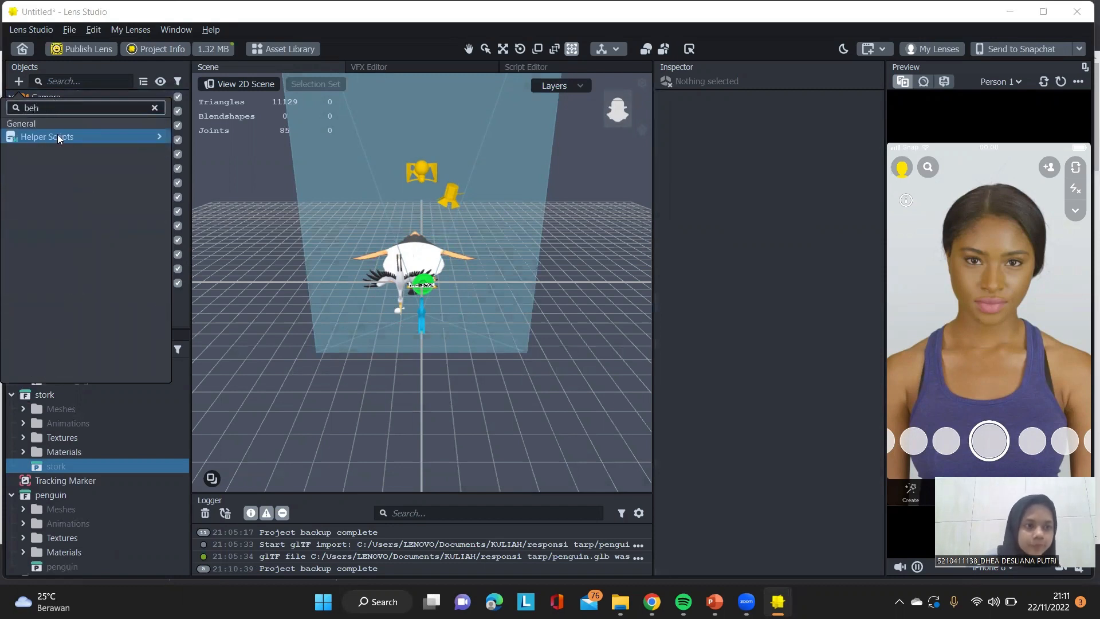
pyautogui.moveTo(59, 137)
pyautogui.click(199, 139)
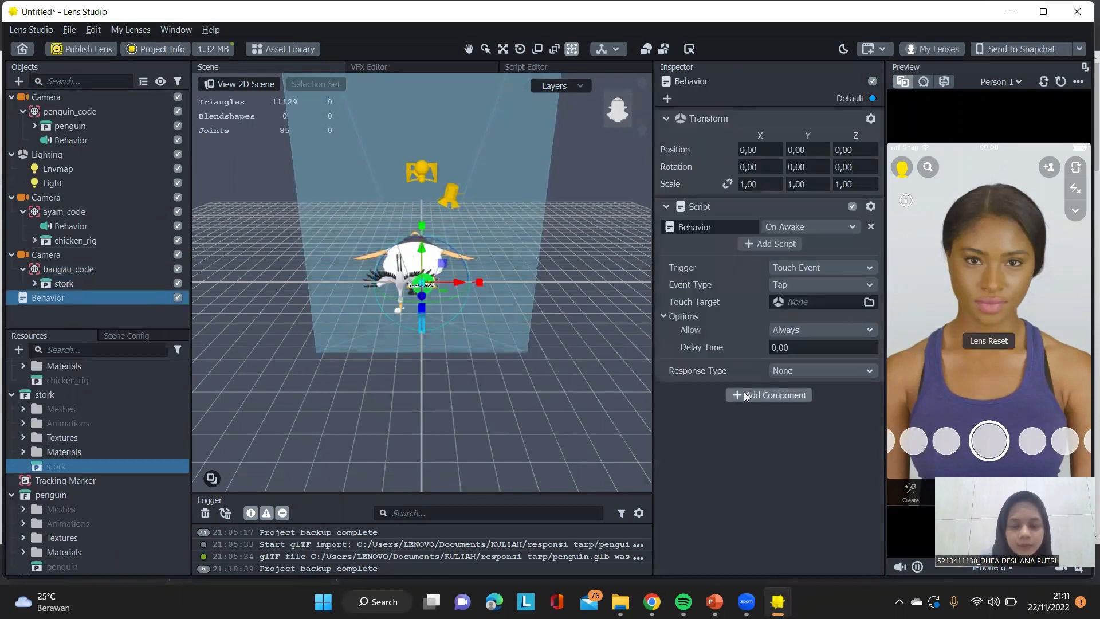
# Add an Audio component to the stork's Behavior object and import "y2mate.com - Suara sarus craneBangau tertinggi di dunia" as its audio track.
pyautogui.click(743, 392)
pyautogui.click(735, 154)
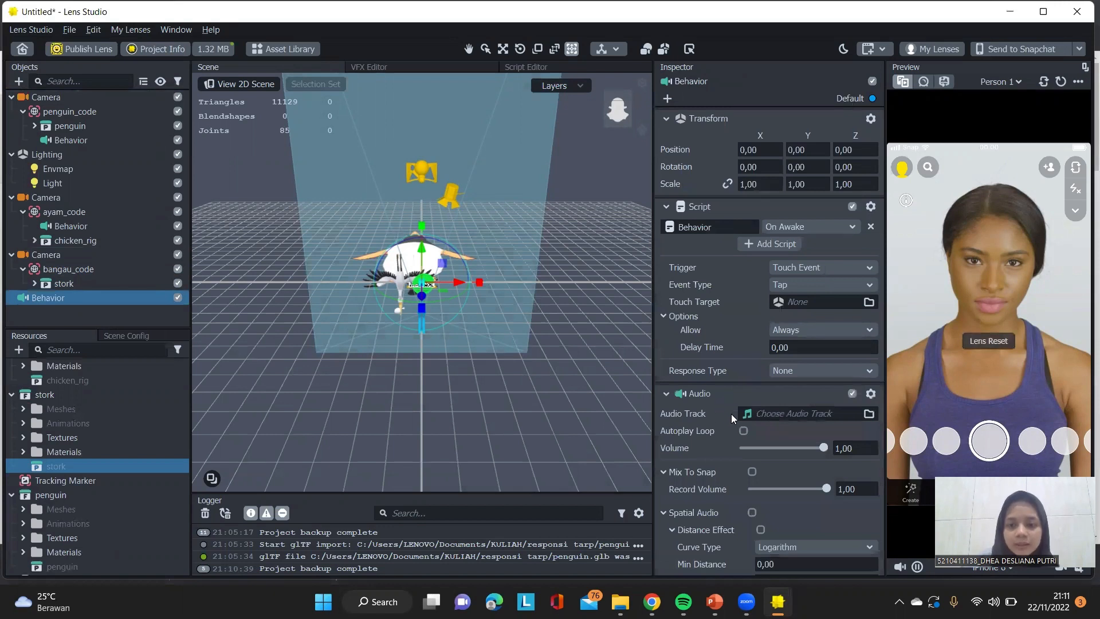
pyautogui.click(758, 409)
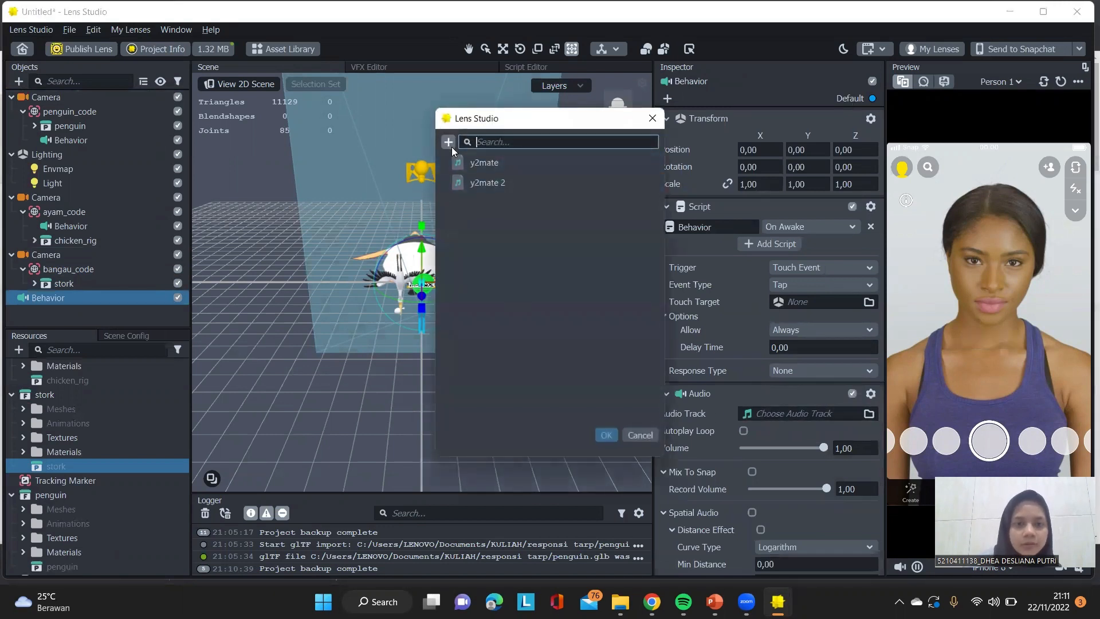
pyautogui.click(450, 144)
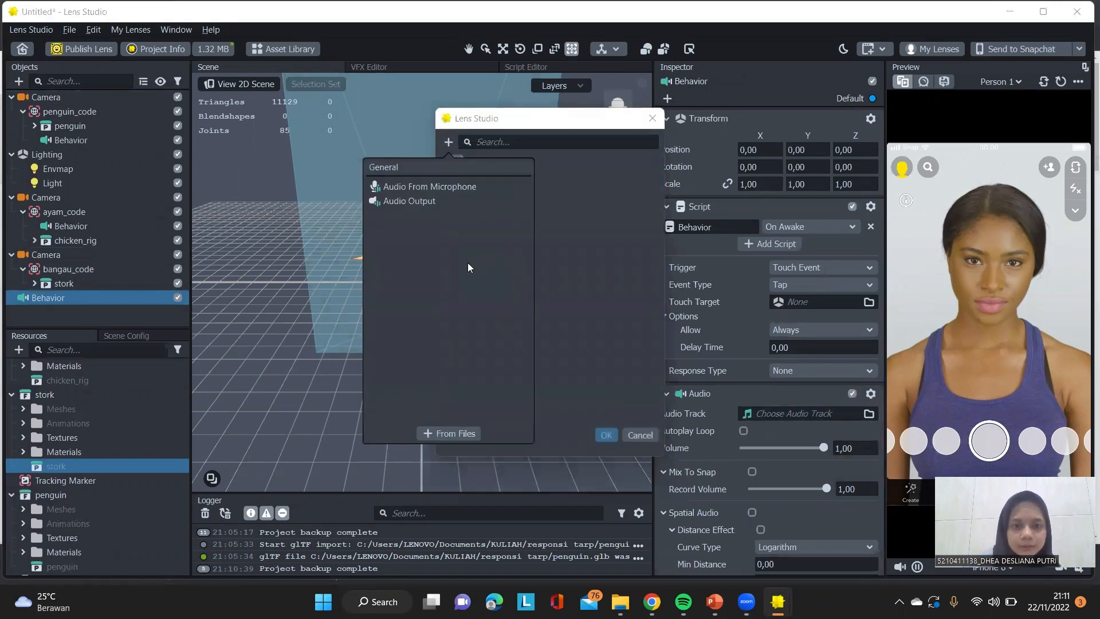
pyautogui.click(450, 434)
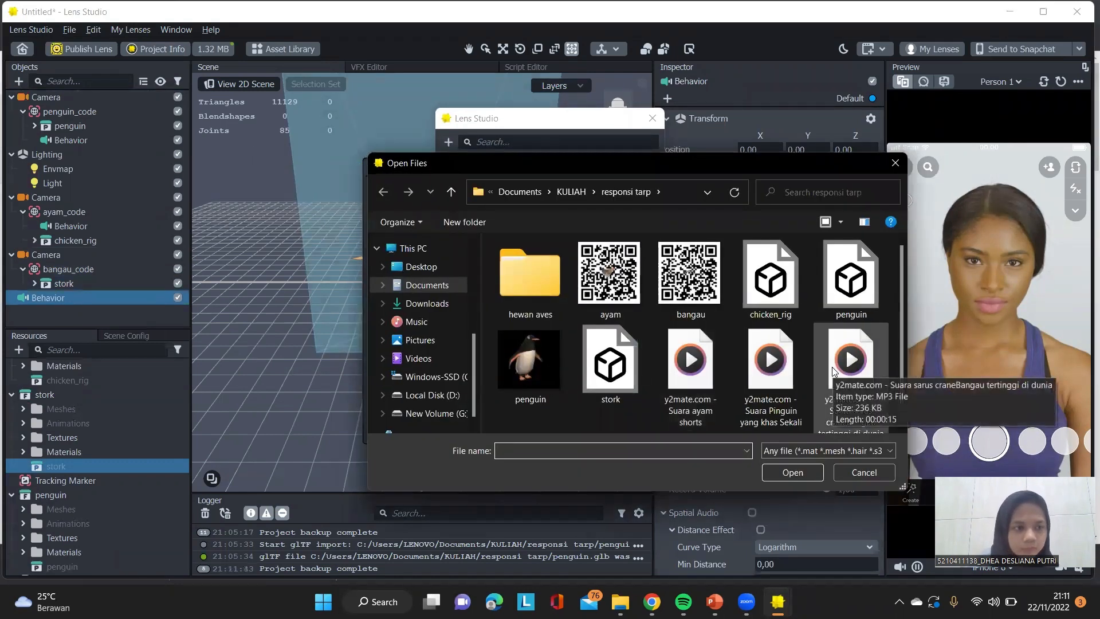
pyautogui.click(832, 366)
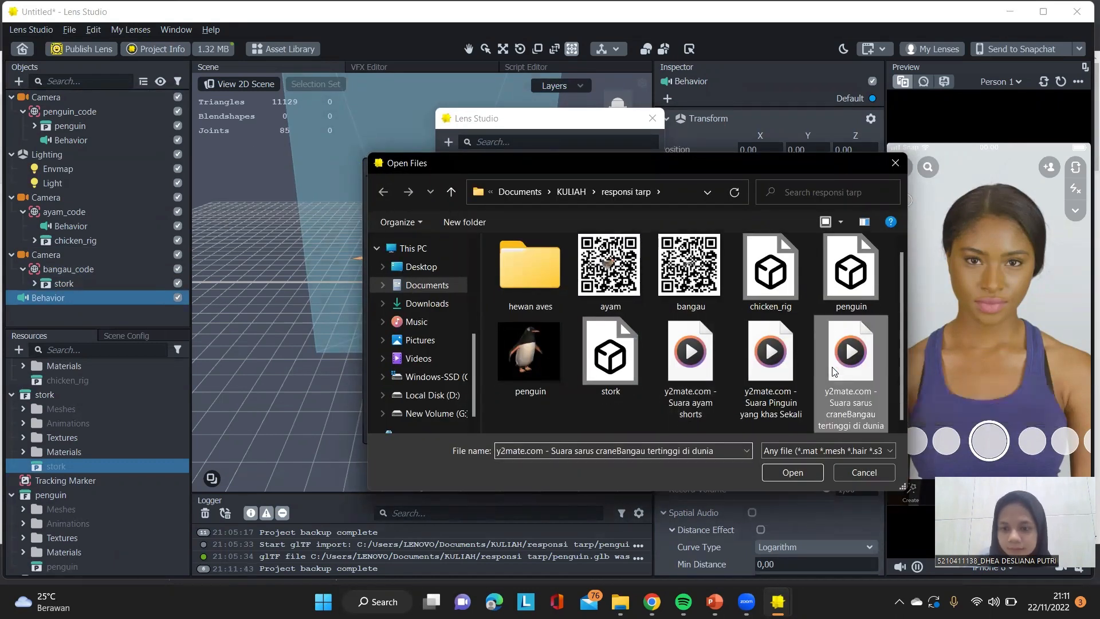
pyautogui.click(791, 472)
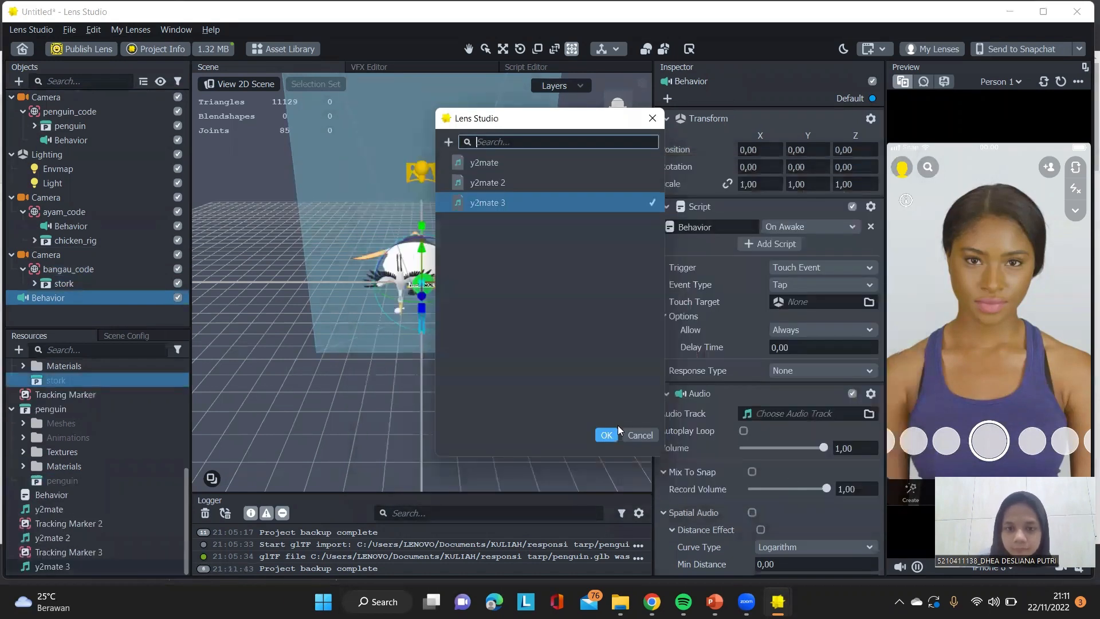
pyautogui.click(606, 436)
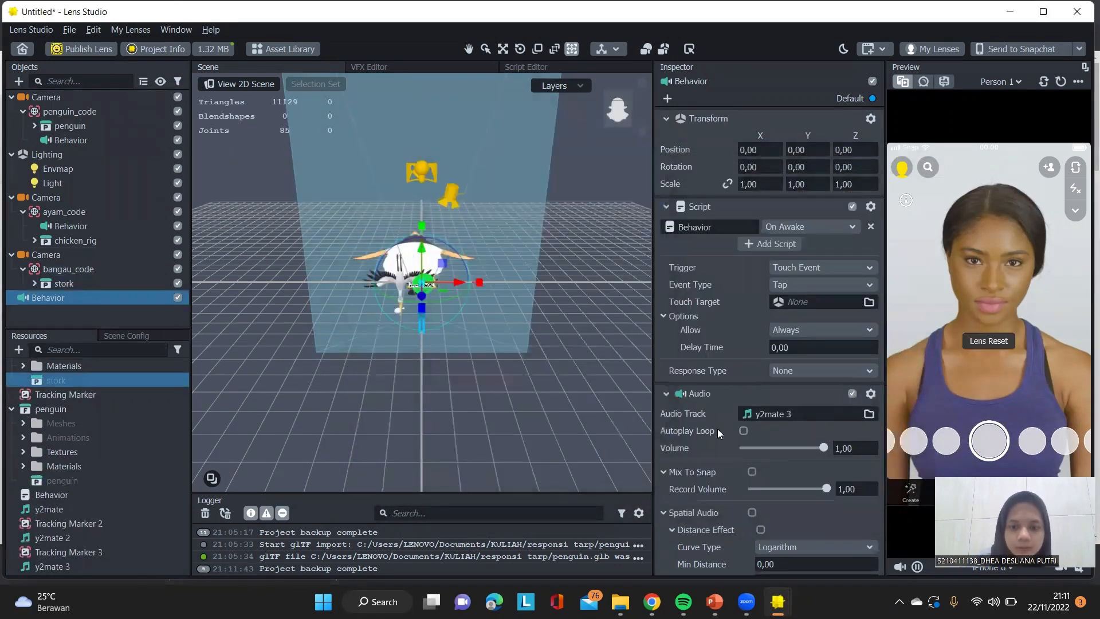
# Enable Autoplay Loop for the stork audio and make its Behavior object a child of bangau_code.
pyautogui.click(744, 431)
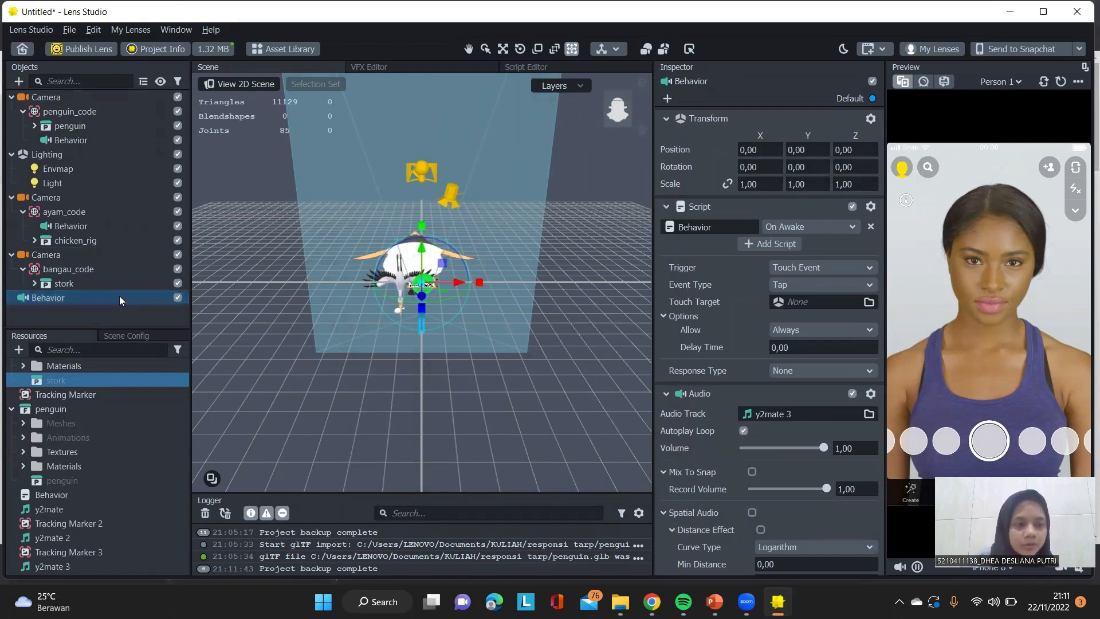
pyautogui.moveTo(119, 295); pyautogui.dragTo(115, 268)
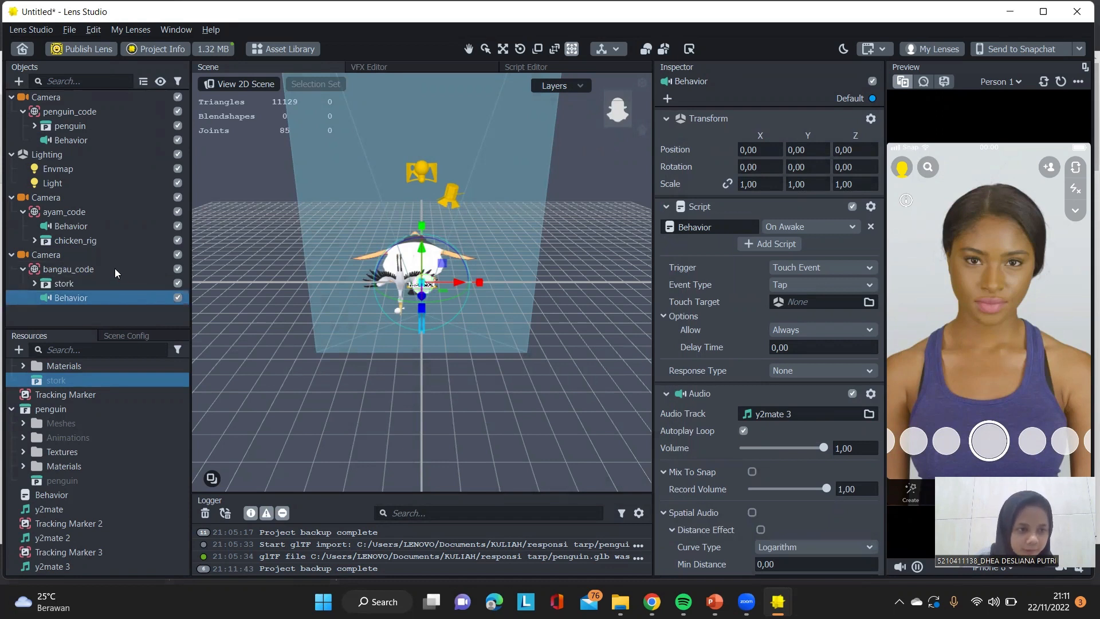
pyautogui.click(124, 315)
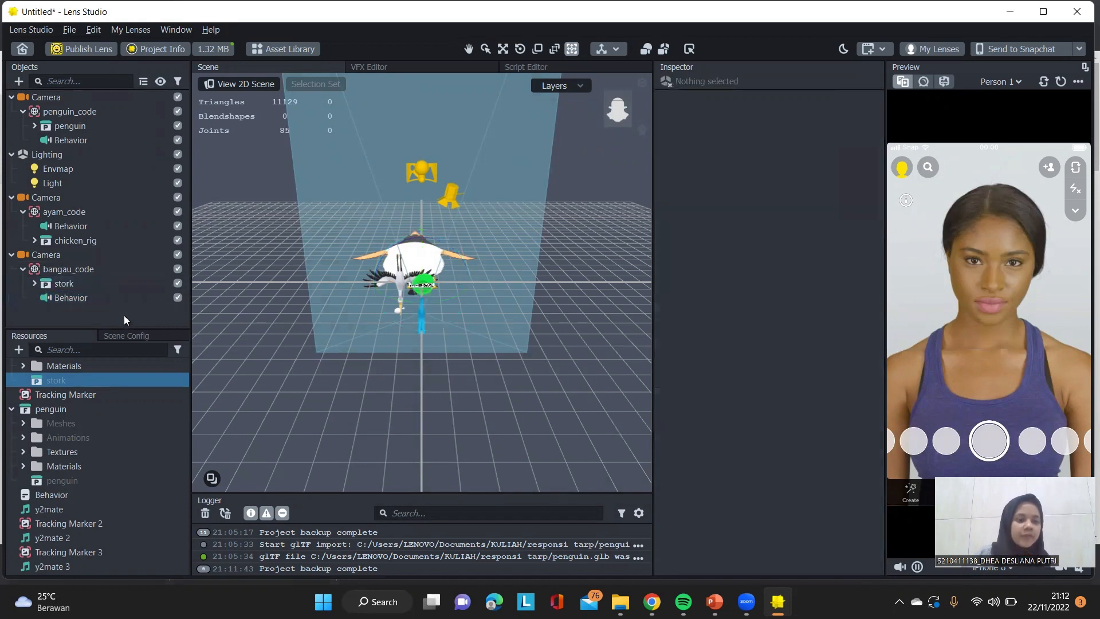
# Collapse the penguin and stork resources and examine the marker images of Tracking Marker and Tracking Marker 2.
pyautogui.click(11, 408)
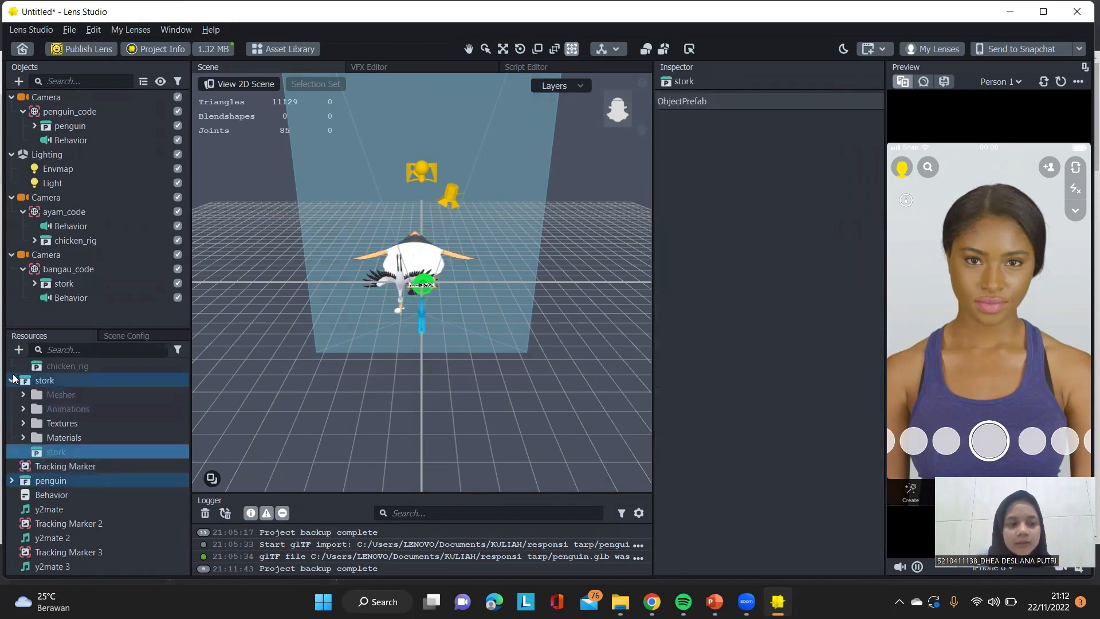
pyautogui.click(12, 380)
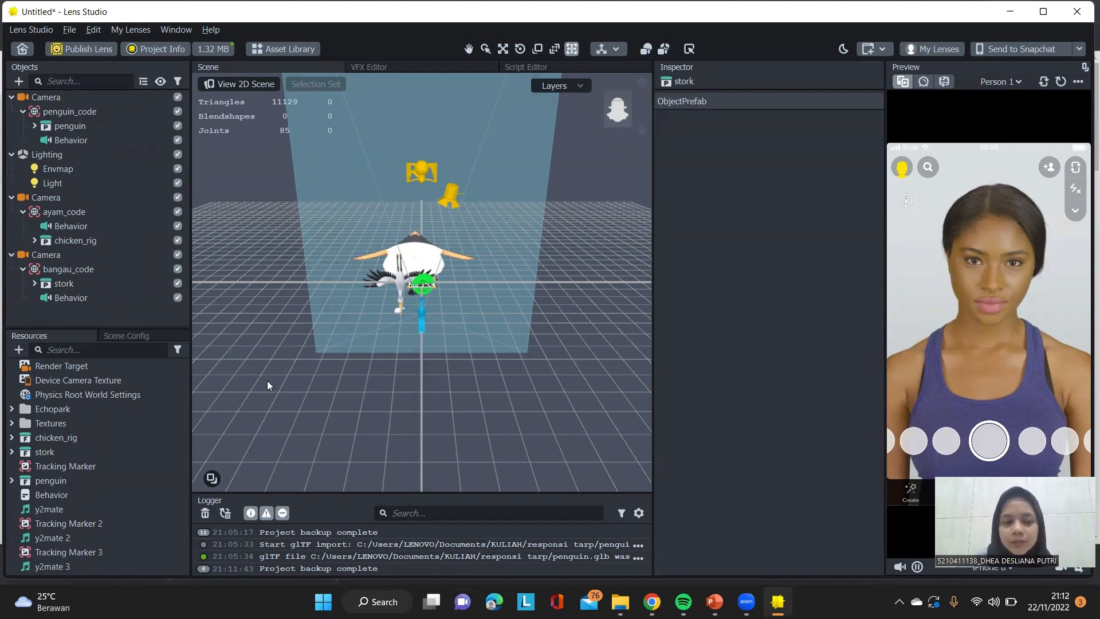
pyautogui.click(65, 467)
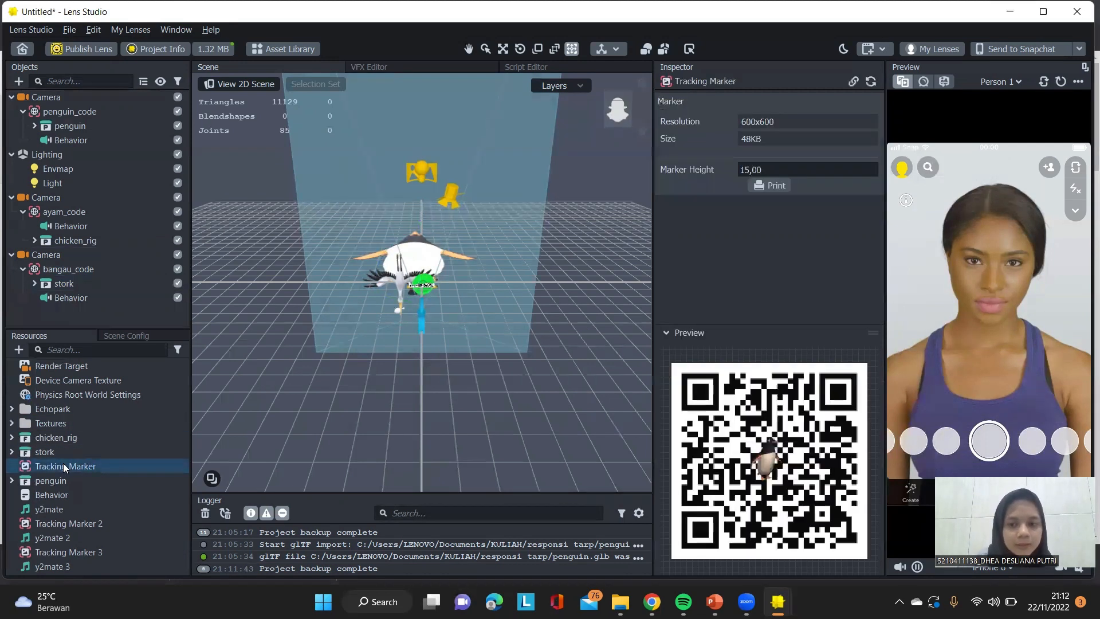
pyautogui.click(46, 523)
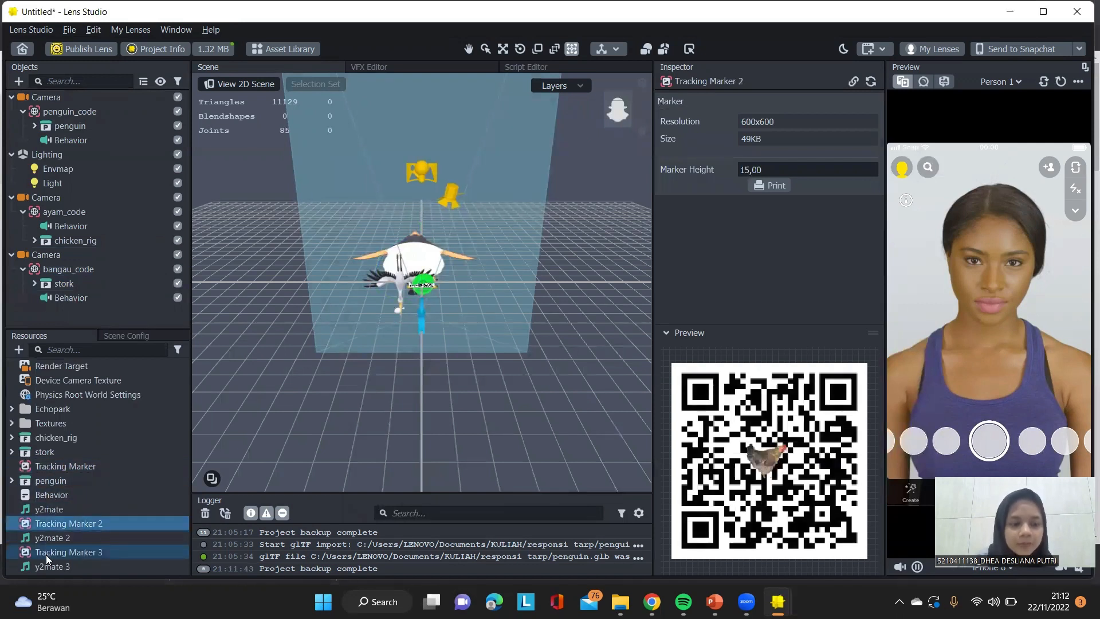